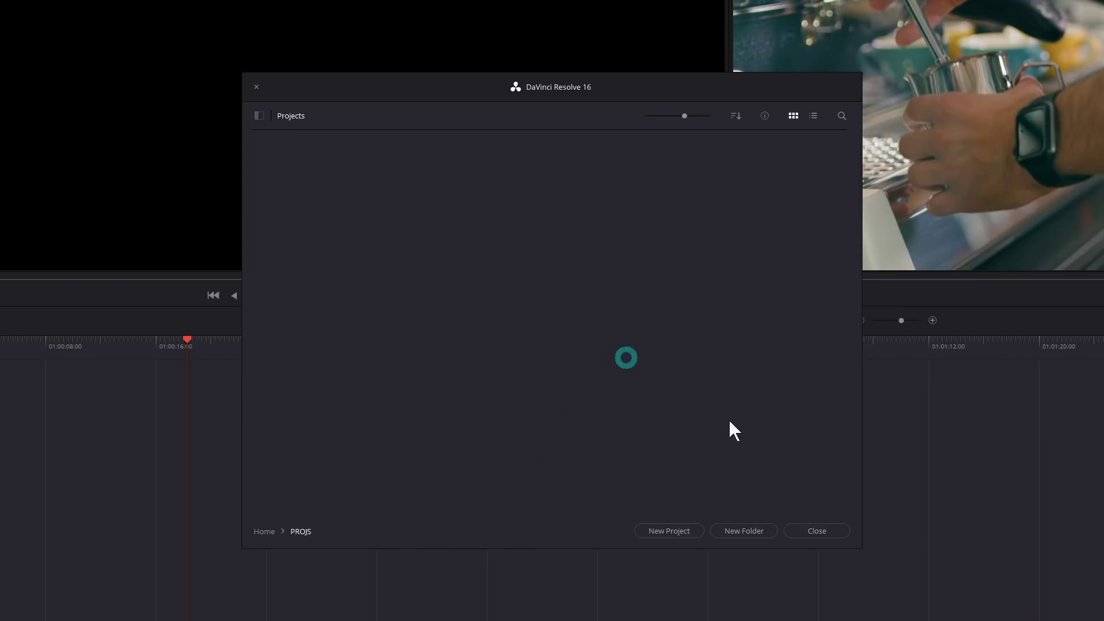
Step: Create a new project named Coffee
left_click(677, 529)
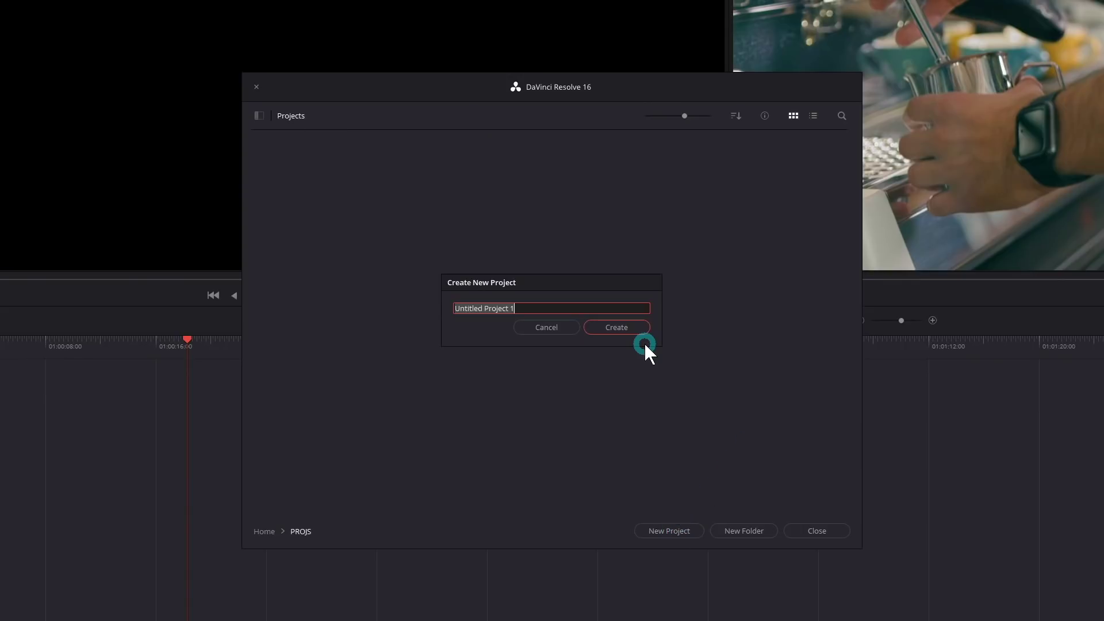
type("Coffee")
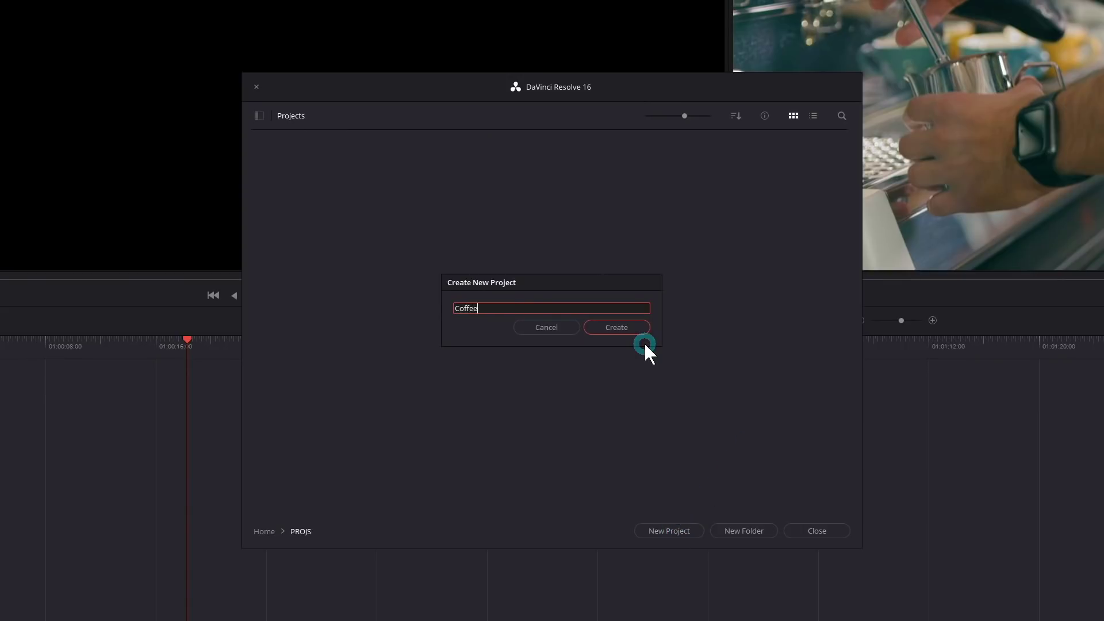
key("Return")
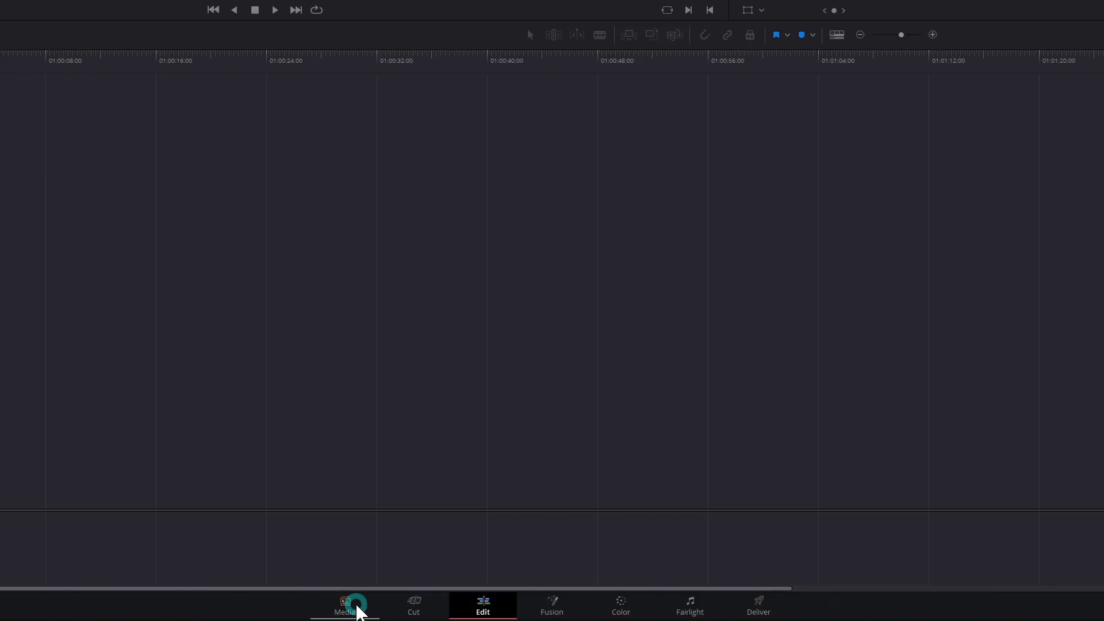
Step: On the Media page, add all the clips from the BARISTA FOOTAGE folder to the media pool
left_click(346, 608)
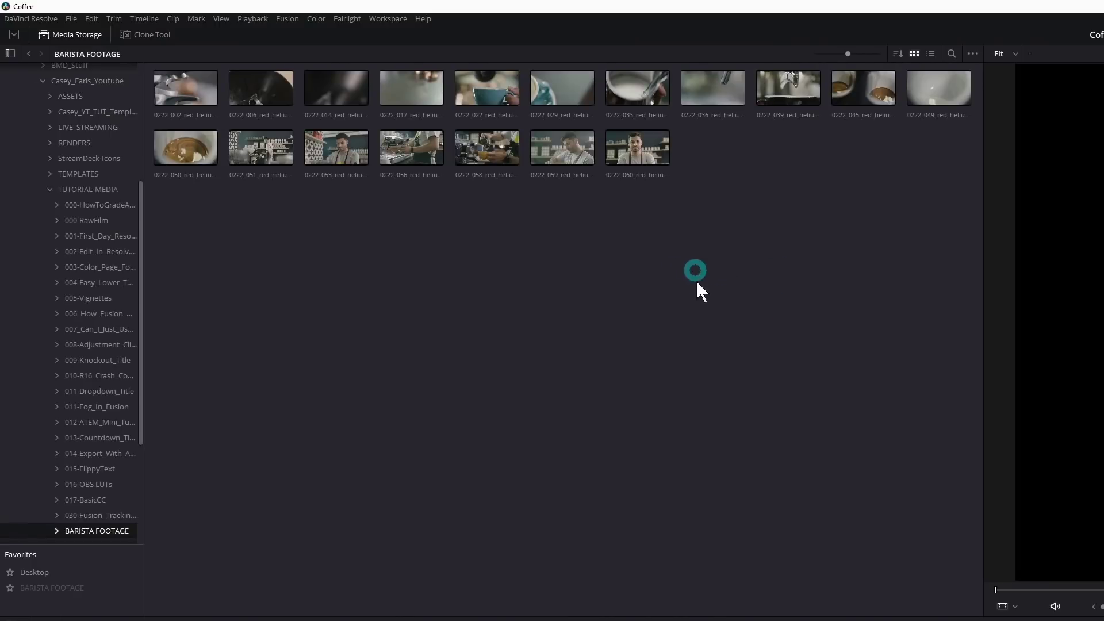
left_click_drag(941, 425, 195, 72)
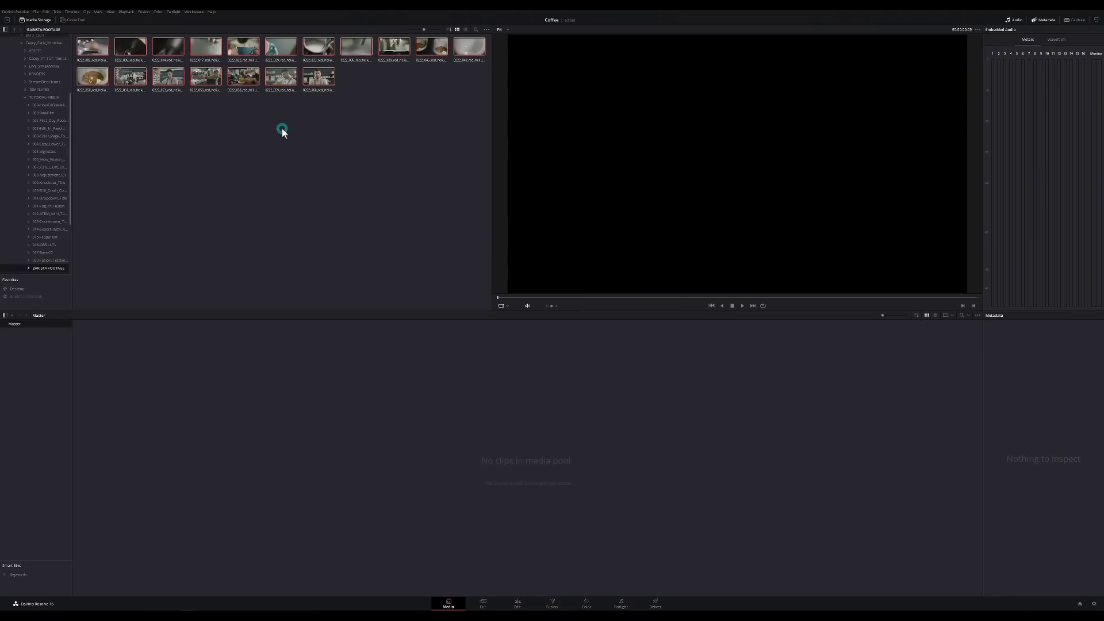
left_click_drag(262, 83, 491, 437)
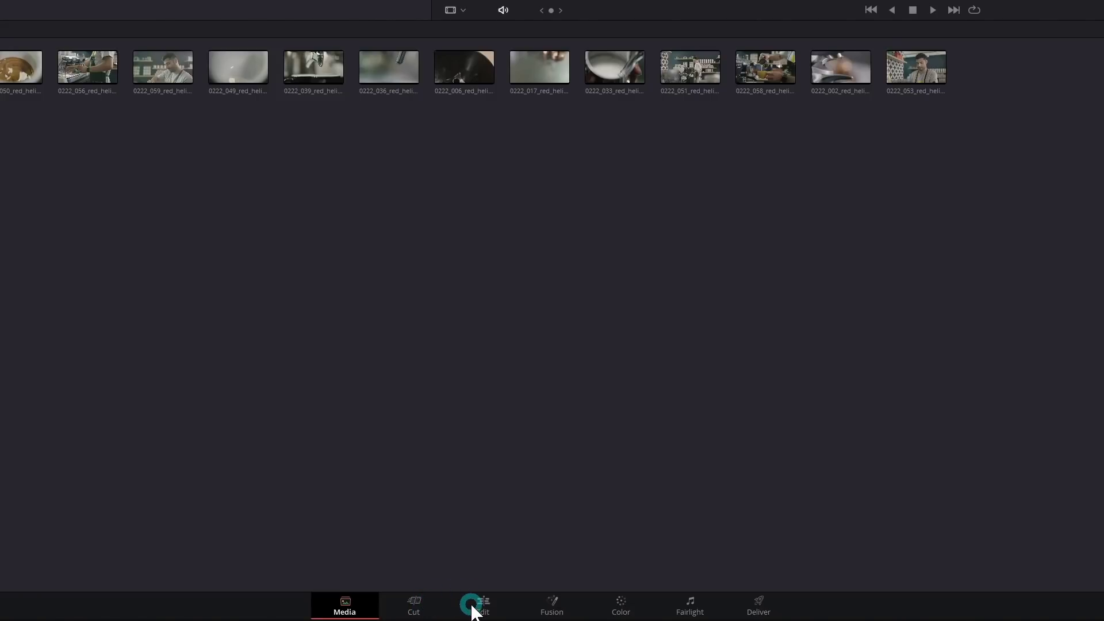
Step: On the Cut page, preview the 0222_059 clip of the barista working and place it in the empty timeline
left_click(414, 607)
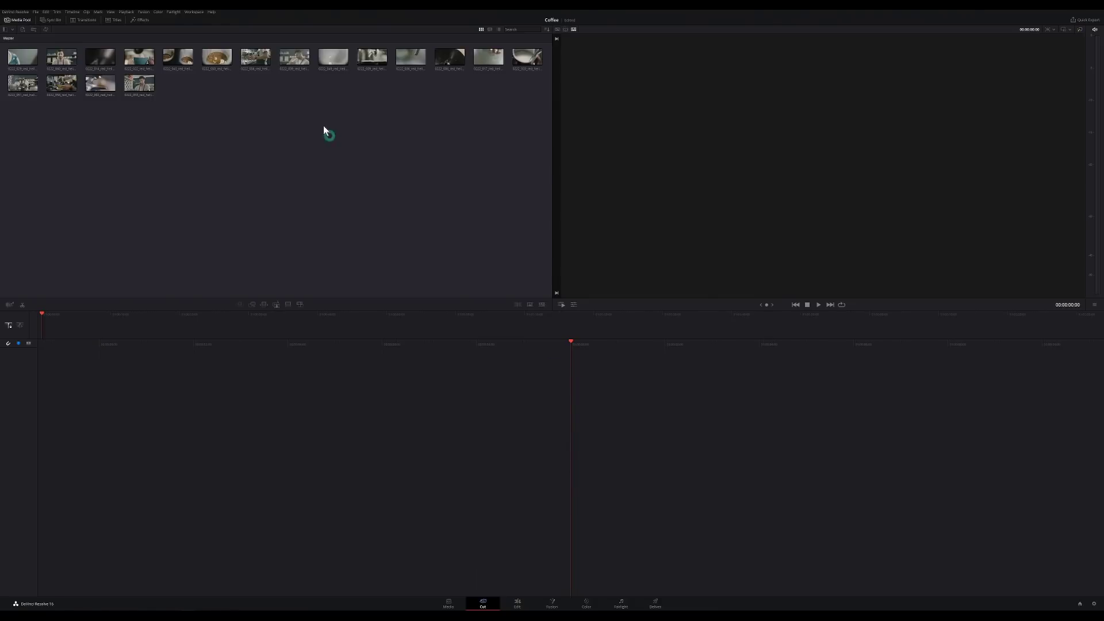
left_click(299, 59)
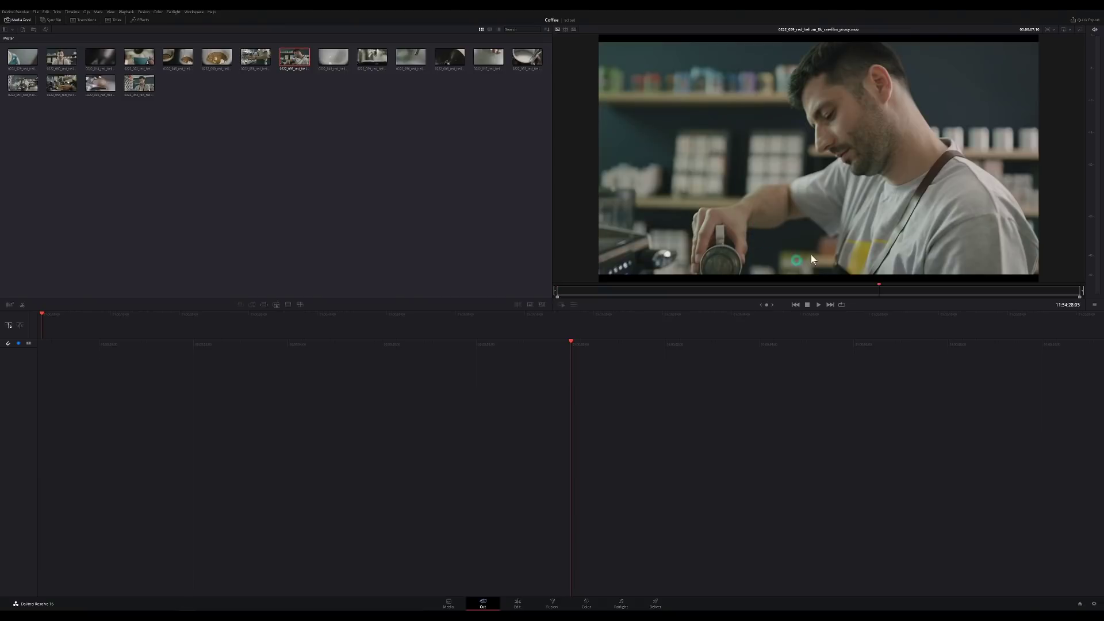
left_click_drag(782, 291, 722, 290)
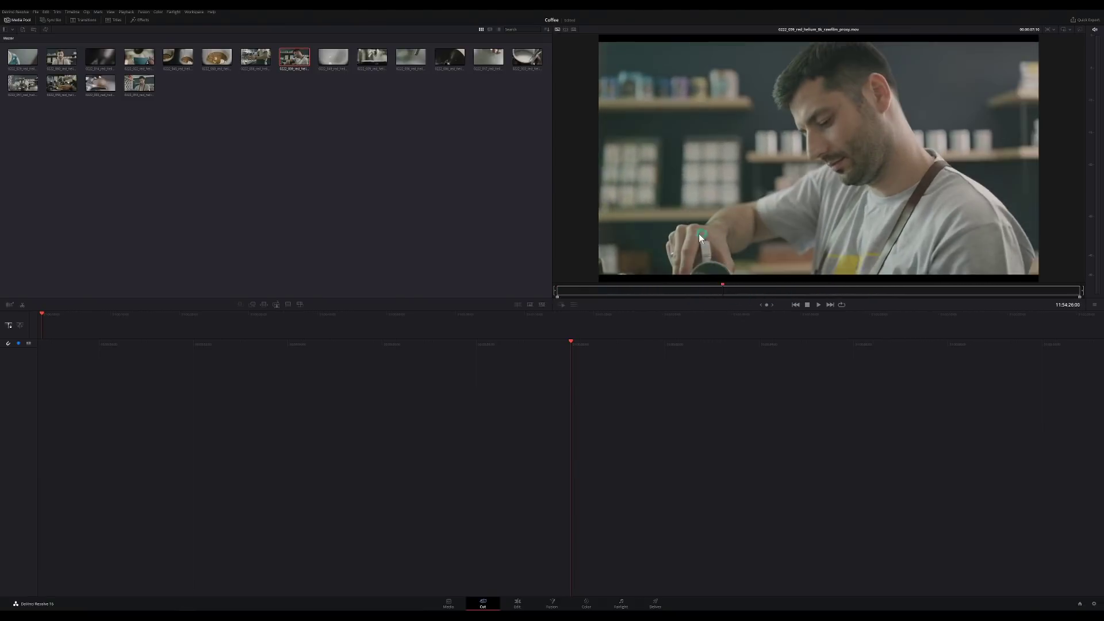
left_click_drag(715, 238, 600, 537)
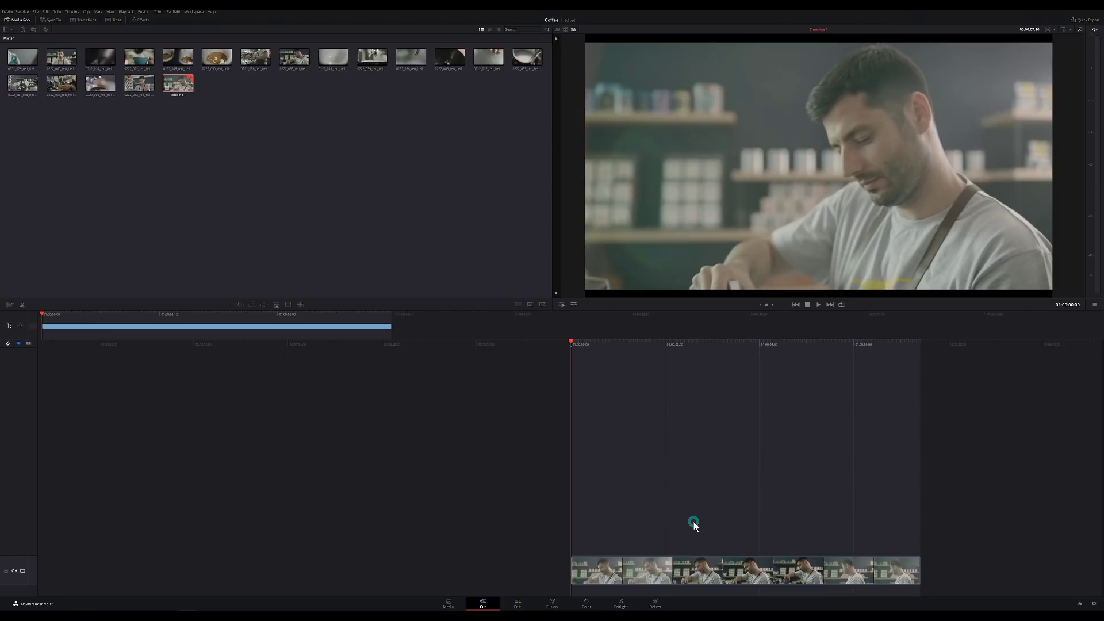
Step: Play back the barista clip in the timeline from the beginning
key("space")
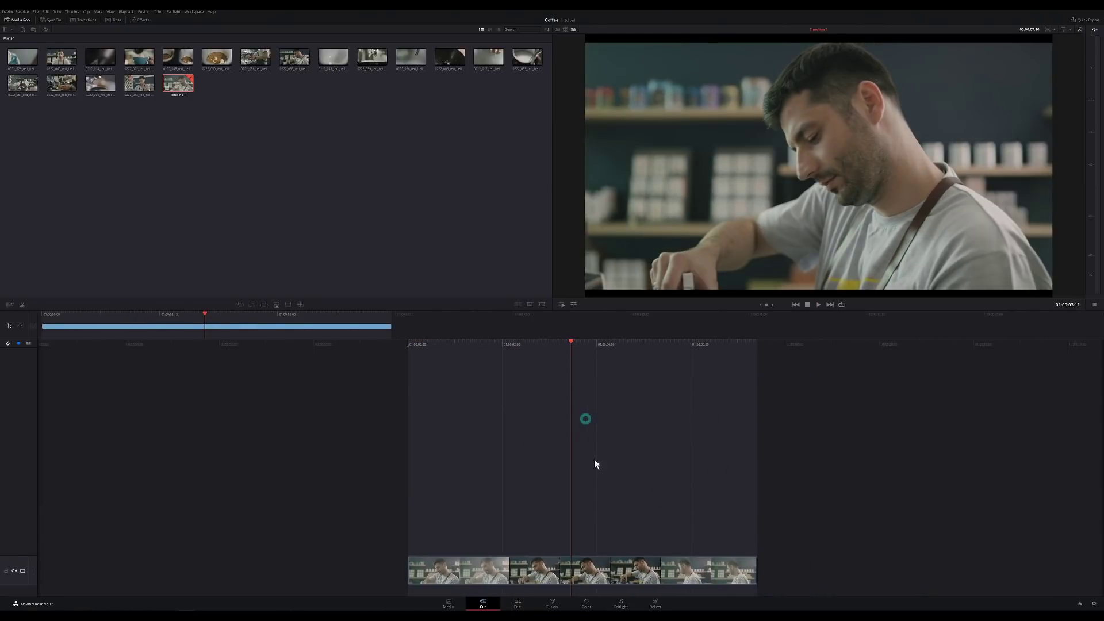
key("Home")
key("space")
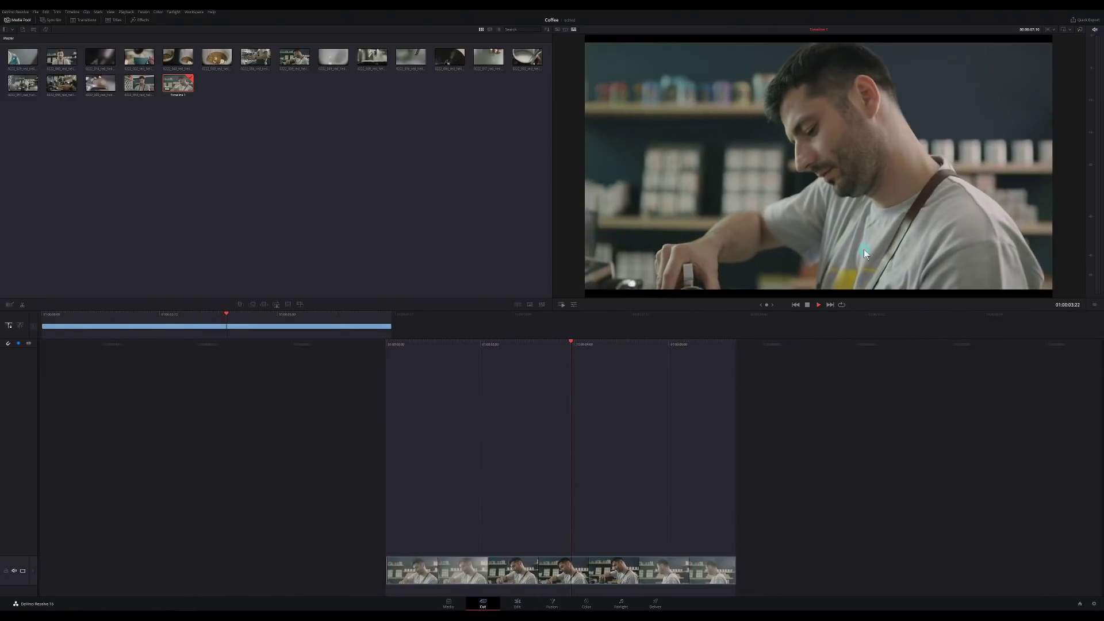
left_click(770, 257)
left_click(320, 147)
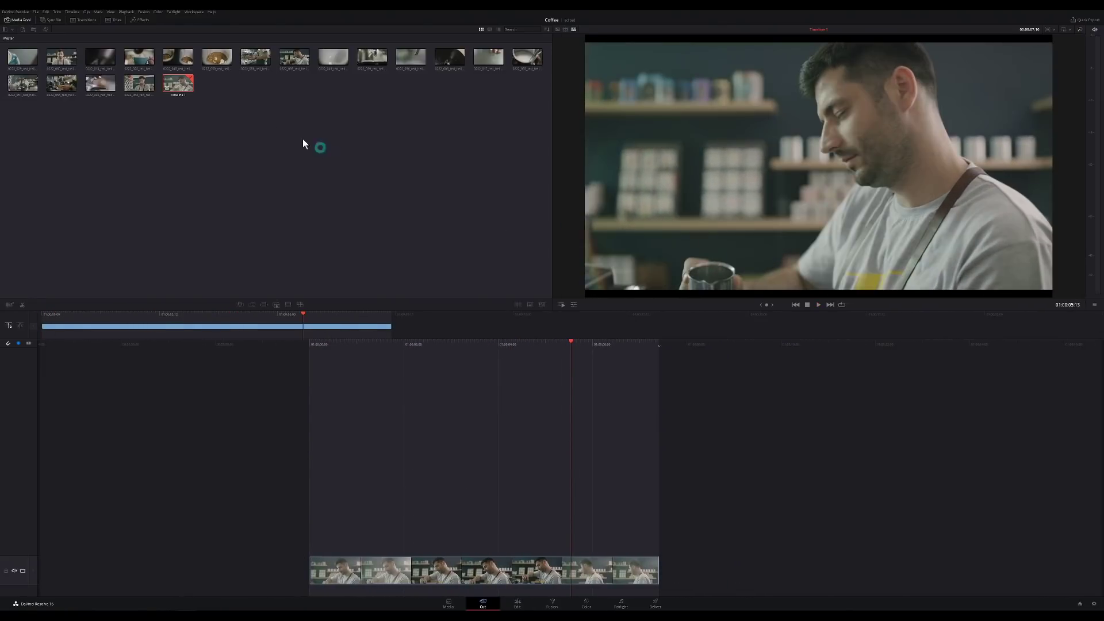
Step: Preview the 0222_050 coffee cup clip and append it to the end of the timeline
left_click(211, 63)
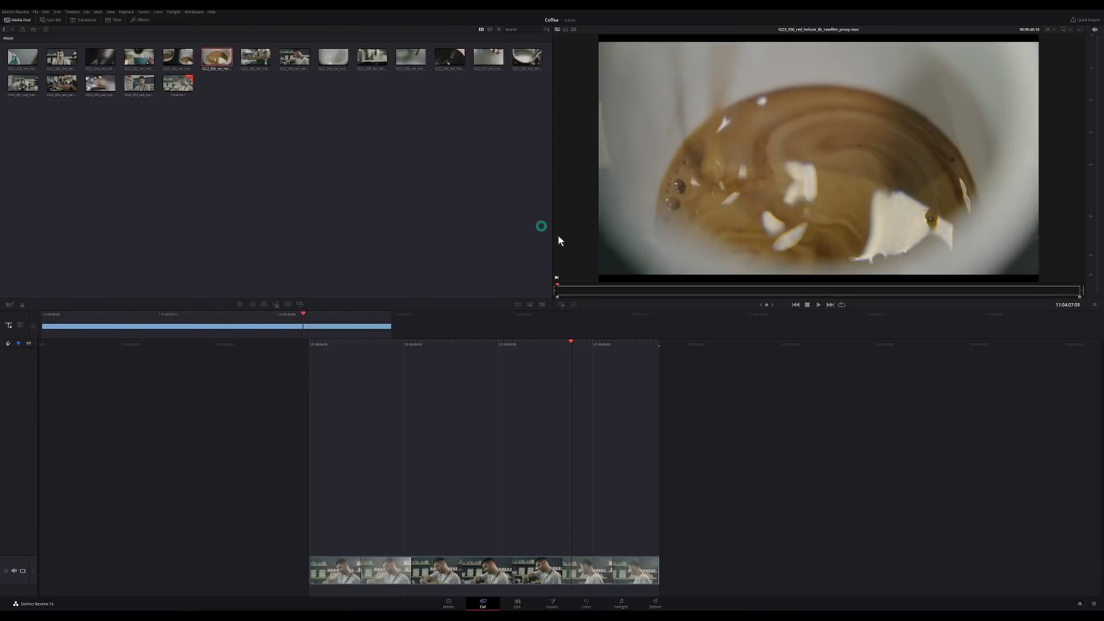
left_click(729, 288)
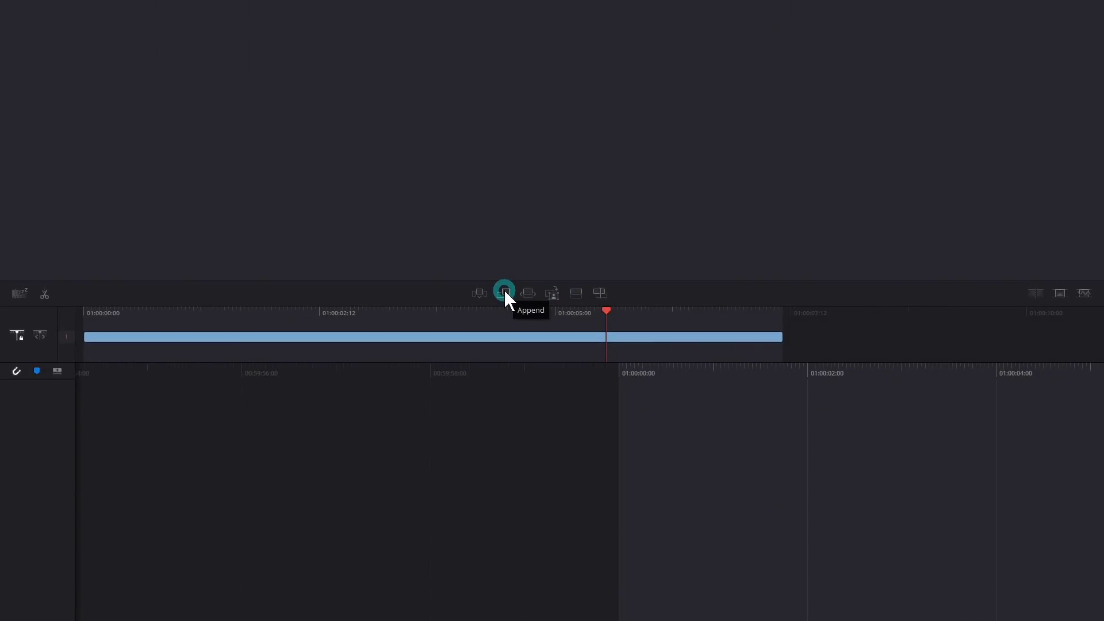
left_click(505, 293)
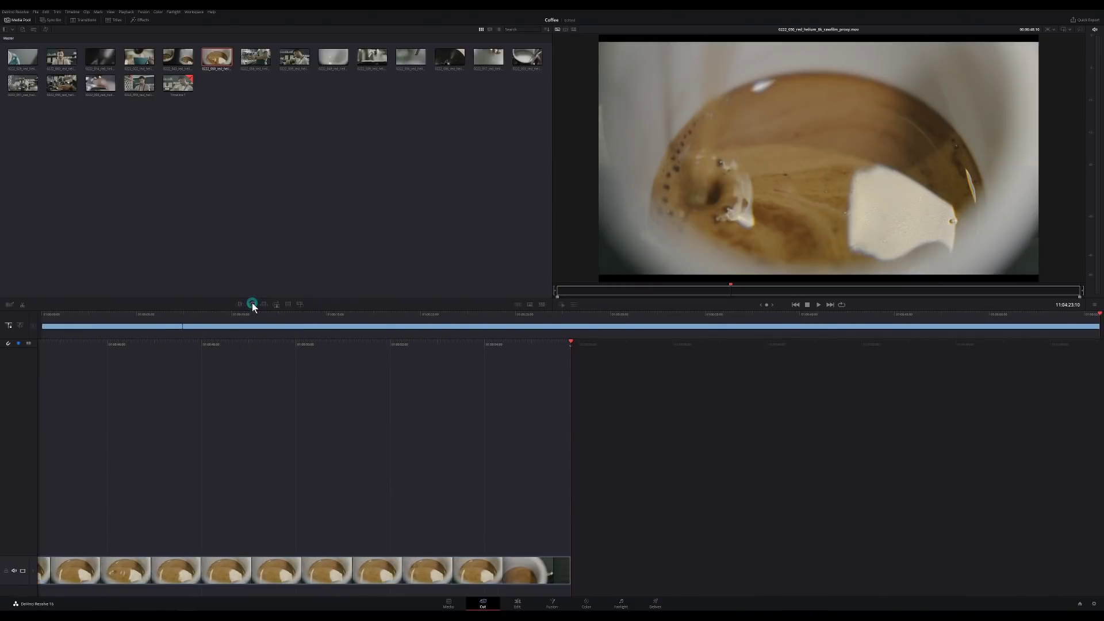
left_click(253, 304)
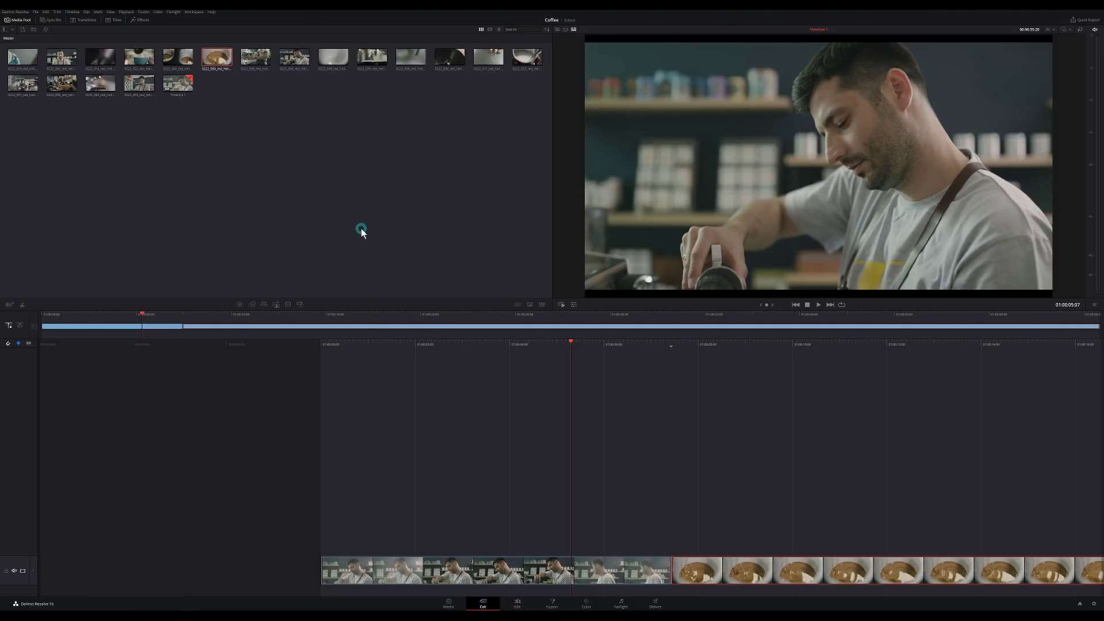
Step: Mark the 0222_060 portrait clip from 11:57:12:02 to 11:57:14:11 and place that range on a second video track over the cut
left_click(62, 56)
left_click_drag(621, 292, 696, 287)
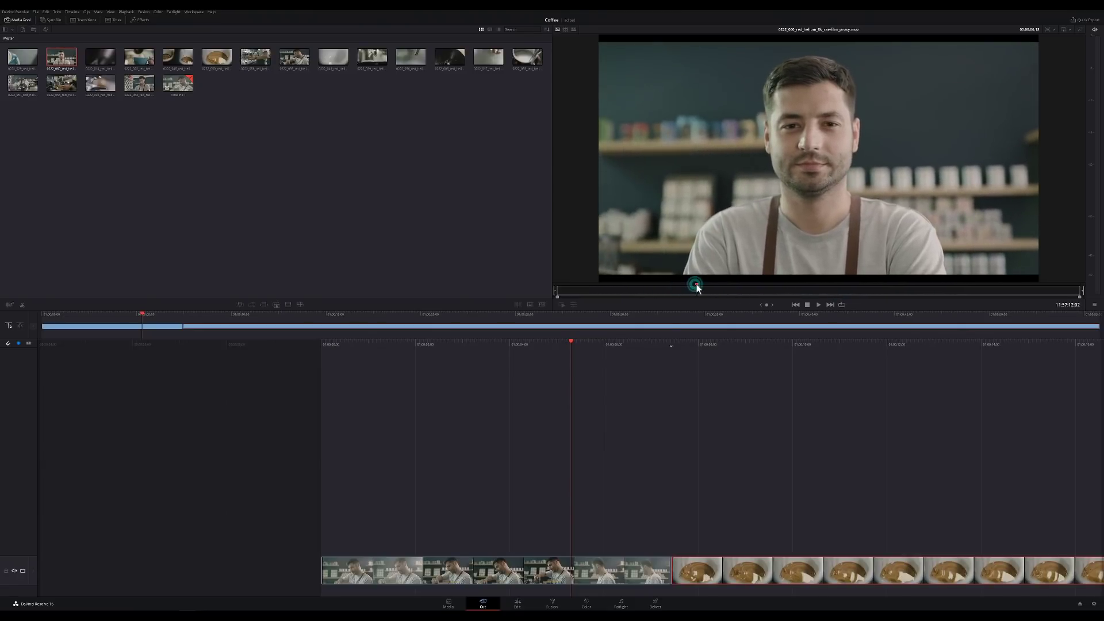
key("i")
left_click_drag(696, 287, 884, 289)
key("o")
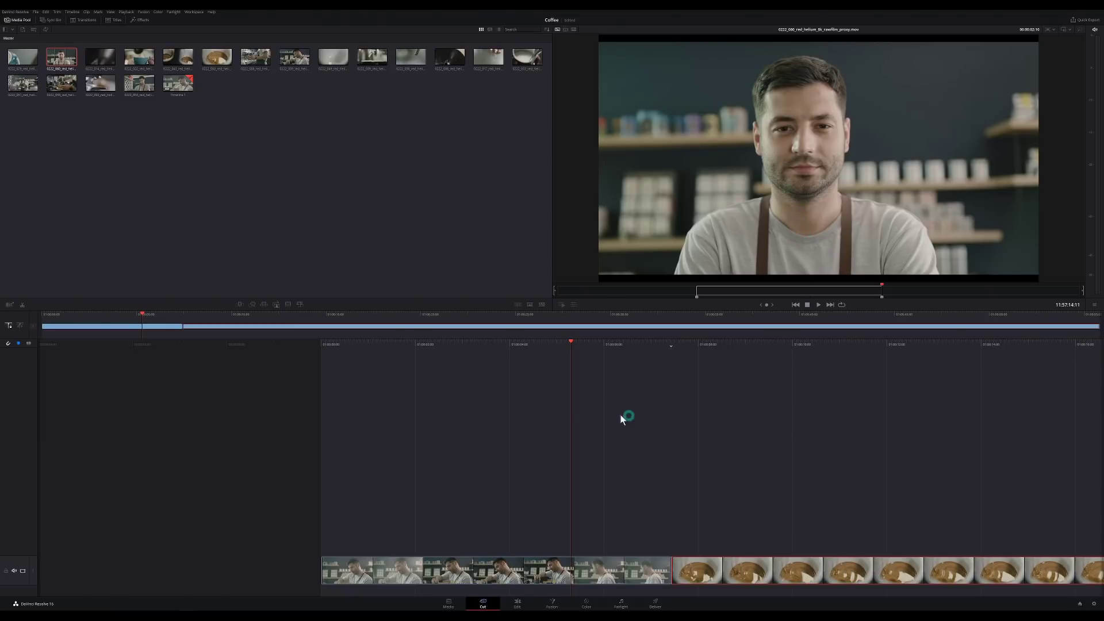
left_click_drag(823, 230, 598, 537)
key("space")
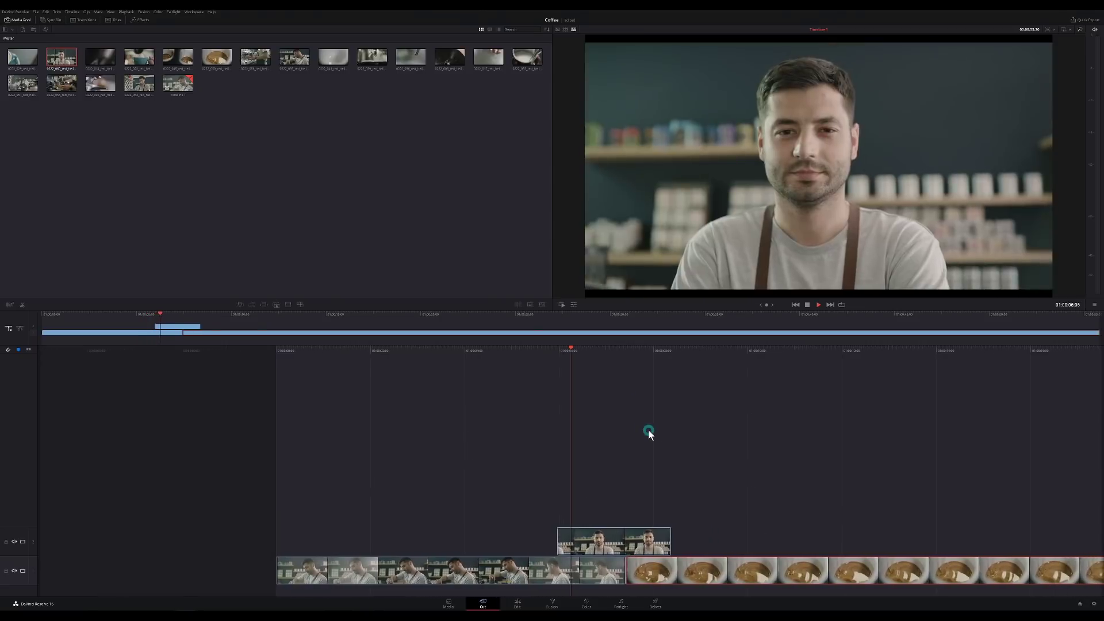
Step: Slip the footage inside the portrait clip on the second video track, keeping its timeline position and length
left_click(575, 537)
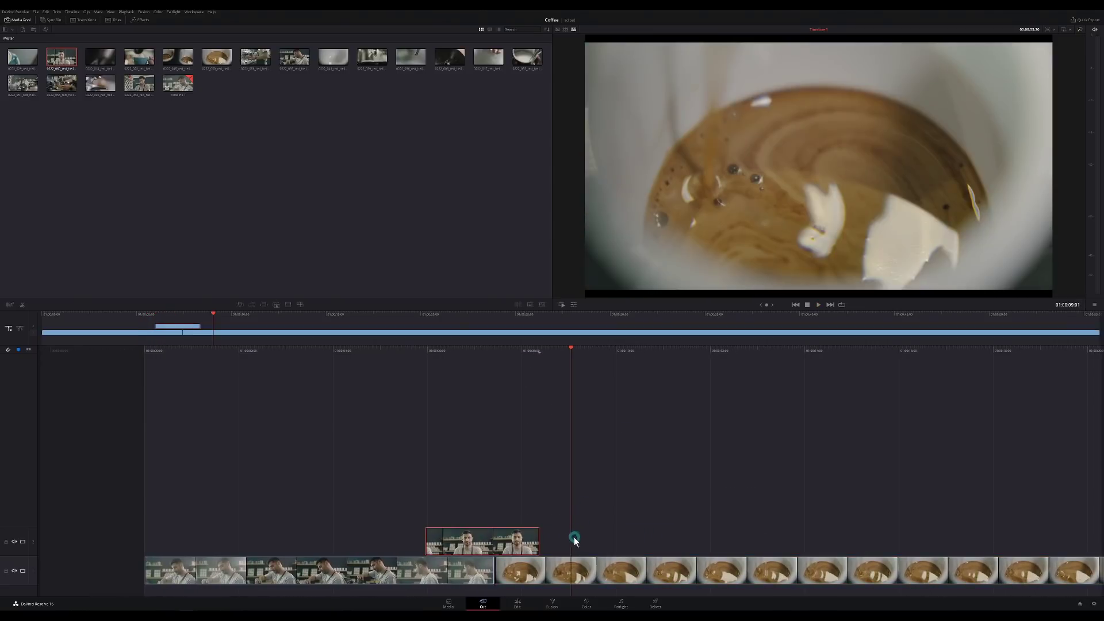
left_click_drag(544, 540, 504, 539)
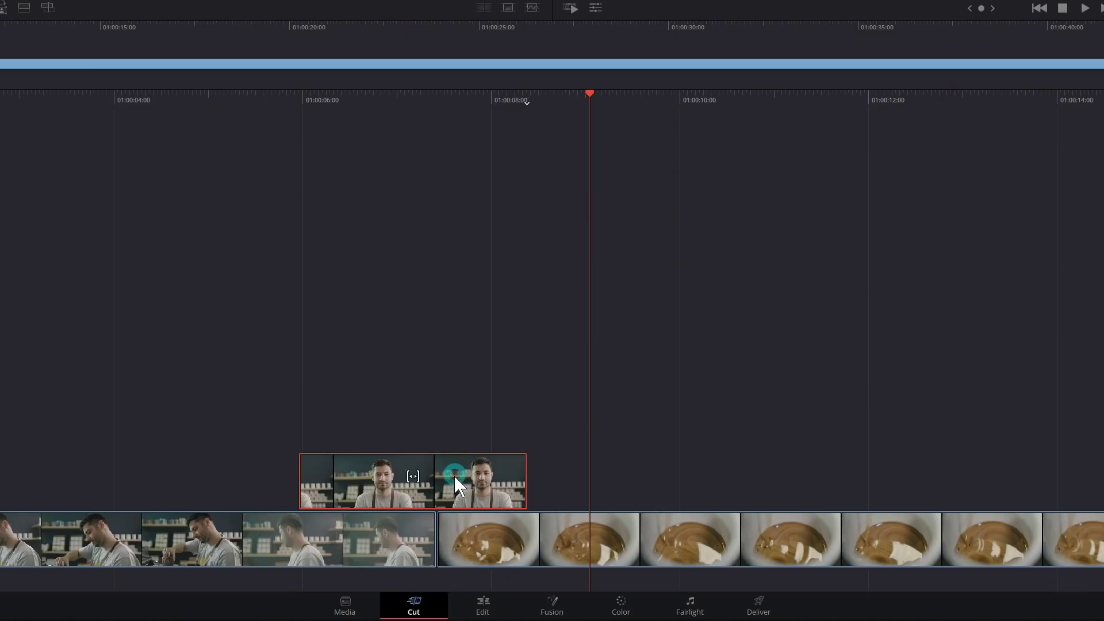
left_click_drag(418, 473, 449, 476)
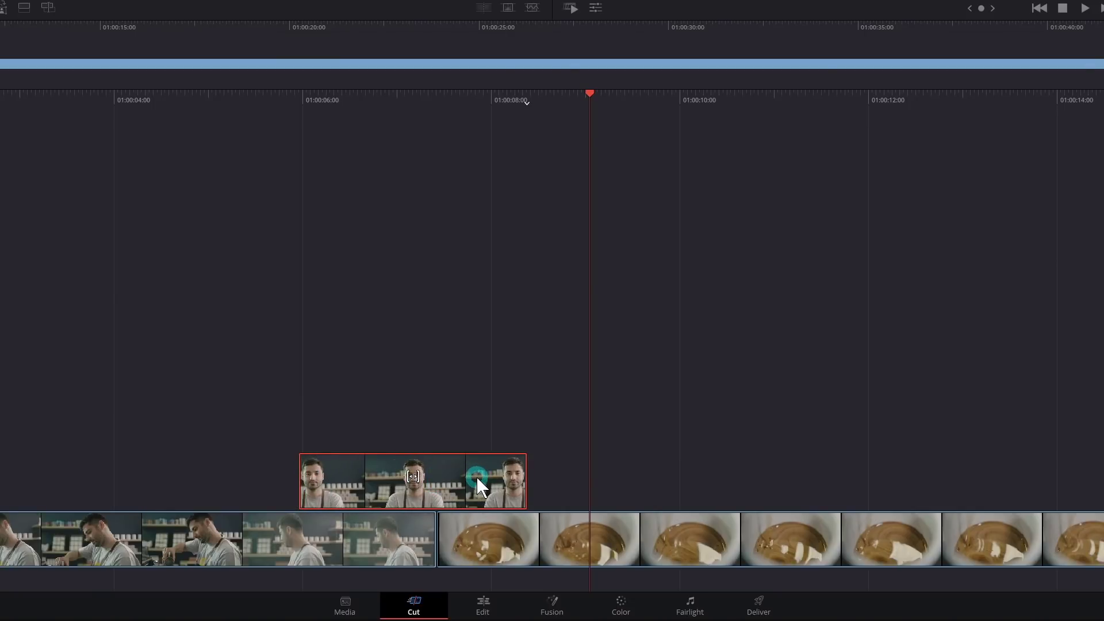
mouse_move(517, 471)
left_mouse_down()
mouse_move(648, 476)
mouse_move(539, 469)
mouse_move(525, 487)
left_mouse_up()
Step: Trim about 15 seconds off the start of the coffee cup clip on the first video track
left_click_drag(441, 532, 1103, 536)
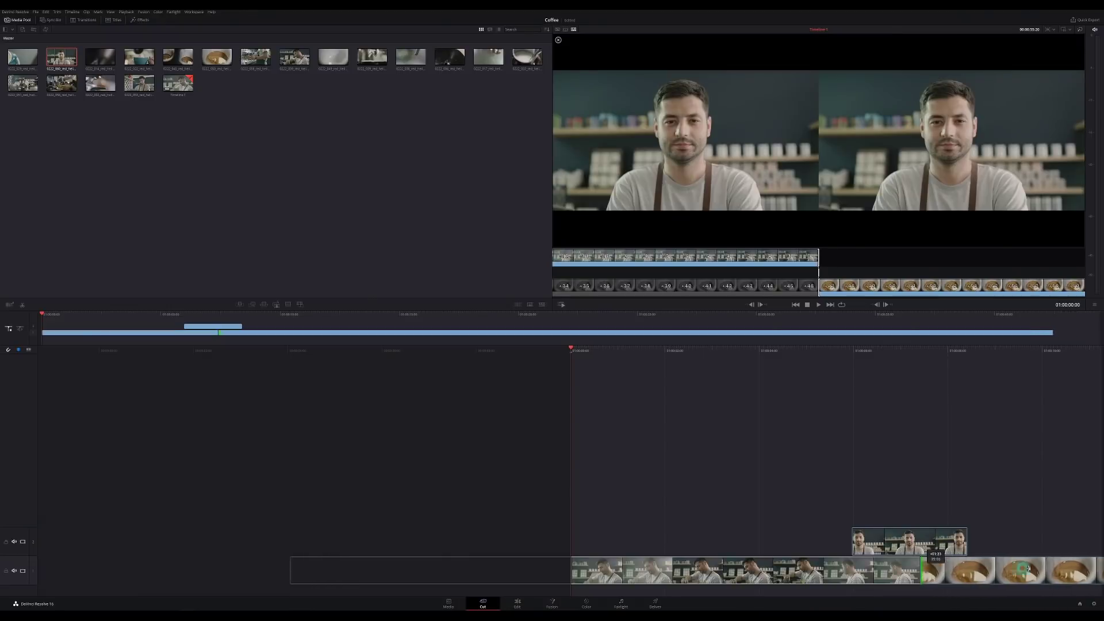
left_click_drag(1028, 569, 1002, 550)
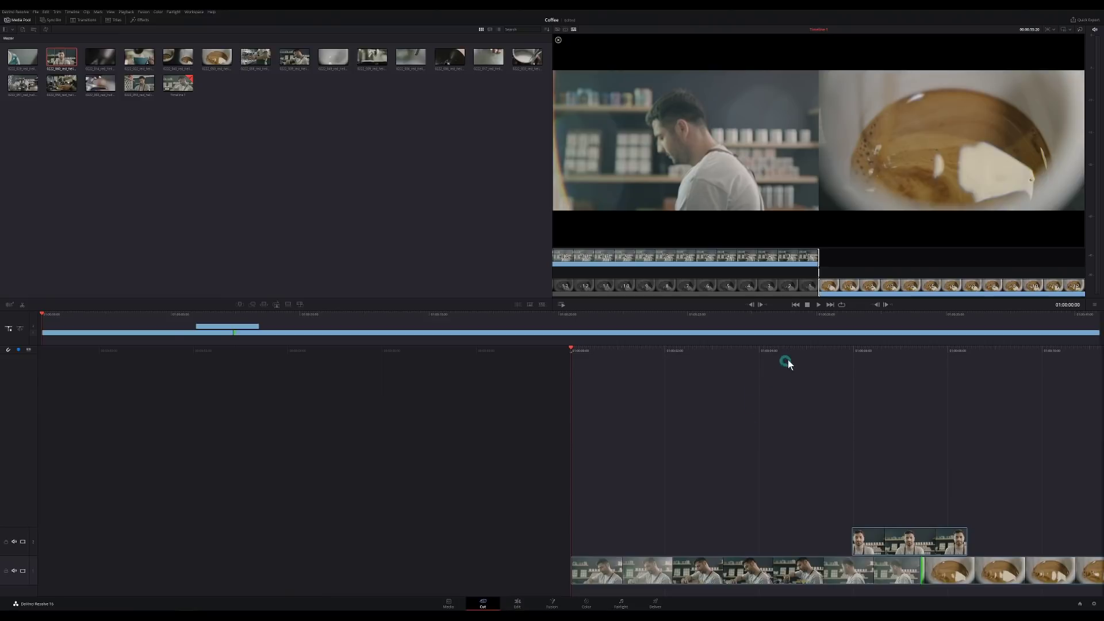
Step: Scrub through the timeline from the opening barista shot to the end of the coffee cup clip to review the edit
left_click_drag(793, 352, 585, 533)
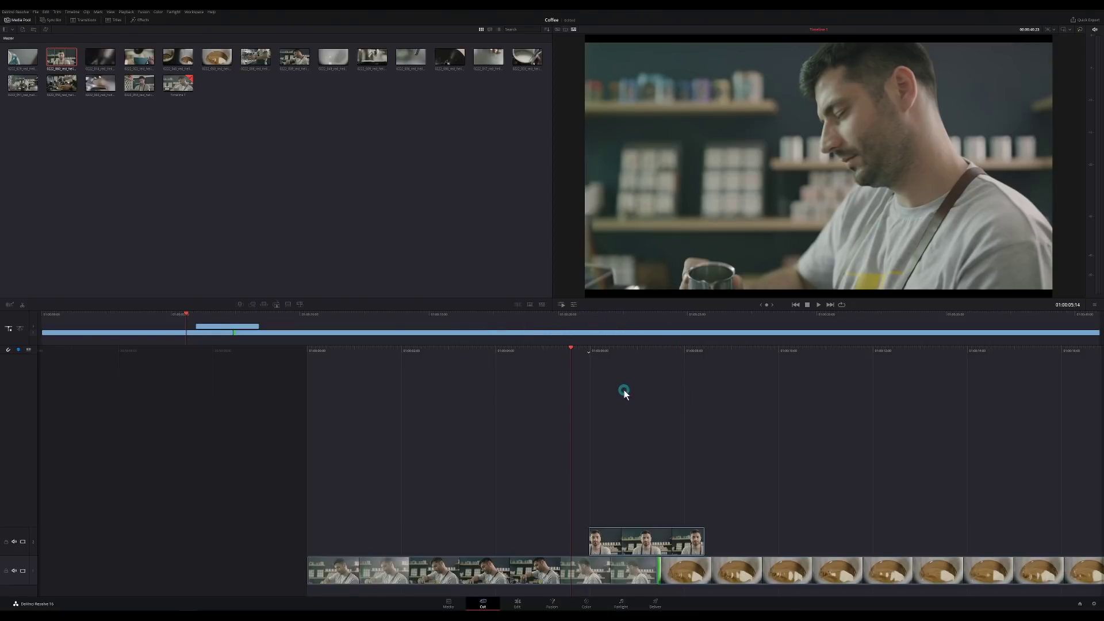
left_click_drag(837, 315, 1035, 321)
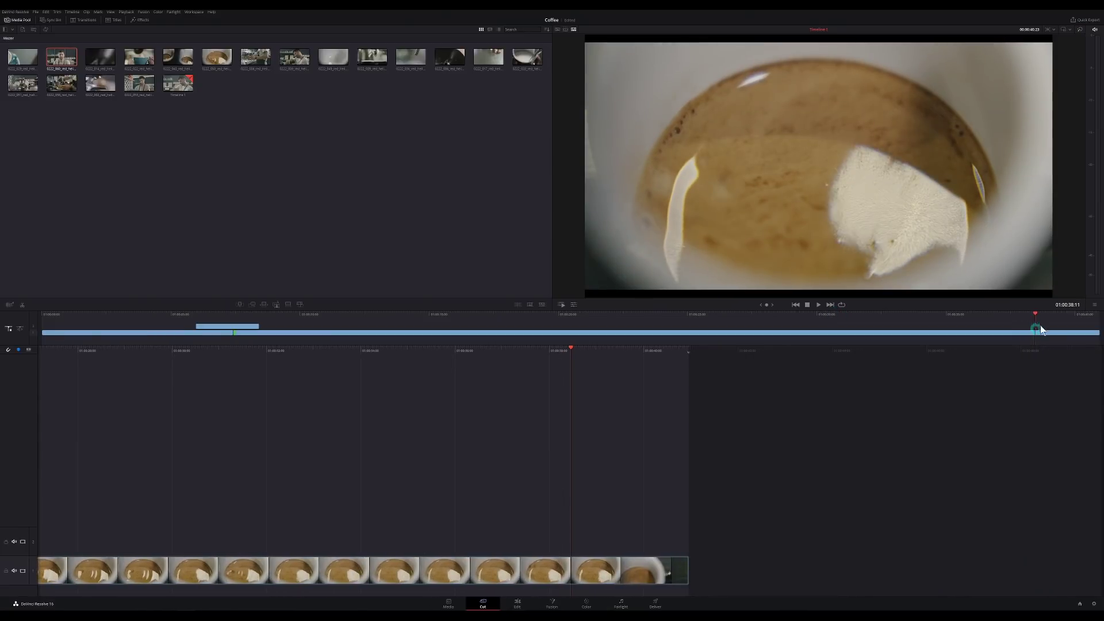
left_click(49, 320)
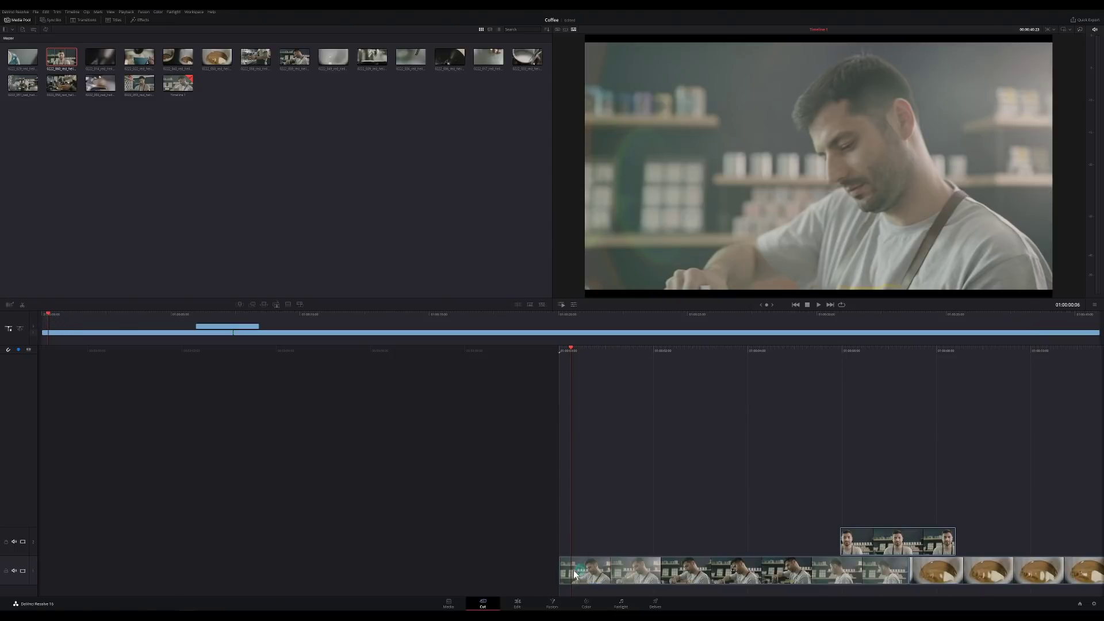
key("space")
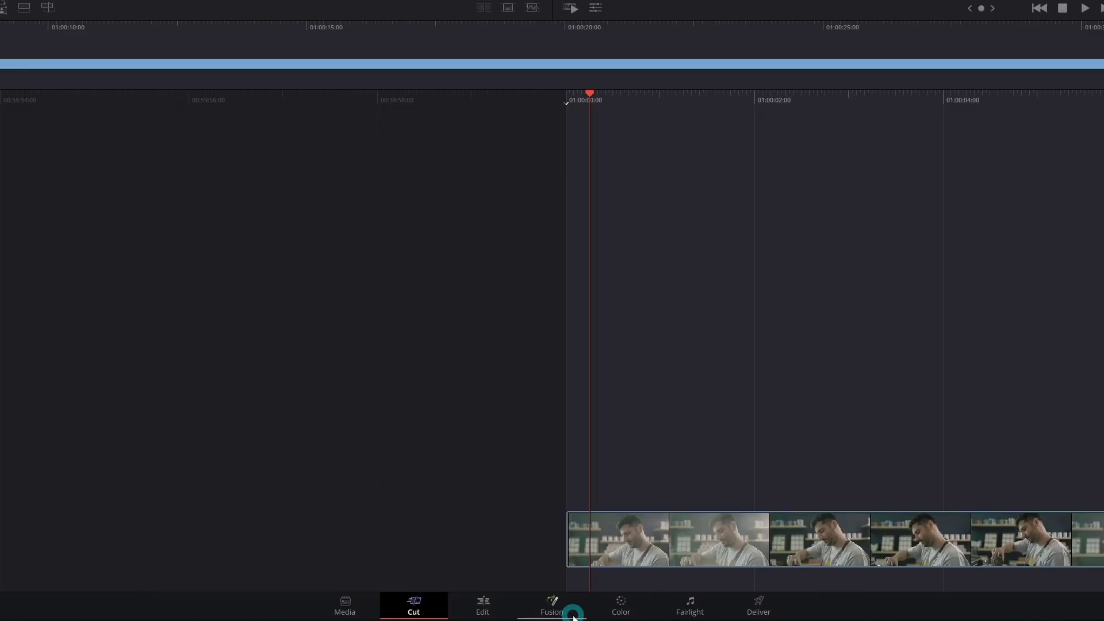
left_click_drag(763, 98, 669, 115)
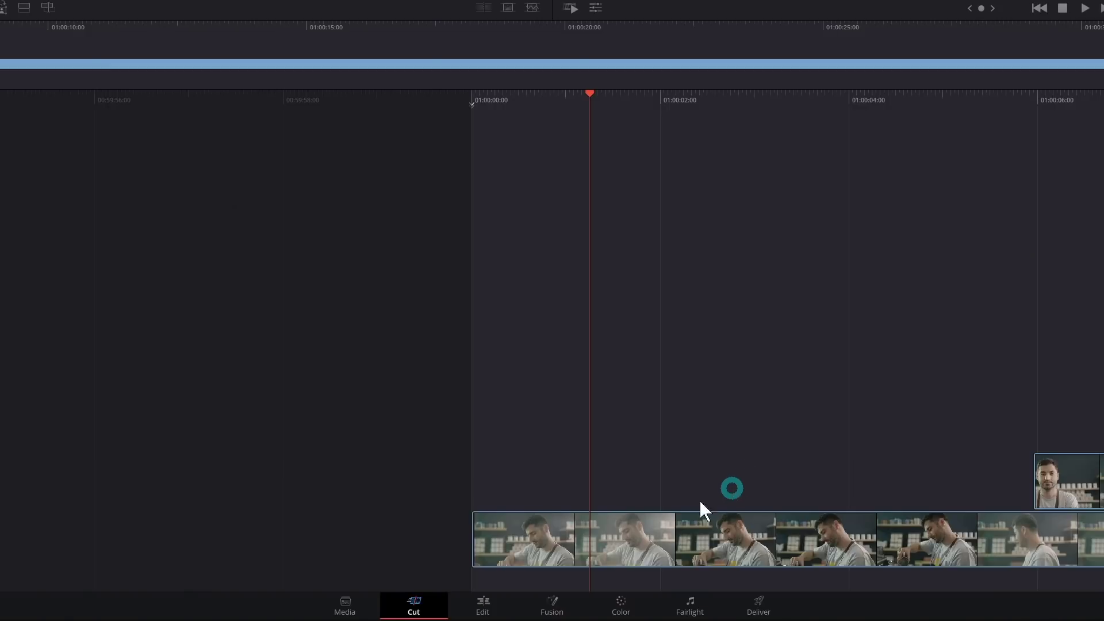
Step: Open the timeline on the Edit page and raise the divider between video and audio tracks to enlarge the audio area
left_click(481, 605)
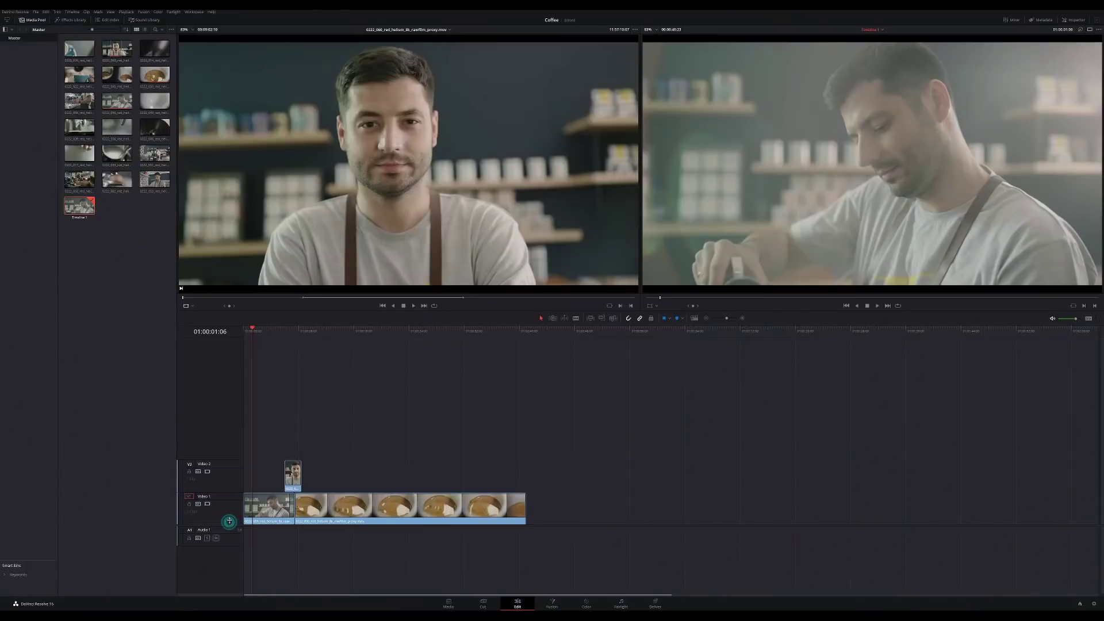
left_click_drag(229, 522, 233, 444)
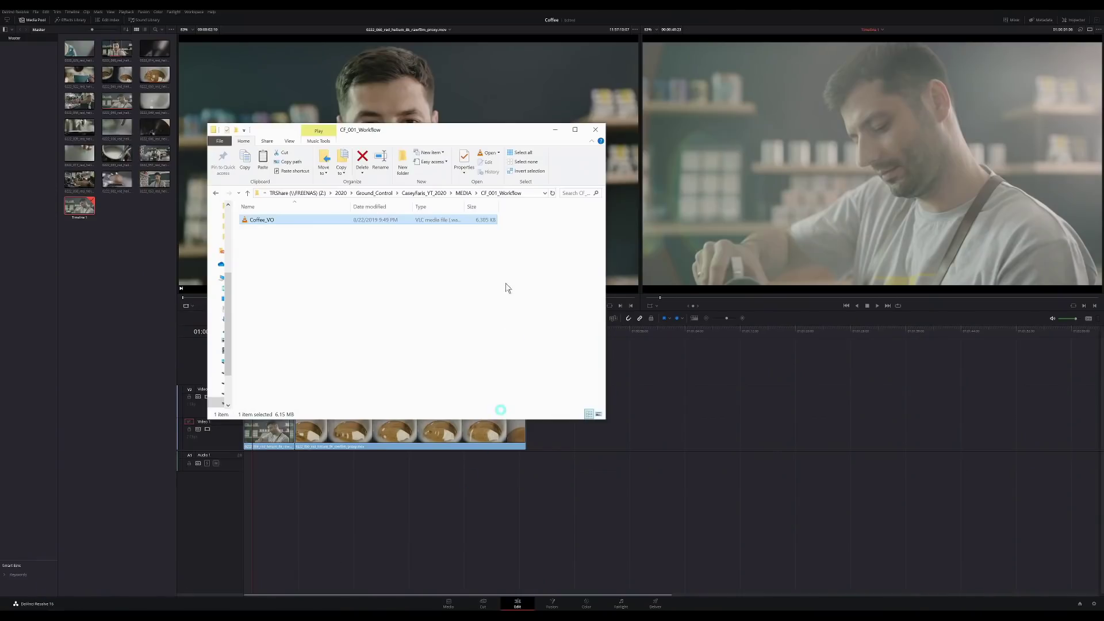
Step: Import the Coffee_VO audio file from the CF_001_Workflow folder in File Explorer into the media pool, then close the folder window
left_click_drag(473, 130, 643, 165)
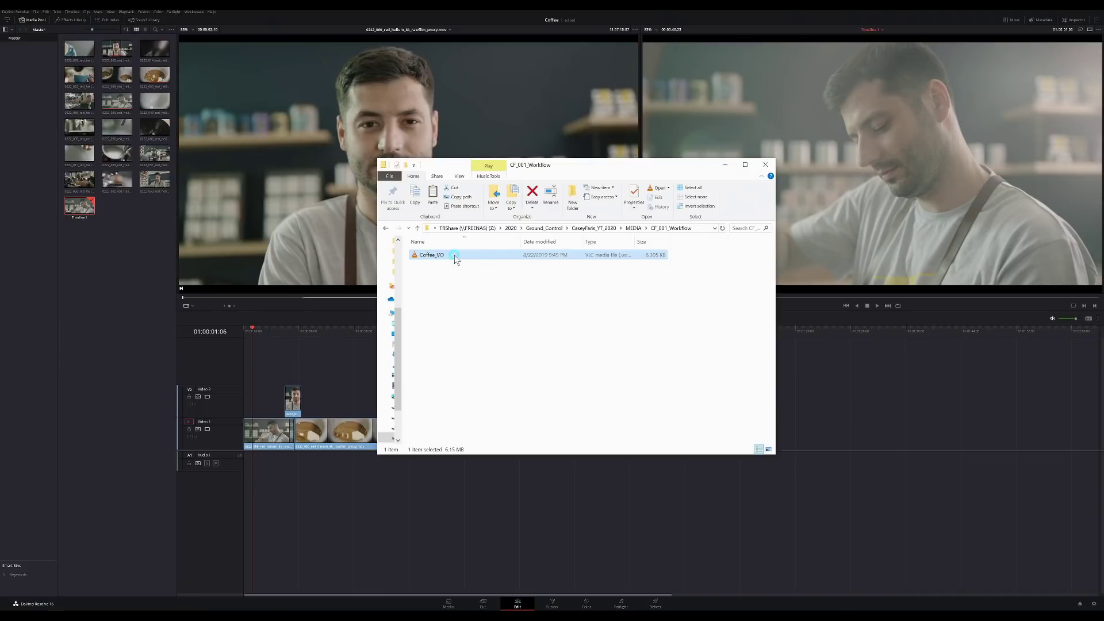
left_click_drag(454, 256, 133, 278)
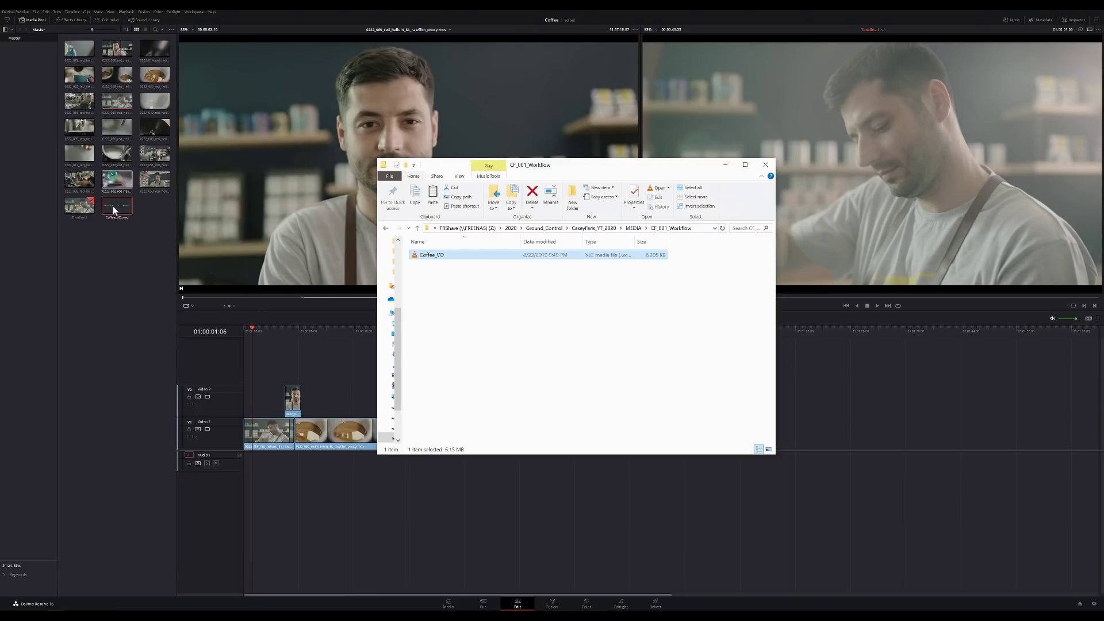
left_click(765, 165)
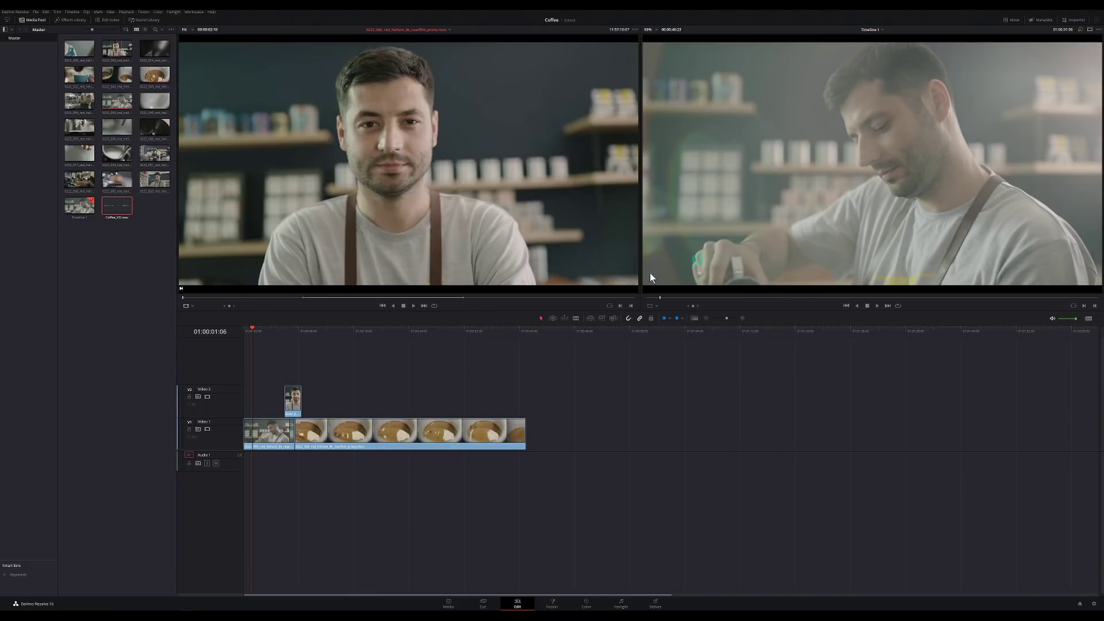
Step: Preview the Coffee_VO audio in the source viewer and place it on Audio 1, after the end of the coffee cup clip
double_click(118, 205)
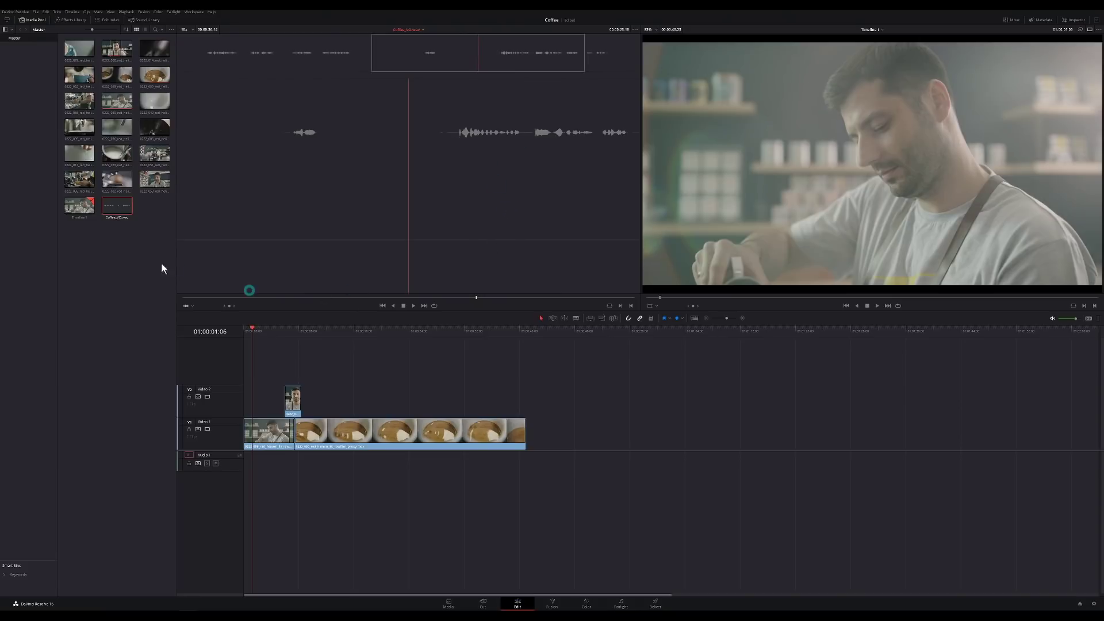
left_click_drag(116, 211, 599, 472)
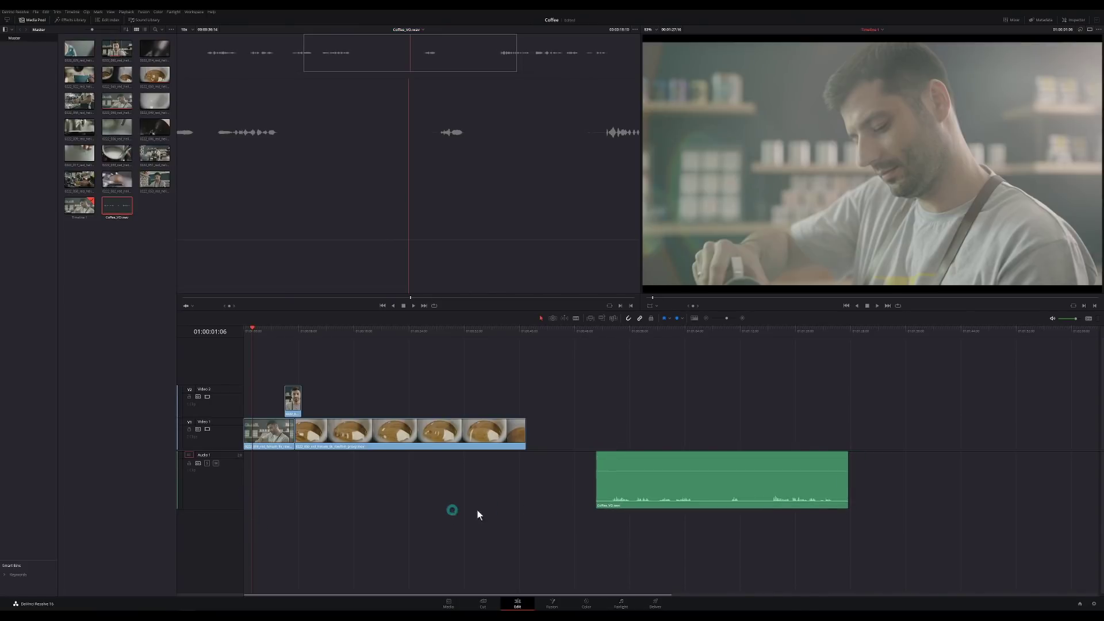
Step: Raise the voice-over clip's volume, then trim its ends and shift it closer to the end of the coffee cup clip
left_click_drag(695, 471, 723, 458)
left_click_drag(597, 476, 607, 476)
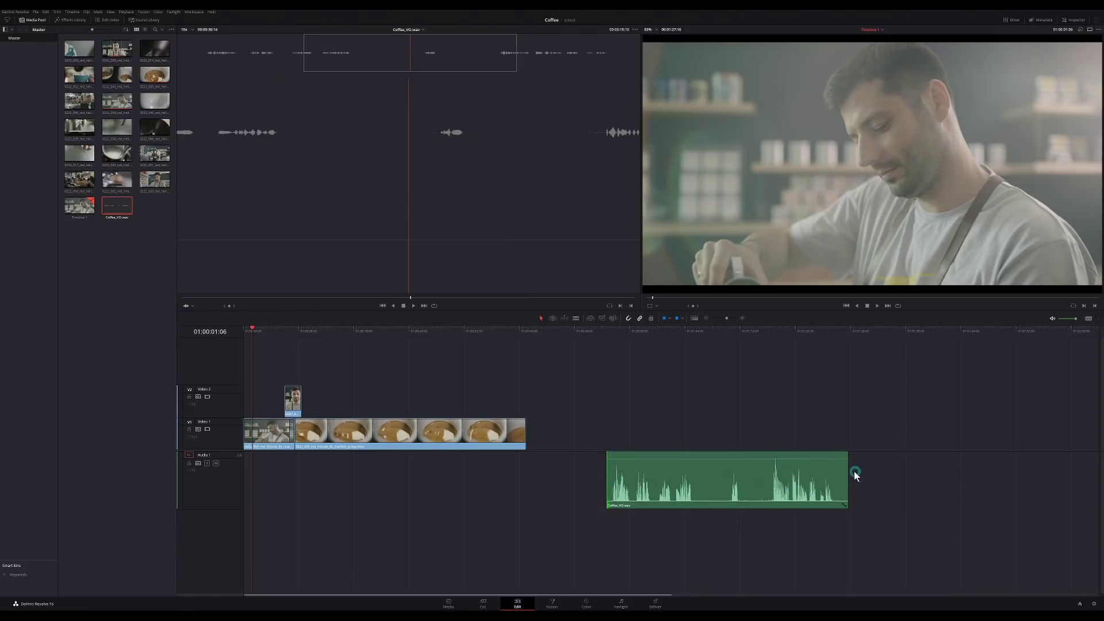
left_click_drag(700, 501, 337, 501)
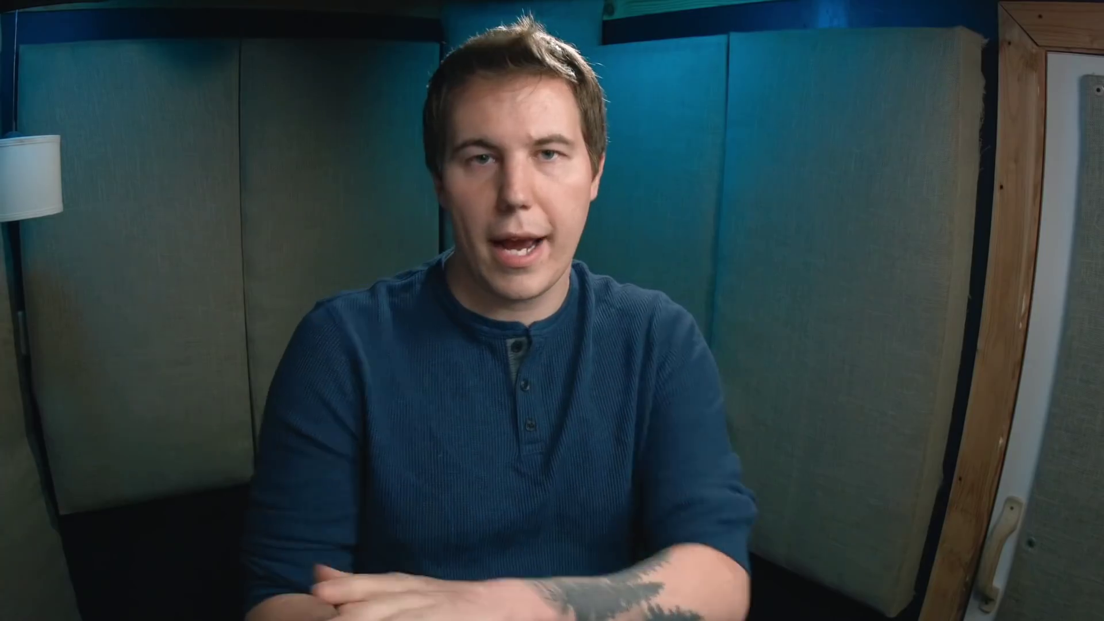
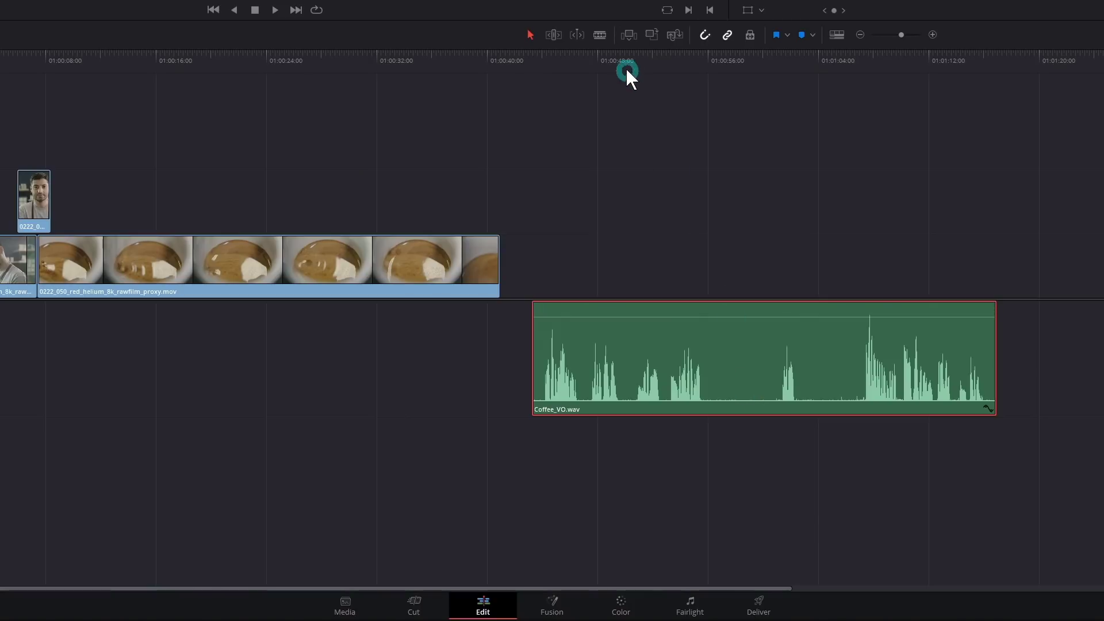
Step: Split the voice-over with the blade tool at both ends of the two long silent gaps around the short middle phrase
left_click(600, 35)
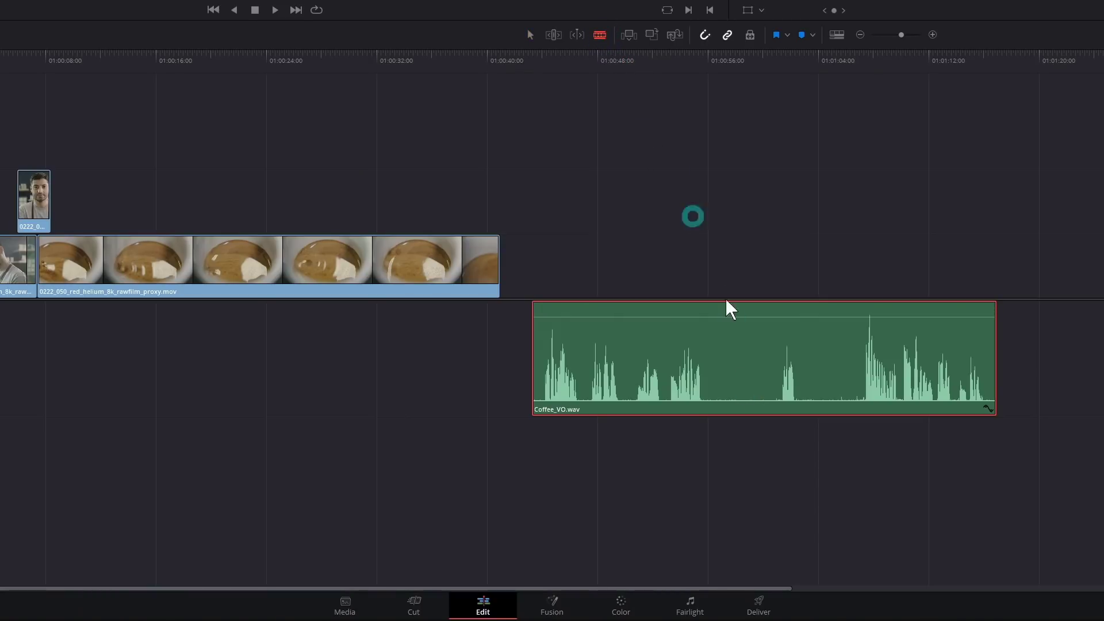
left_click(703, 357)
left_click(779, 360)
left_click(799, 359)
left_click(861, 361)
key("a")
Step: Ripple delete the two silent sections on either side of the short middle phrase in the voice-over
left_click(741, 348)
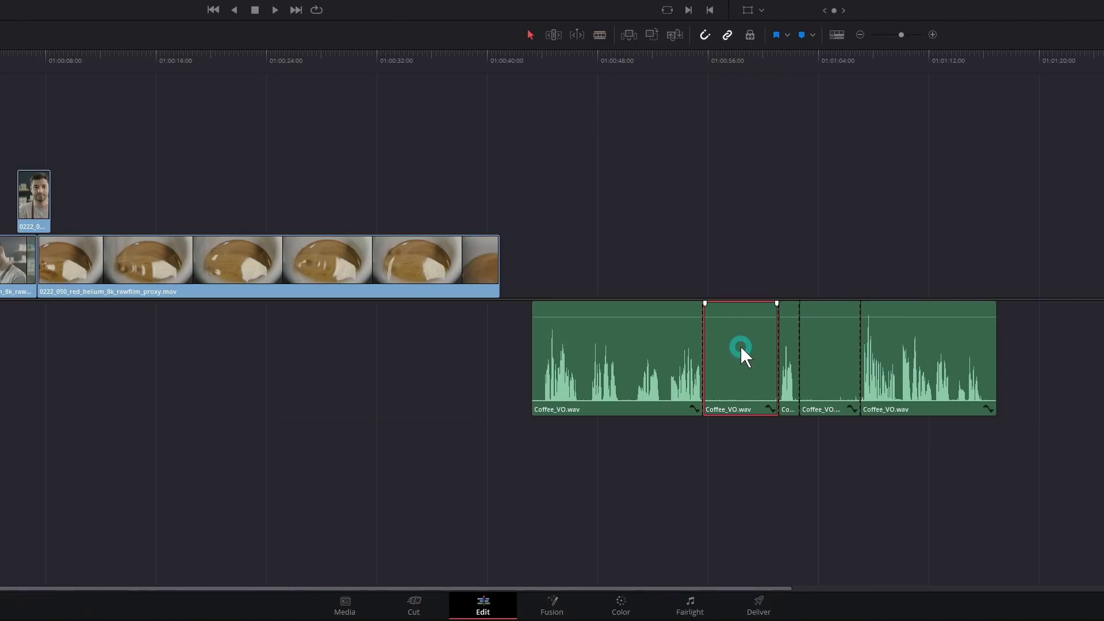
key("Delete")
left_click(739, 346)
key("Delete")
left_click(747, 355)
key("Delete")
key("Delete")
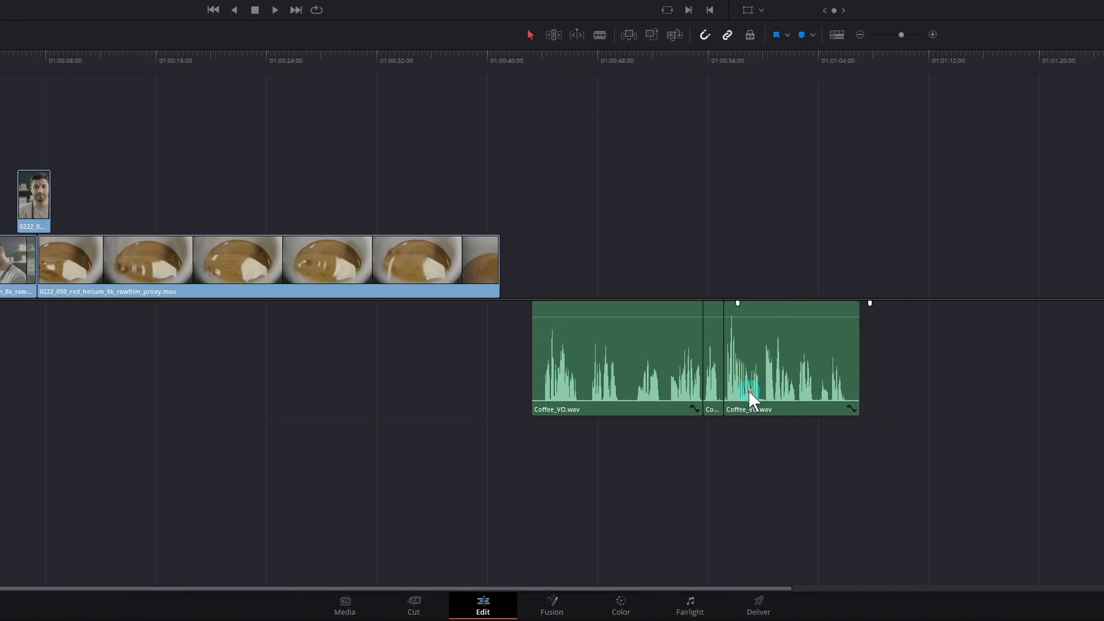
Step: Undo the silence deletions and blade cuts to restore the voice-over as one clip
key("ctrl+z")
key("ctrl+z")
key("ctrl+z")
key("ctrl+z")
key("ctrl+z")
left_click(645, 294)
left_click(713, 299)
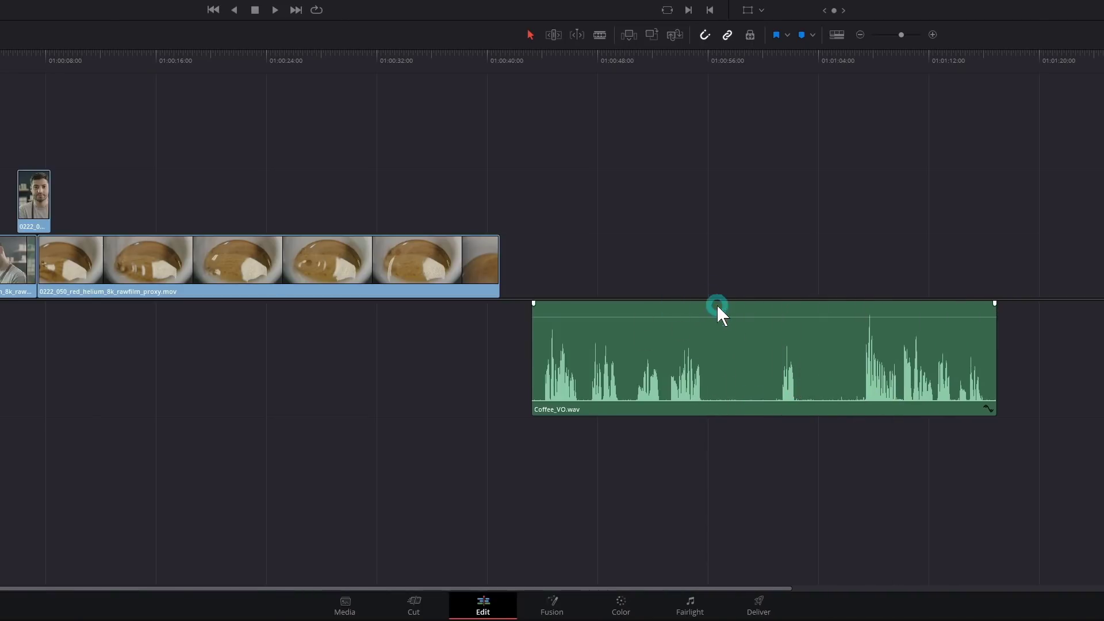
left_click(653, 322)
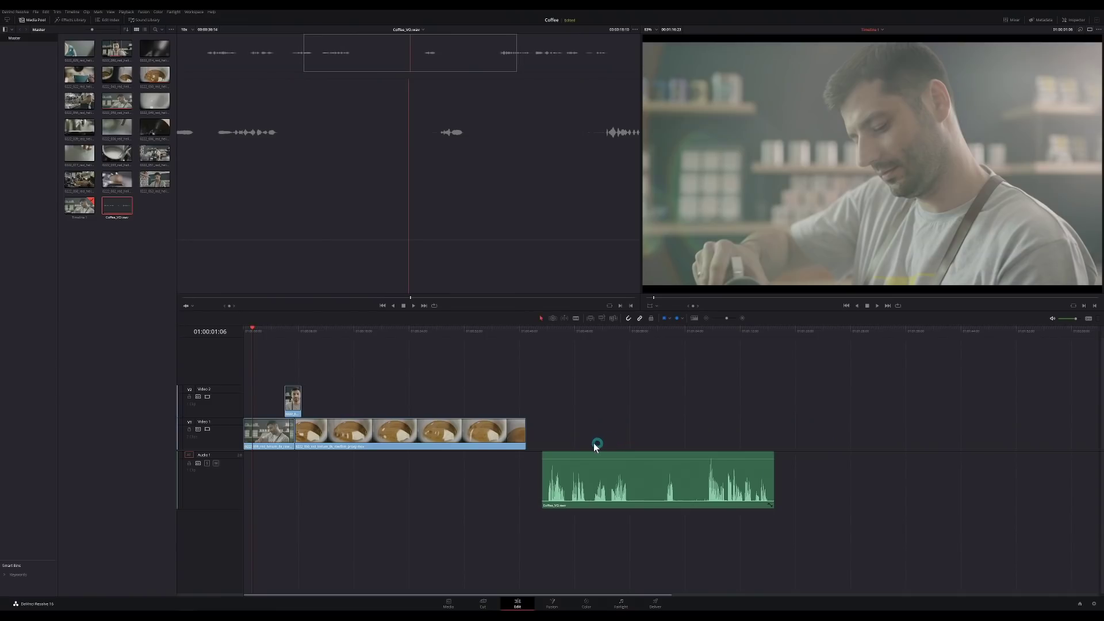
Step: Add a Solid Color generator on Video 1 above the voice-over and extend it to match the voice-over's length
left_click(74, 21)
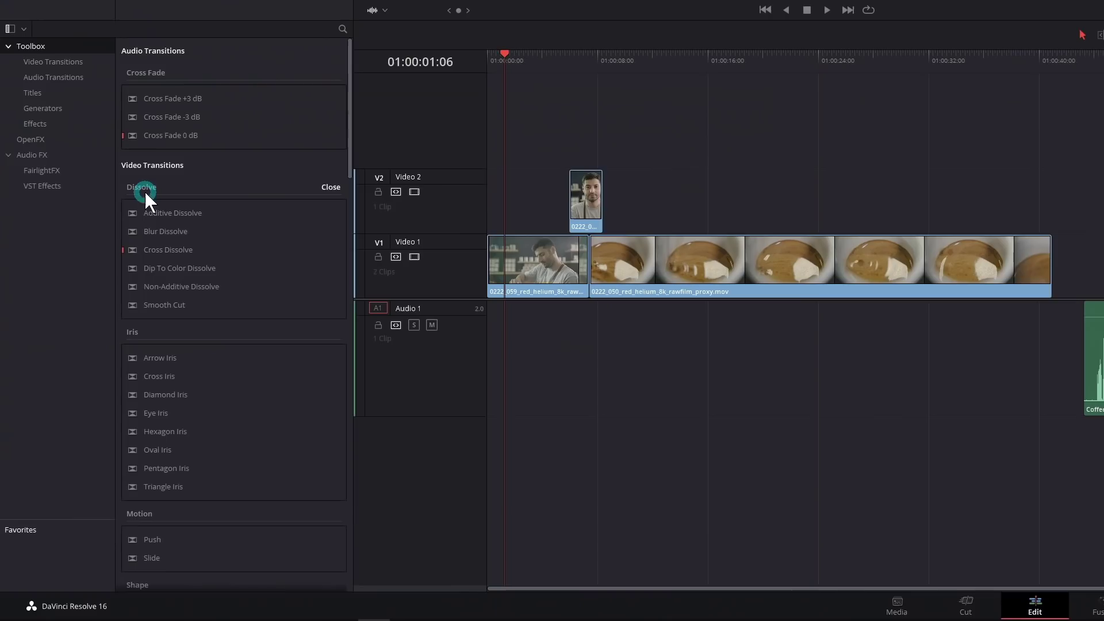
left_click(53, 133)
left_click(47, 107)
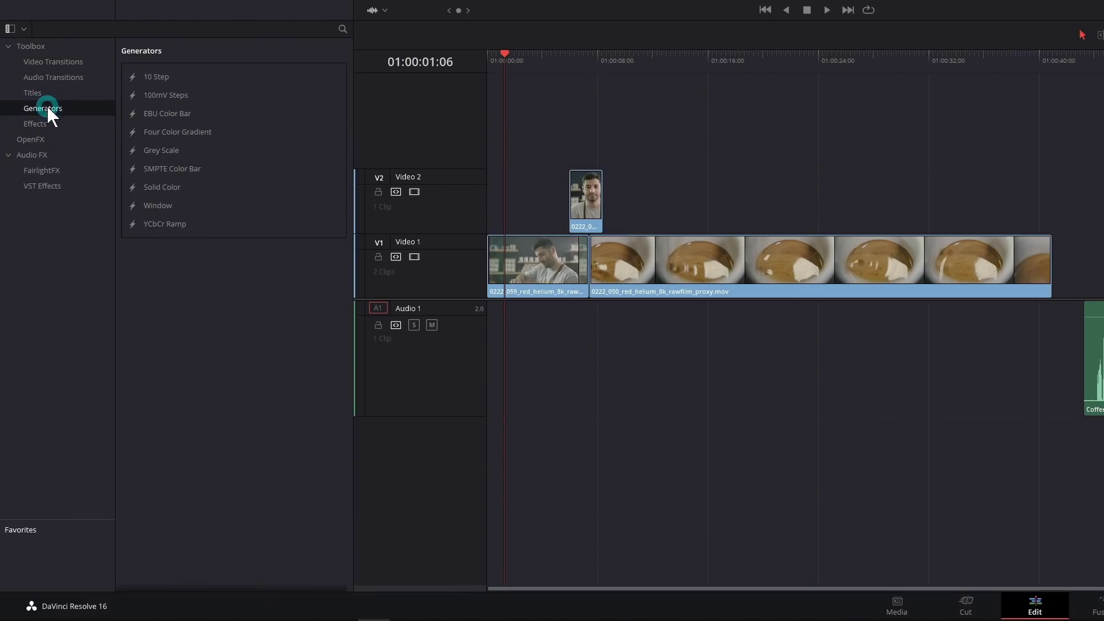
left_click_drag(147, 185, 1098, 277)
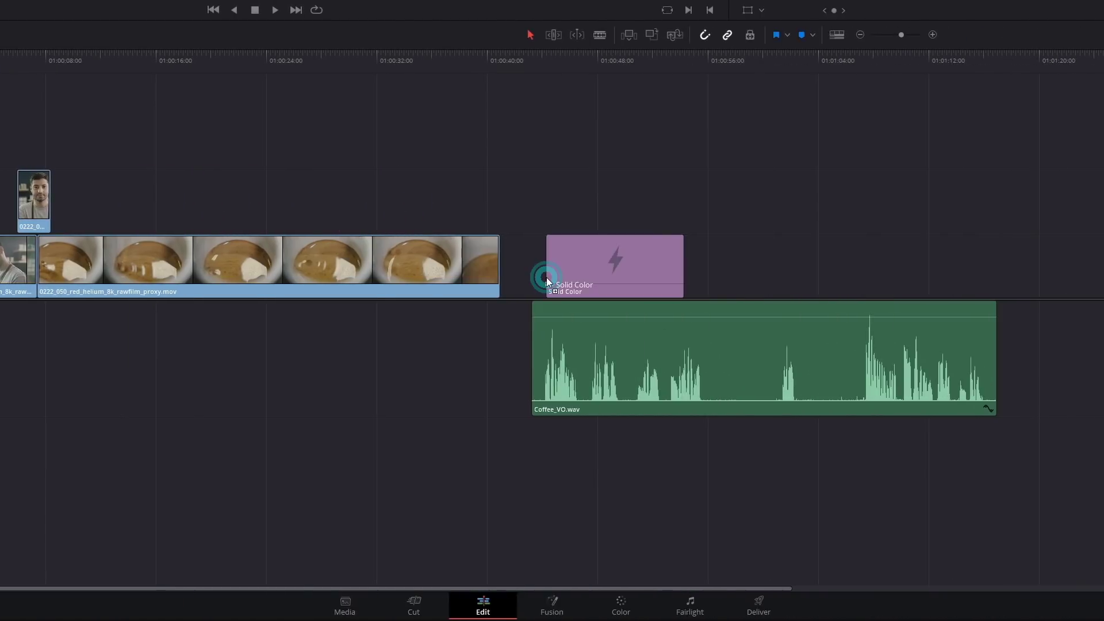
left_click_drag(546, 277, 536, 280)
left_click_drag(667, 276, 998, 298)
Step: Link the Solid Color clip with the voice-over clip and move the linked pair slightly later in the timeline
left_click_drag(818, 190, 969, 386)
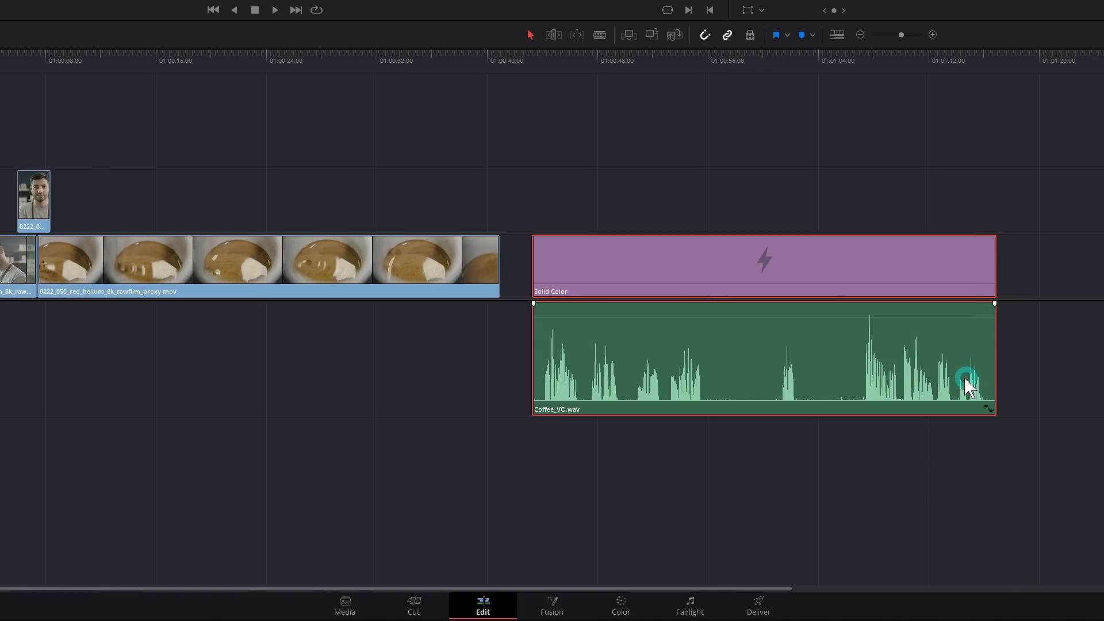
right_click(858, 257)
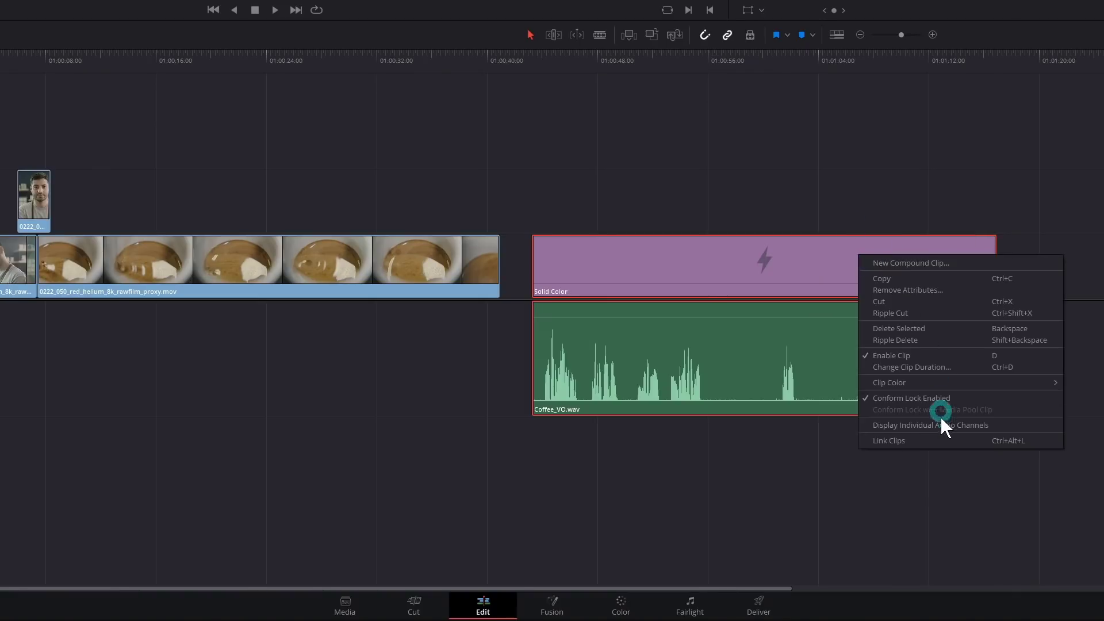
left_click(943, 440)
left_click_drag(725, 274, 764, 277)
left_click(765, 275)
Step: Split the linked Solid Color and voice-over clips at 01:00:47:04, just before the first spoken phrase
left_click_drag(602, 339, 613, 345)
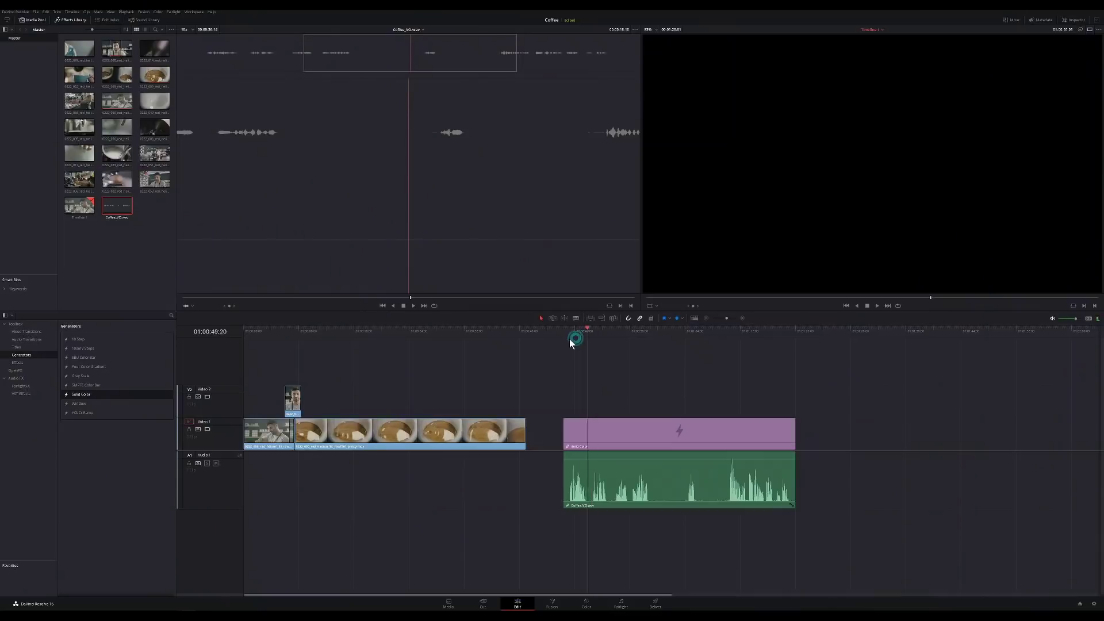
left_click(564, 342)
left_click(743, 318)
left_click_drag(555, 328, 553, 336)
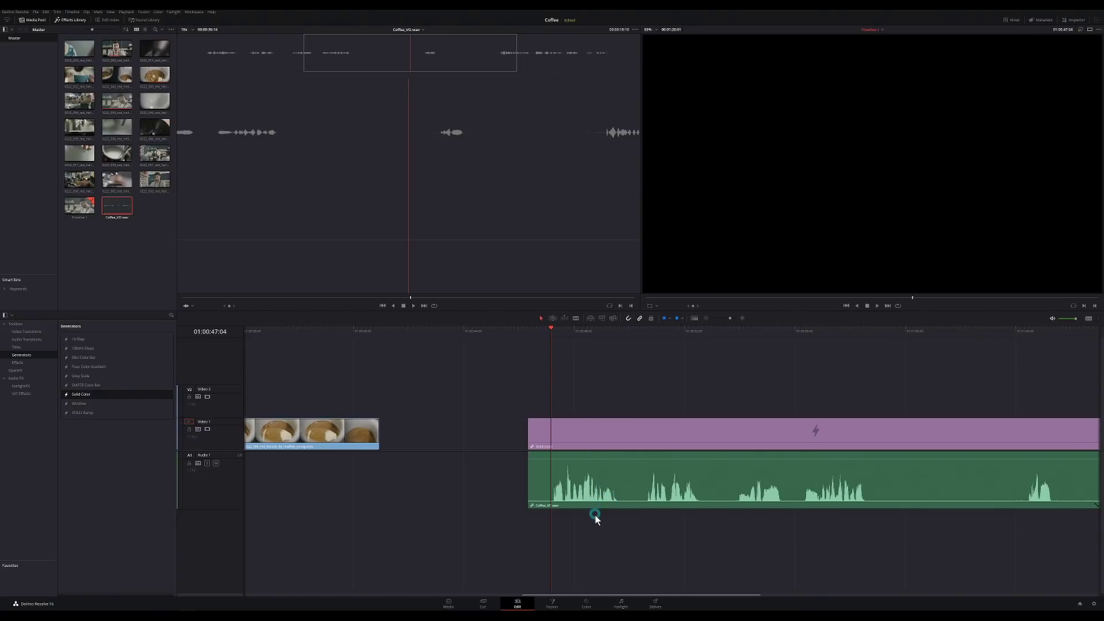
key("ctrl+b")
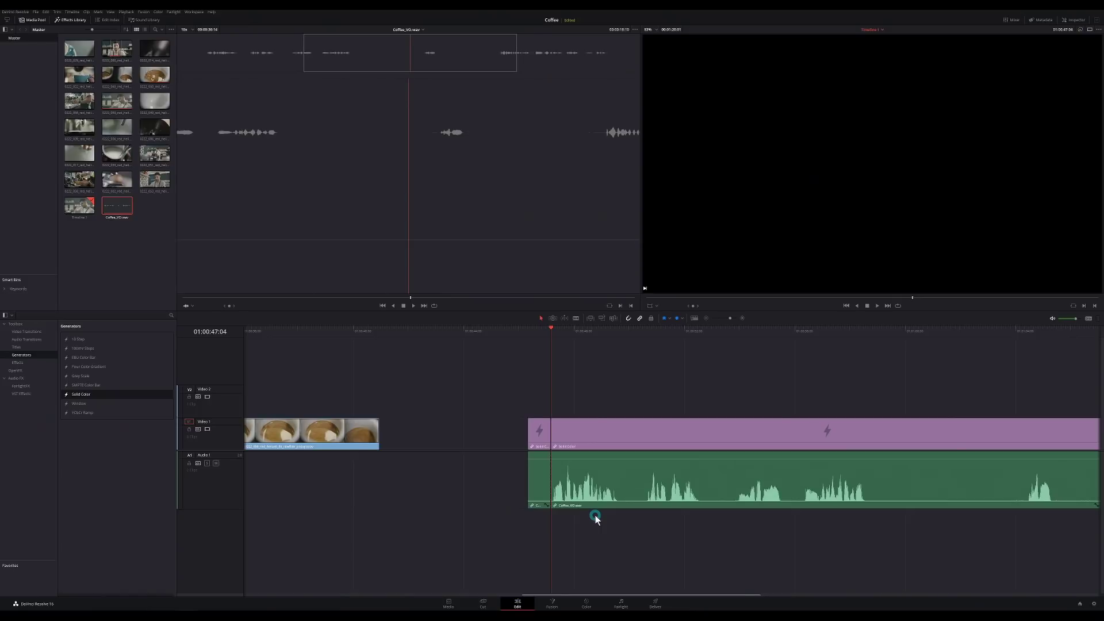
Step: Try moving the short silent opening segment away from the rest of the linked clips, then undo the move
left_click_drag(540, 434, 518, 436)
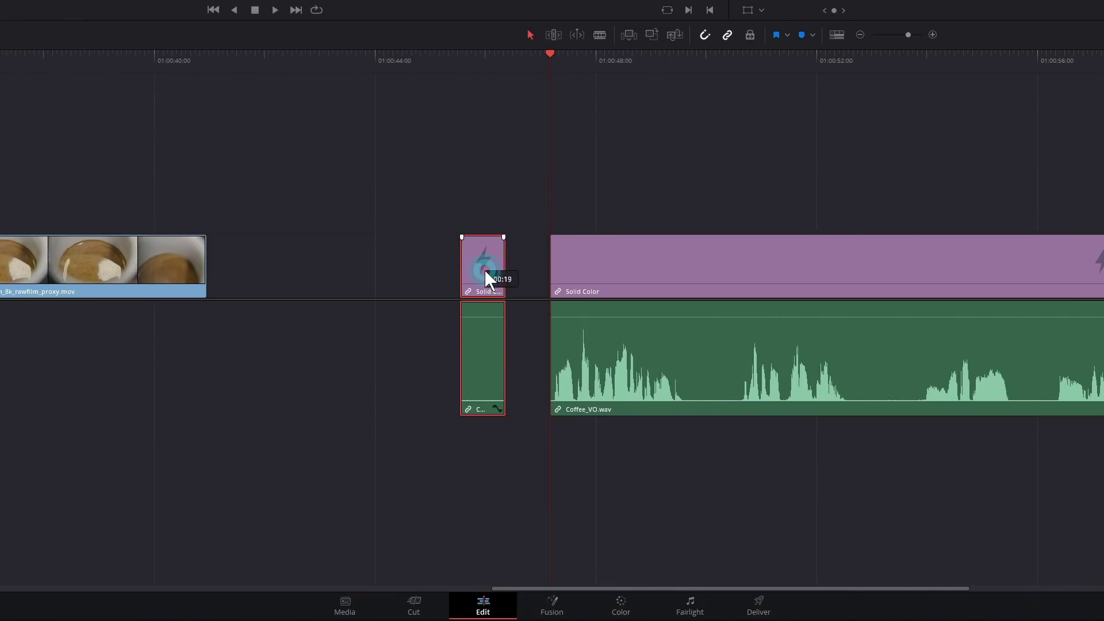
left_click_drag(485, 270, 495, 322)
key("ctrl+z")
Step: Split the linked clips after the first phrase and ripple-trim the silence up to the start of the second phrase
left_click_drag(595, 87, 688, 96)
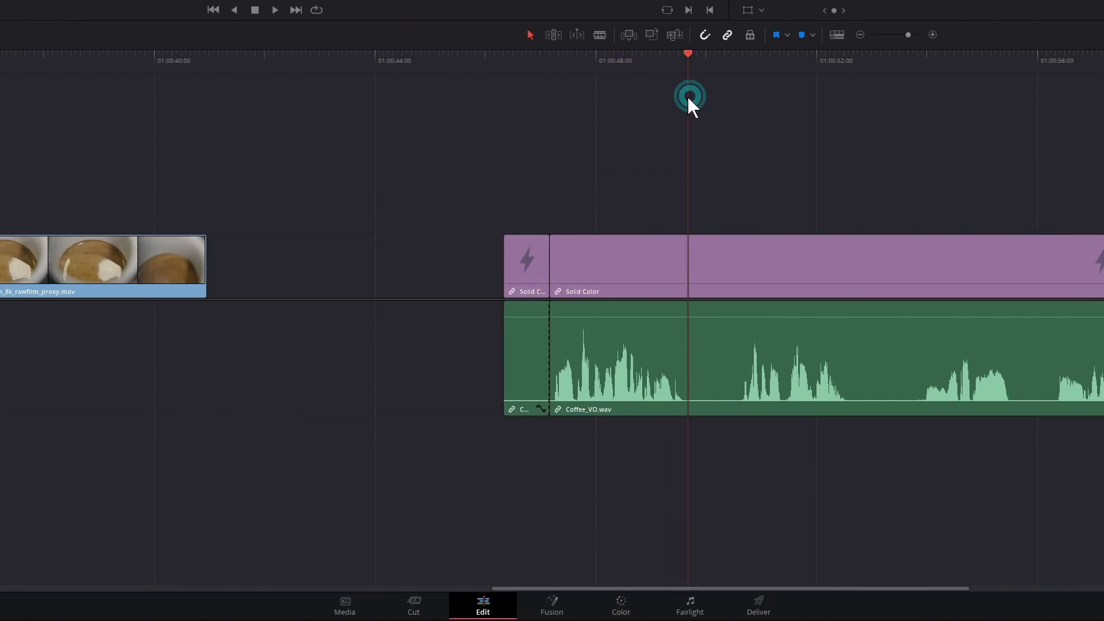
key("ctrl+b")
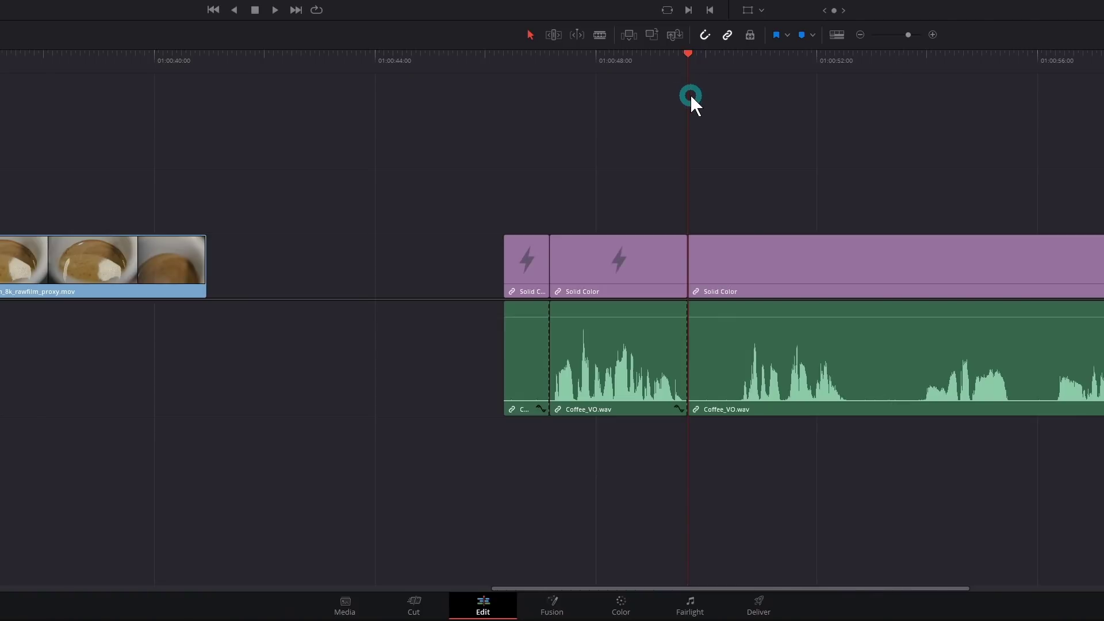
left_click_drag(690, 94, 738, 74)
left_click(786, 228)
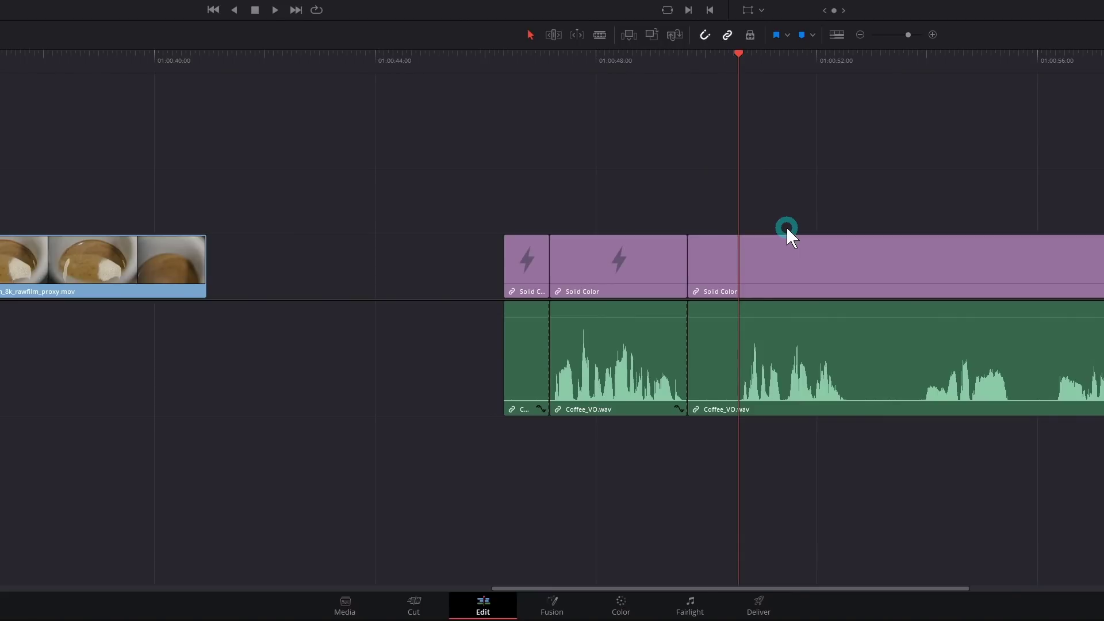
key("ctrl+shift+[")
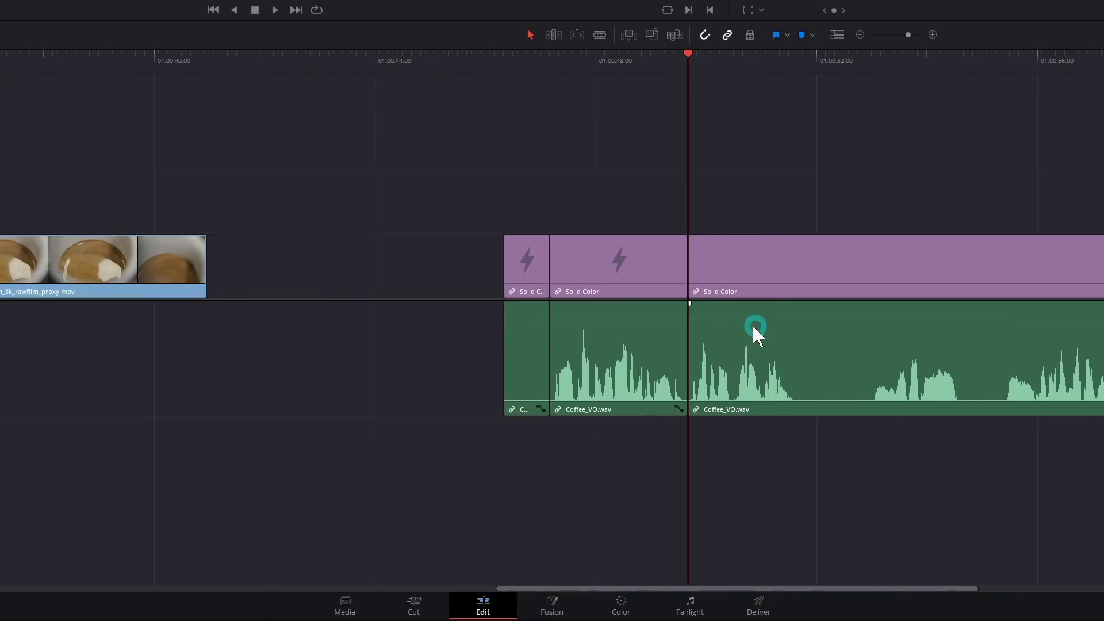
Step: Split the linked clips after the second phrase and ripple-trim the silence before the third phrase
left_click(722, 64)
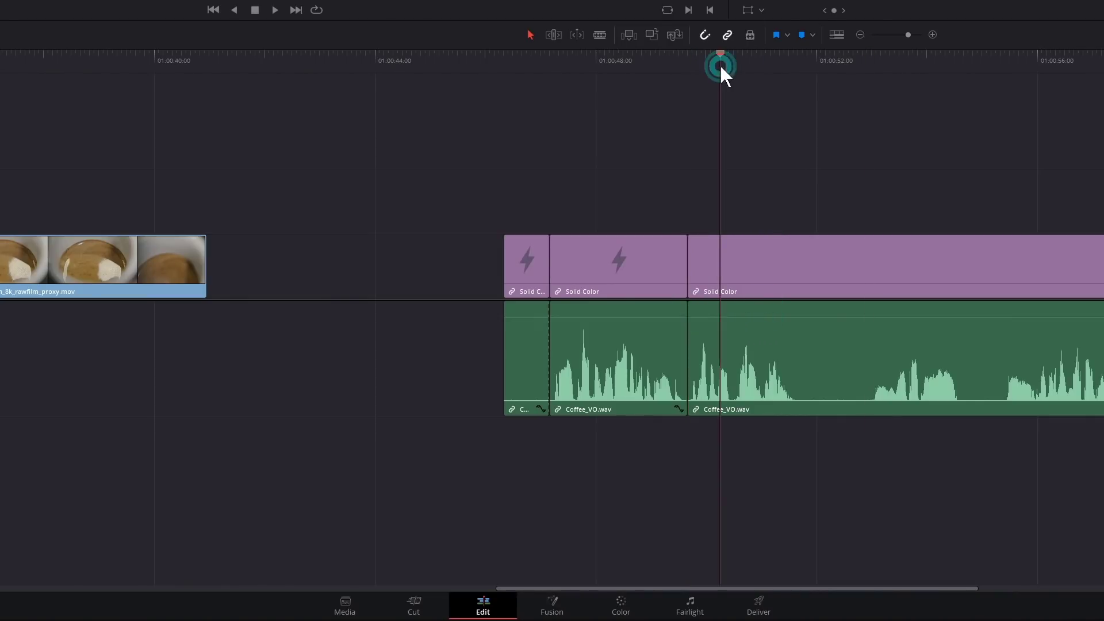
key("space")
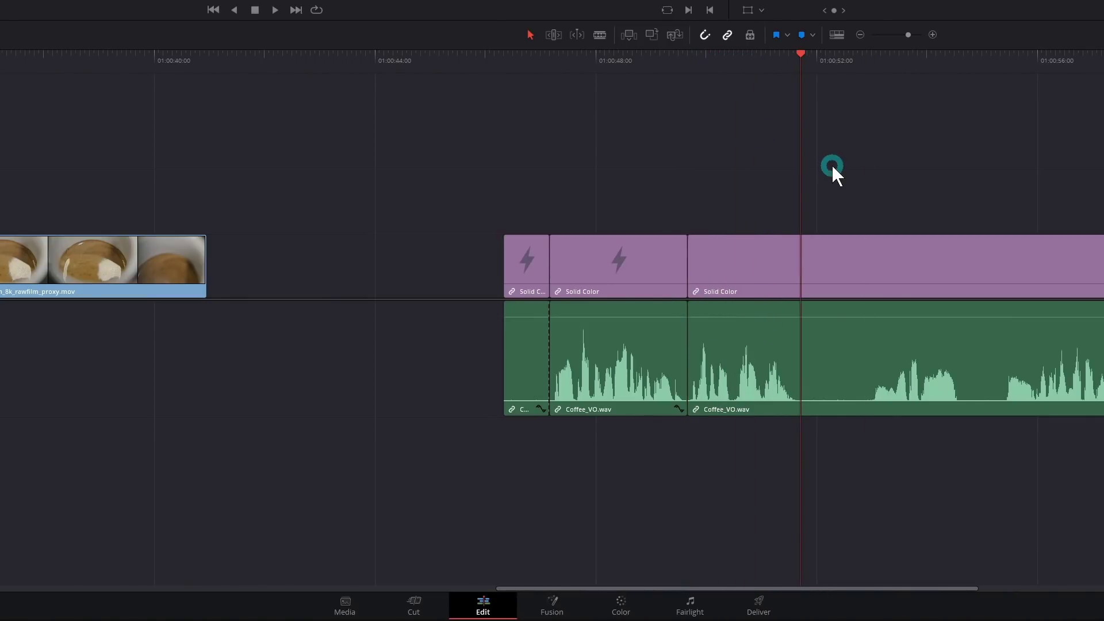
key("ctrl+b")
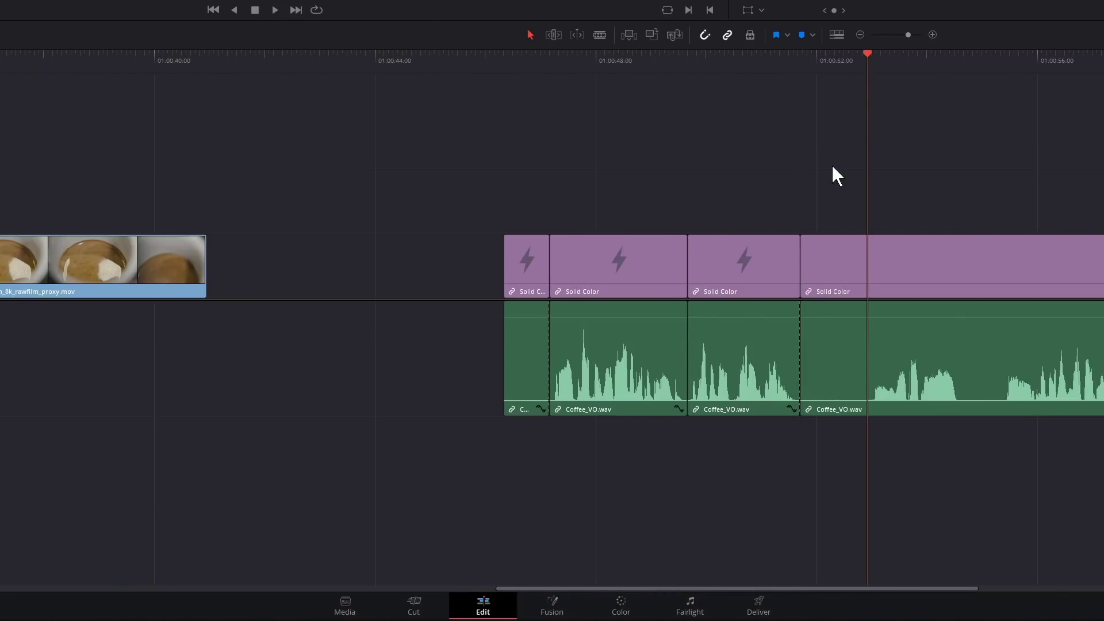
key("Up")
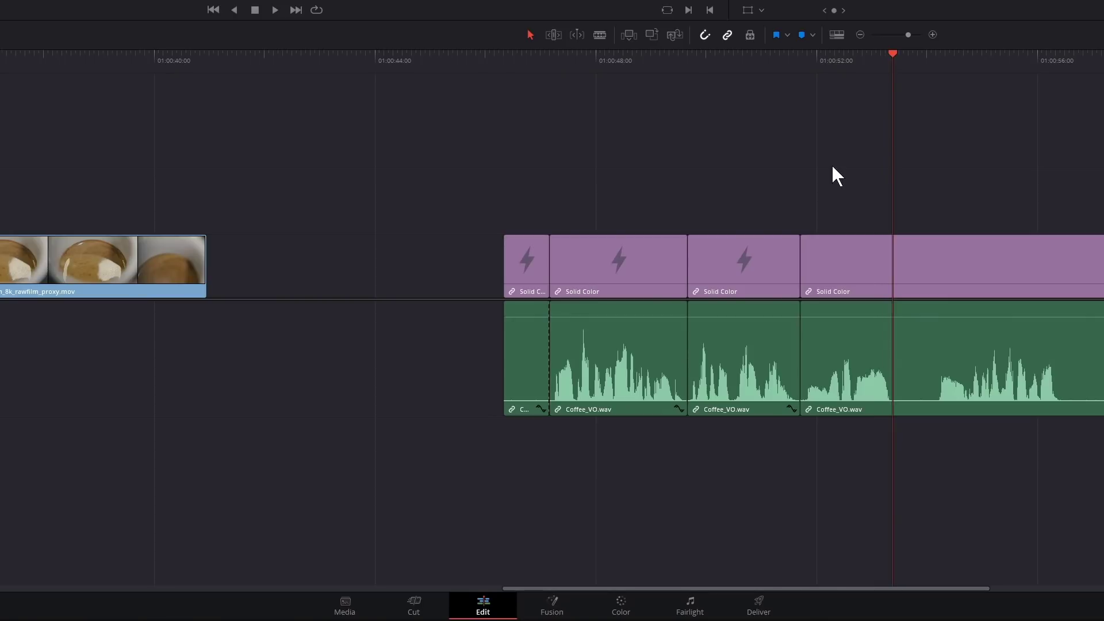
Step: Split the remaining voice-over phrases into separate linked clips and ripple-trim the silences between them
key("ctrl+b")
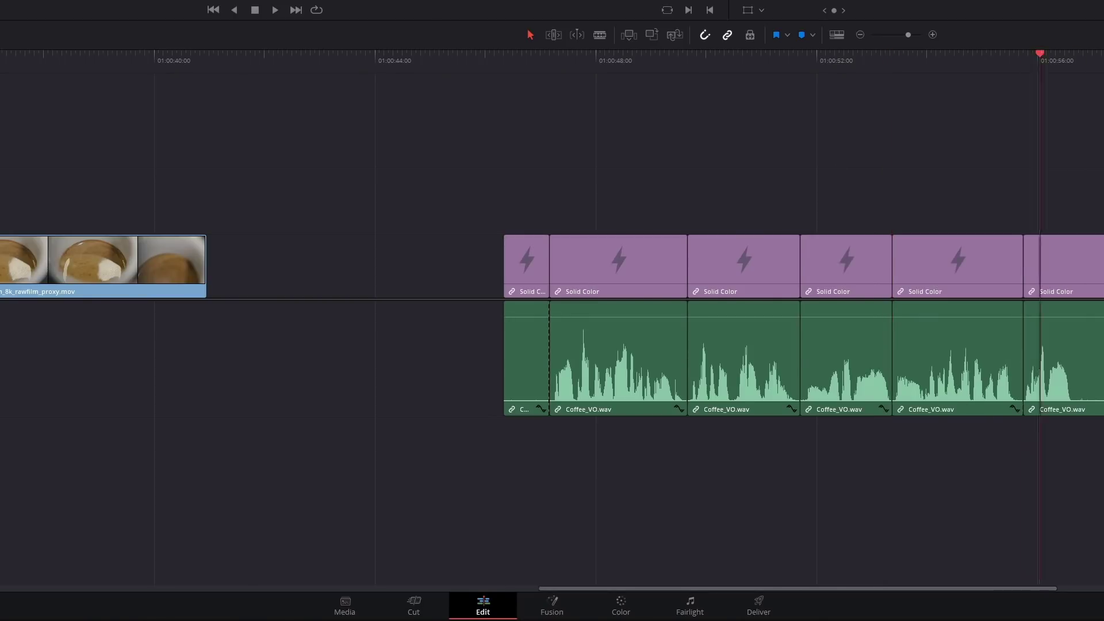
key("ctrl+b")
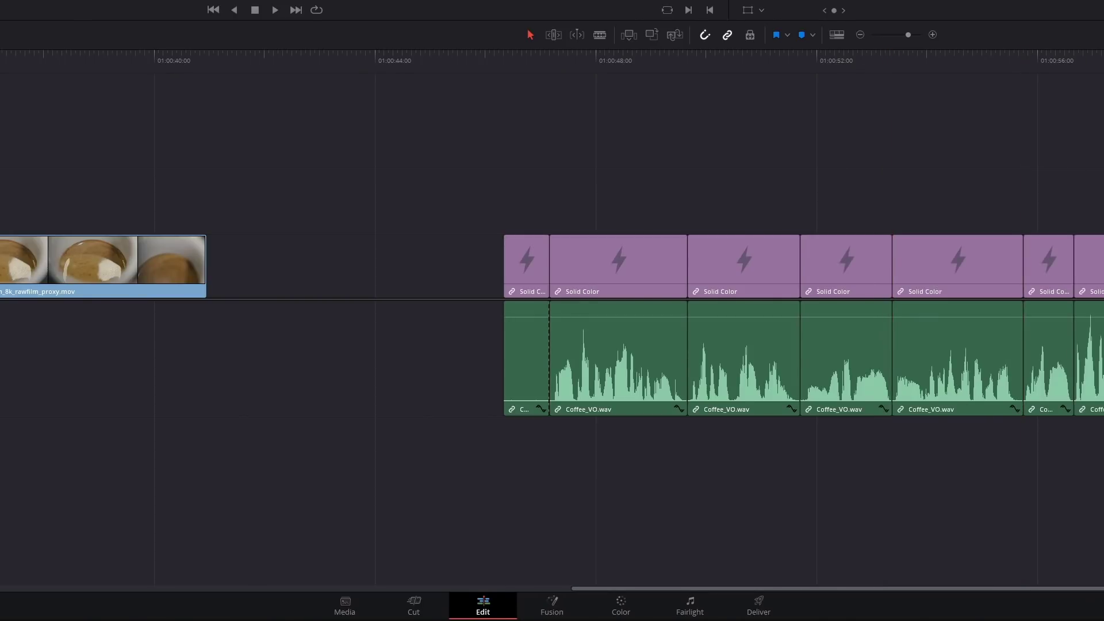
left_click(318, 168)
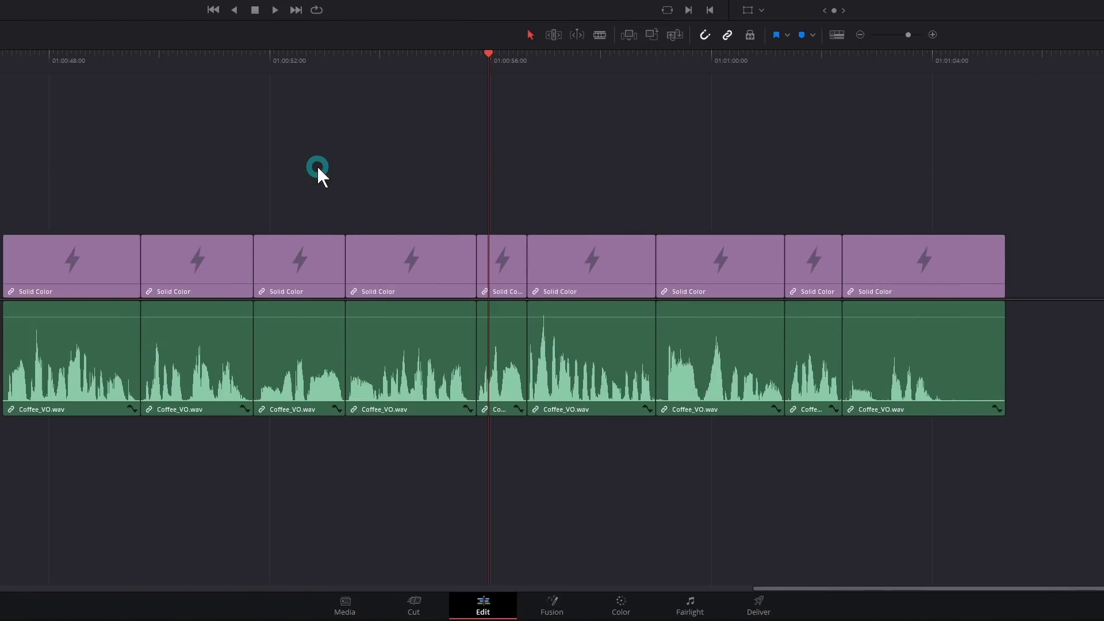
Step: Move the barista and coffee cup clips up one track, and place the linked voice-over segments beneath the start of the coffee cup clip
key("ctrl+a")
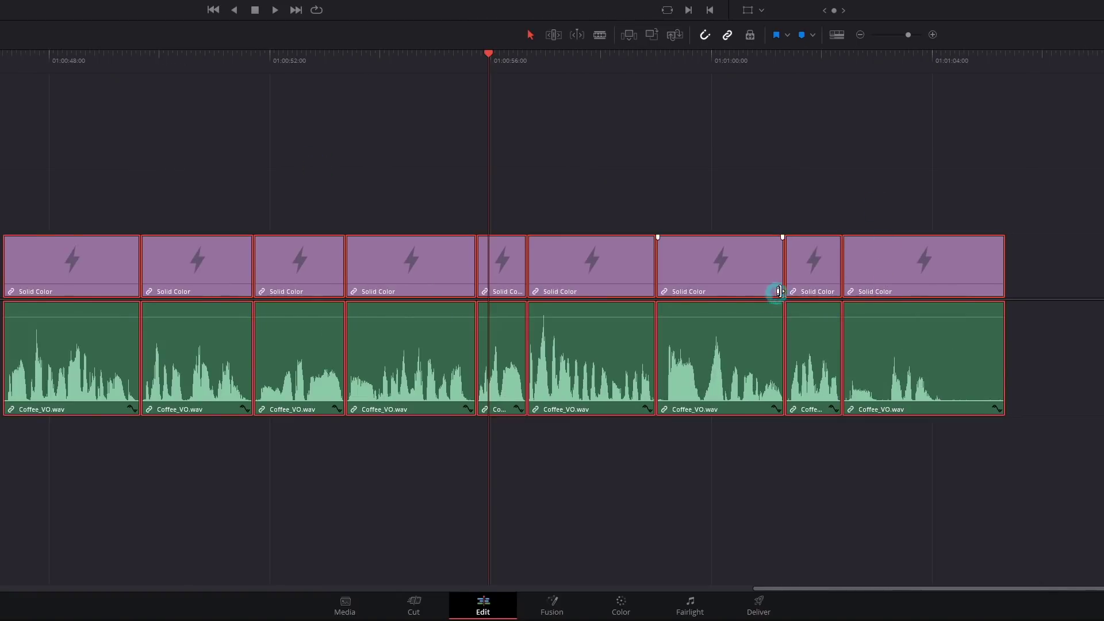
left_click(860, 34)
scroll(624, 241, "down", 1)
left_click_drag(355, 364, 0, 167)
left_click_drag(199, 270, 185, 235)
left_click_drag(761, 264, 212, 264)
left_click(408, 410)
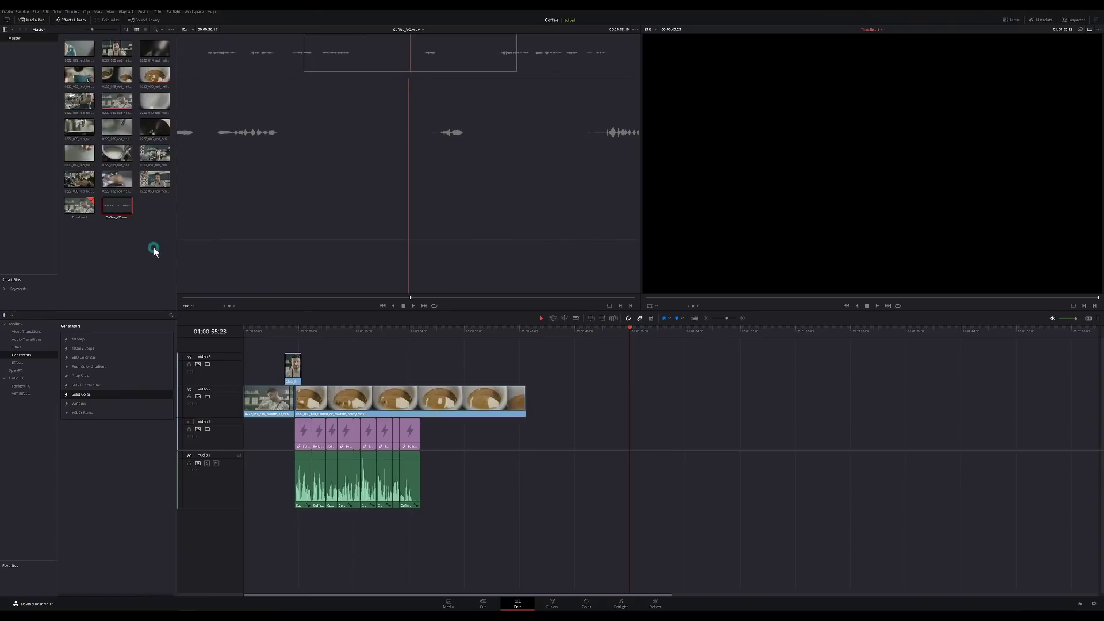
Step: Place the Lo Fi Hip Hop Beat music on a second audio track below the voice-over, starting at the beginning of the timeline
left_click_drag(117, 205, 245, 520)
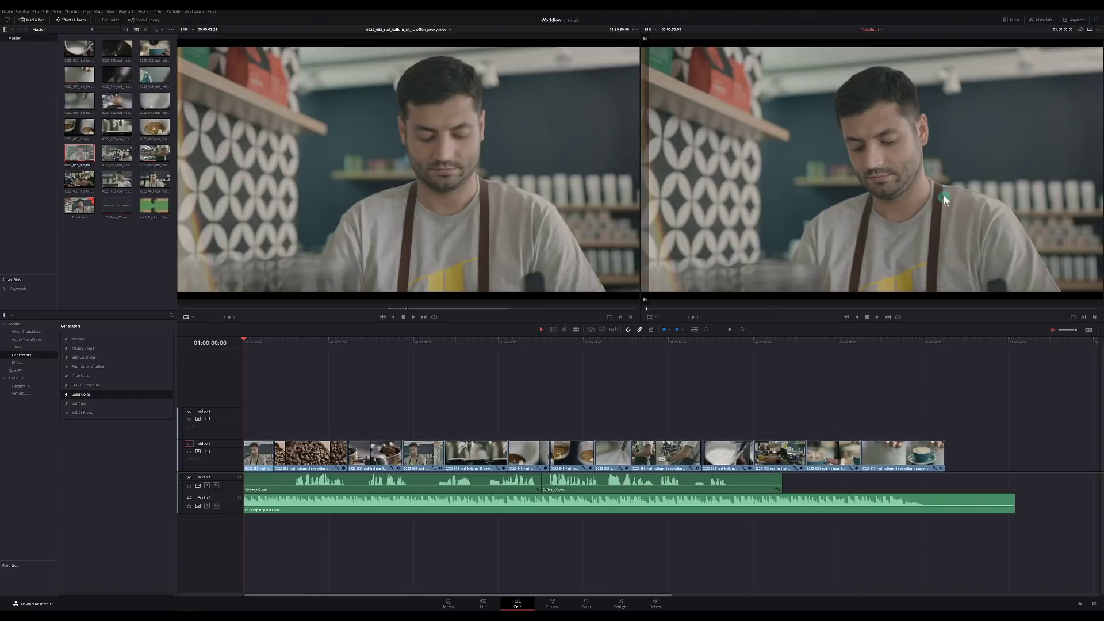
Step: Place a Text title on the Video 2 track at the start of the timeline, above the first barista clip
key("space")
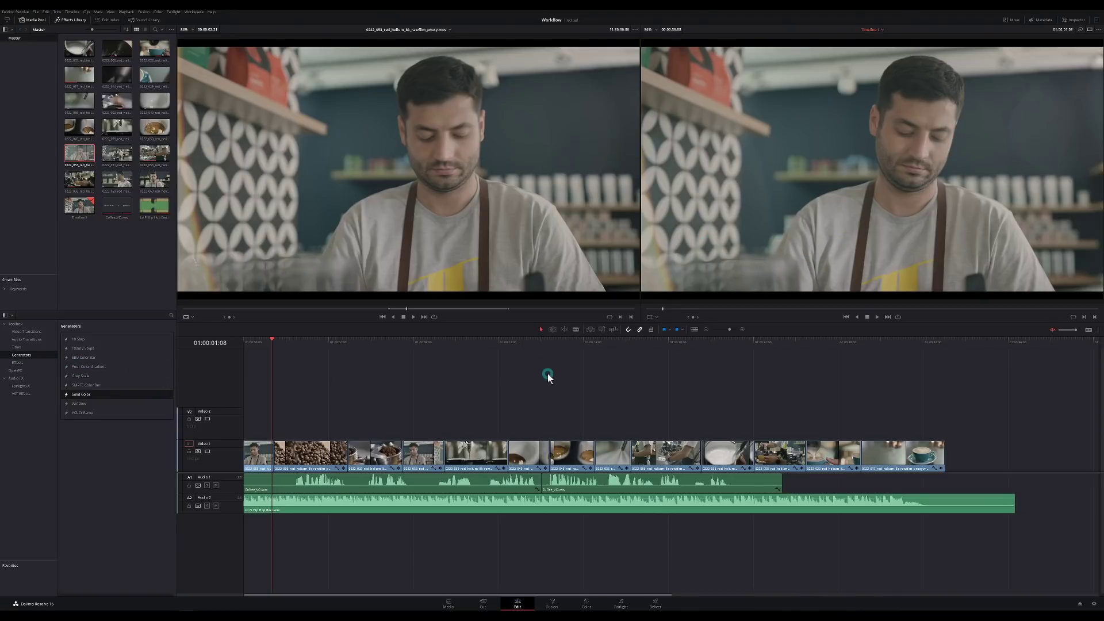
left_click(28, 346)
left_click_drag(90, 377, 108, 379)
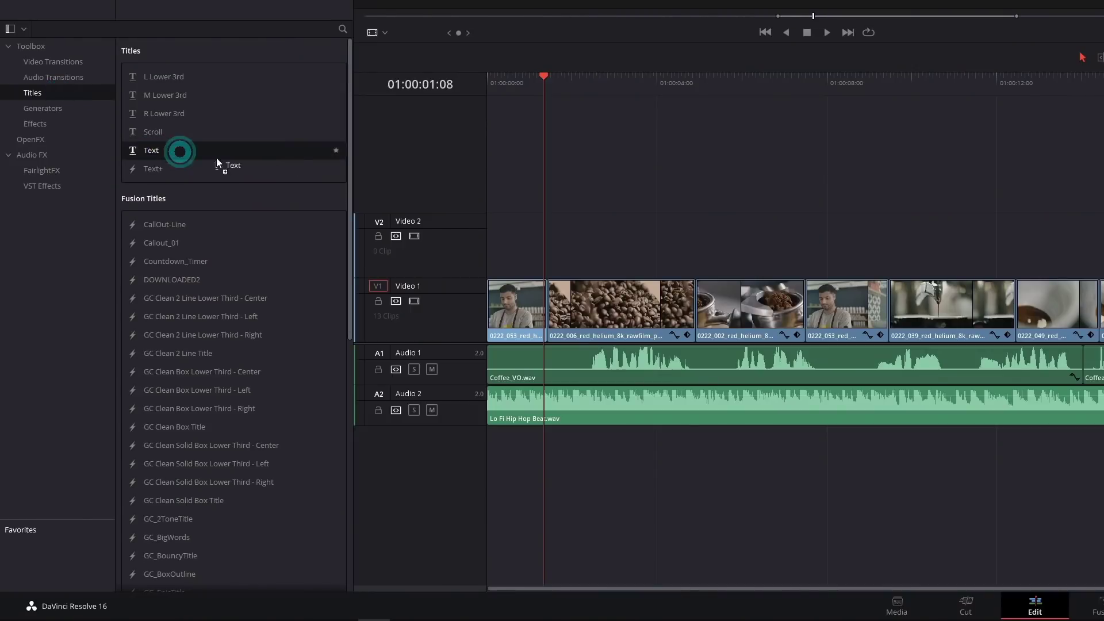
left_click_drag(216, 157, 484, 240)
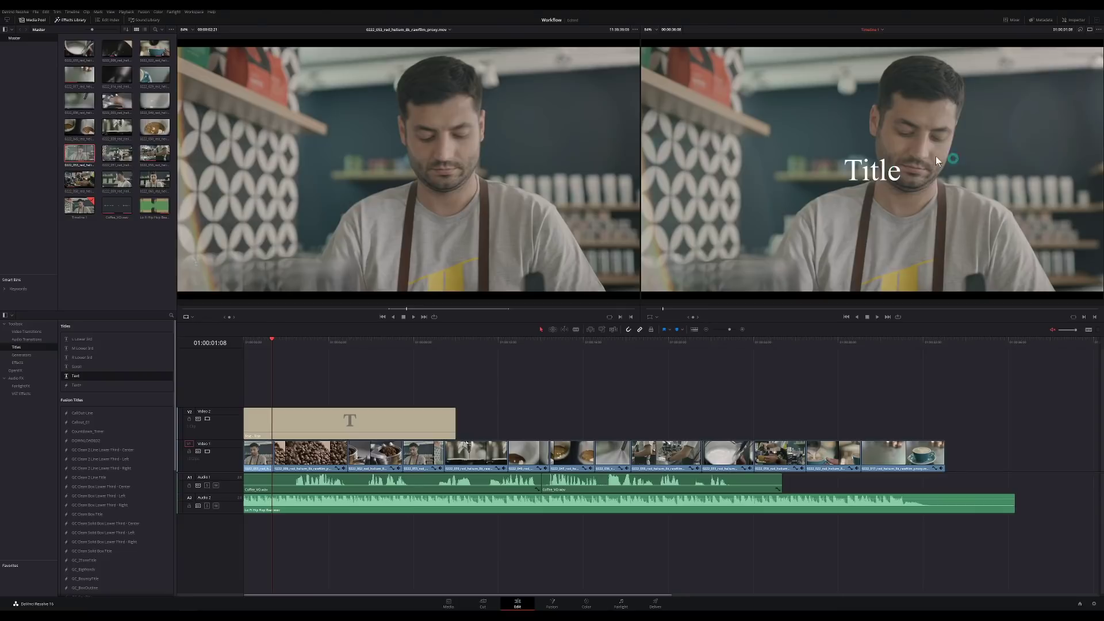
left_click(439, 416)
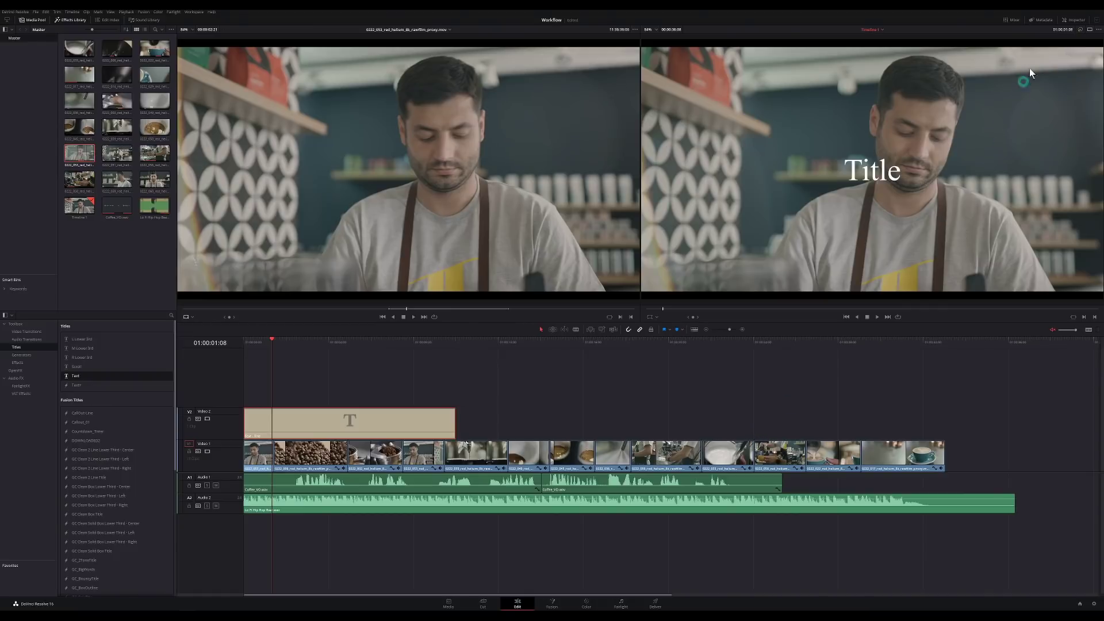
Step: Set the title to COFFEE SHOP in the Rockwild font, shift it left, trim it to the first clip's end, and play it back
left_click(1070, 22)
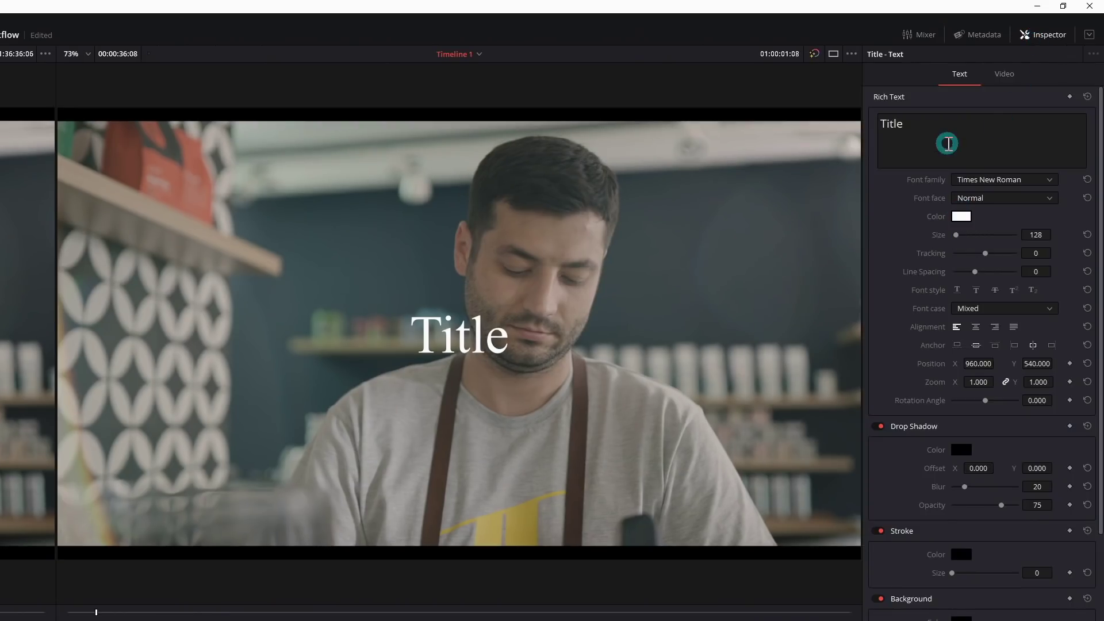
left_click(934, 122)
double_click(933, 122)
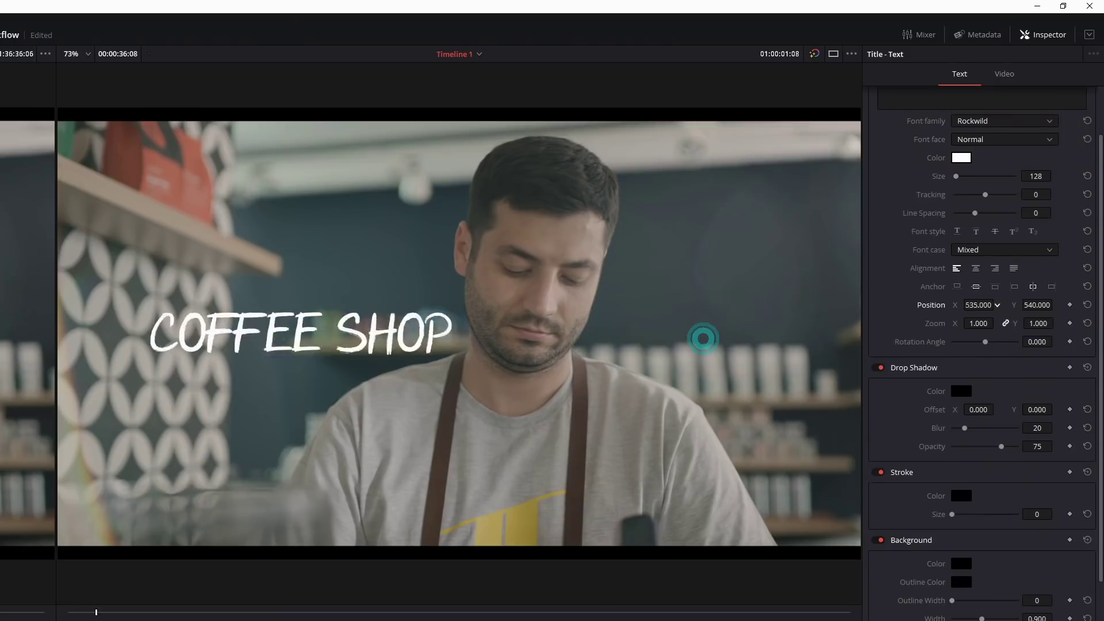
left_click_drag(703, 338, 487, 448)
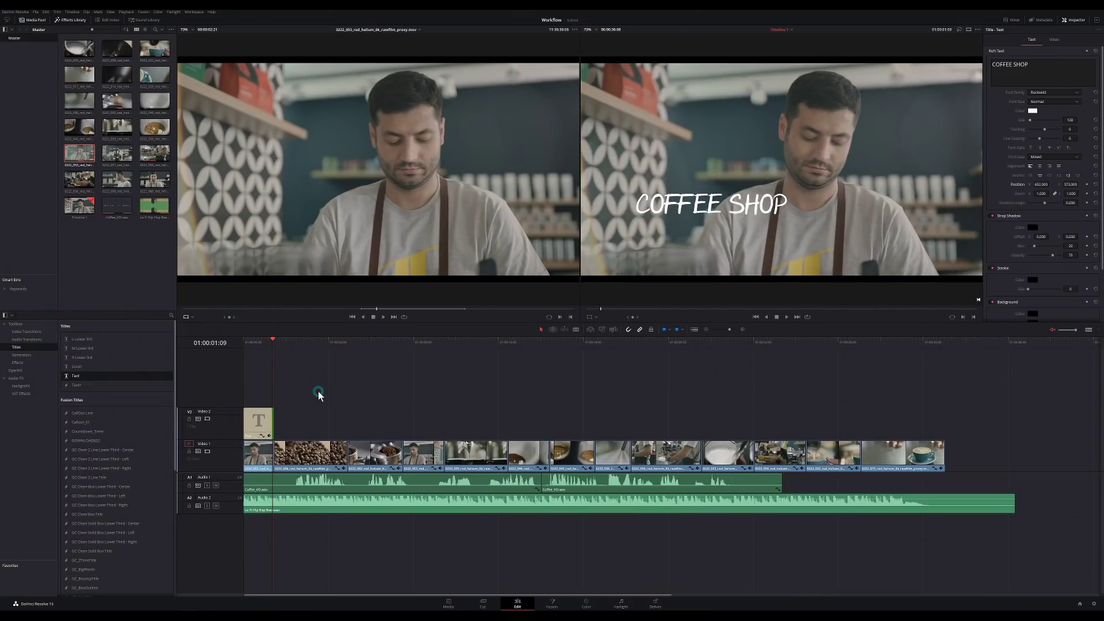
left_click_drag(263, 343, 244, 343)
key("space")
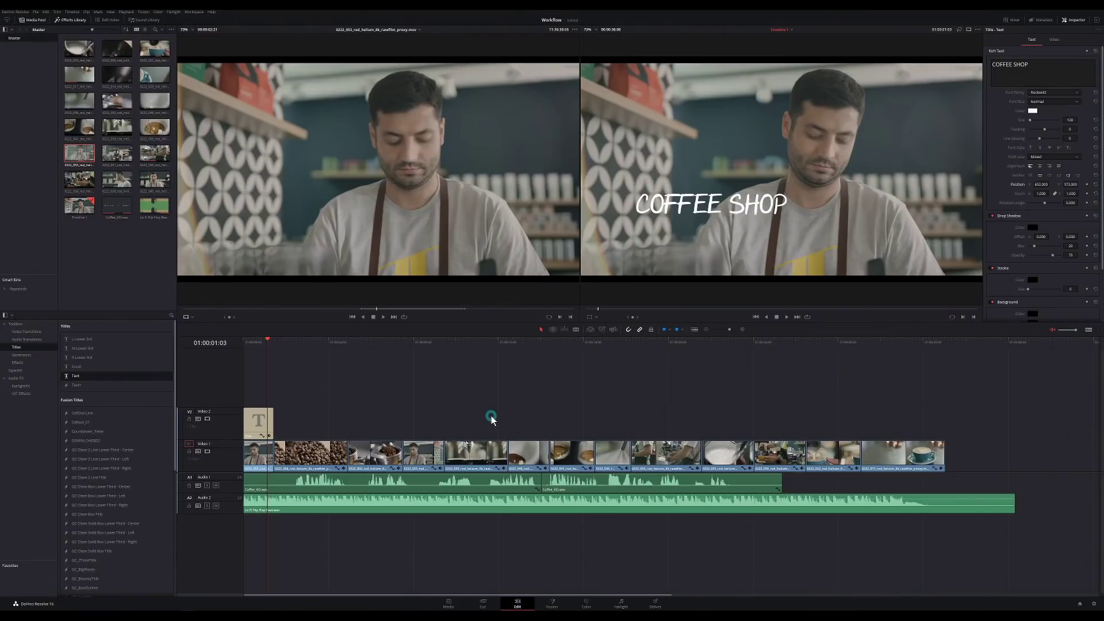
Step: Delete the text title from Video 2 and open the first barista clip on the Fusion page
left_click(259, 423)
key("Delete")
left_click(274, 456)
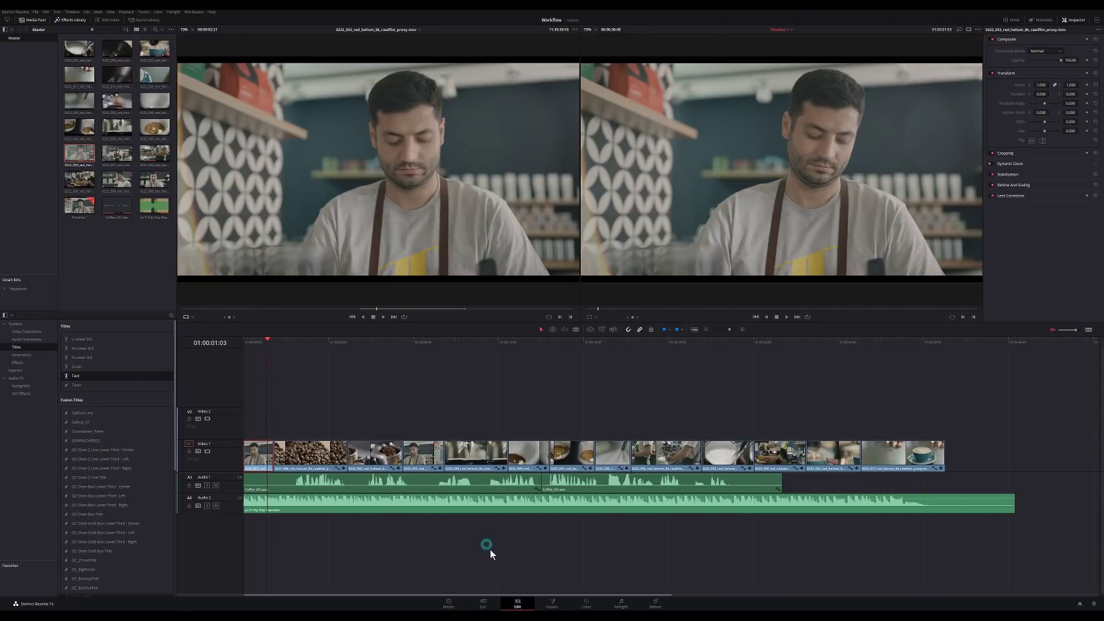
left_click(547, 602)
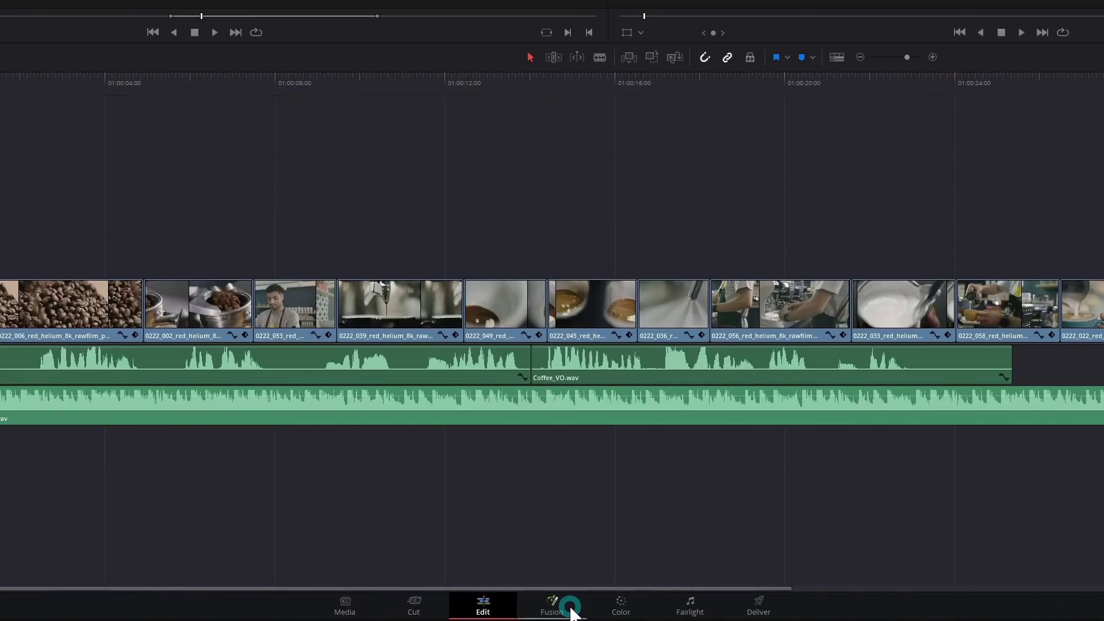
left_click(569, 608)
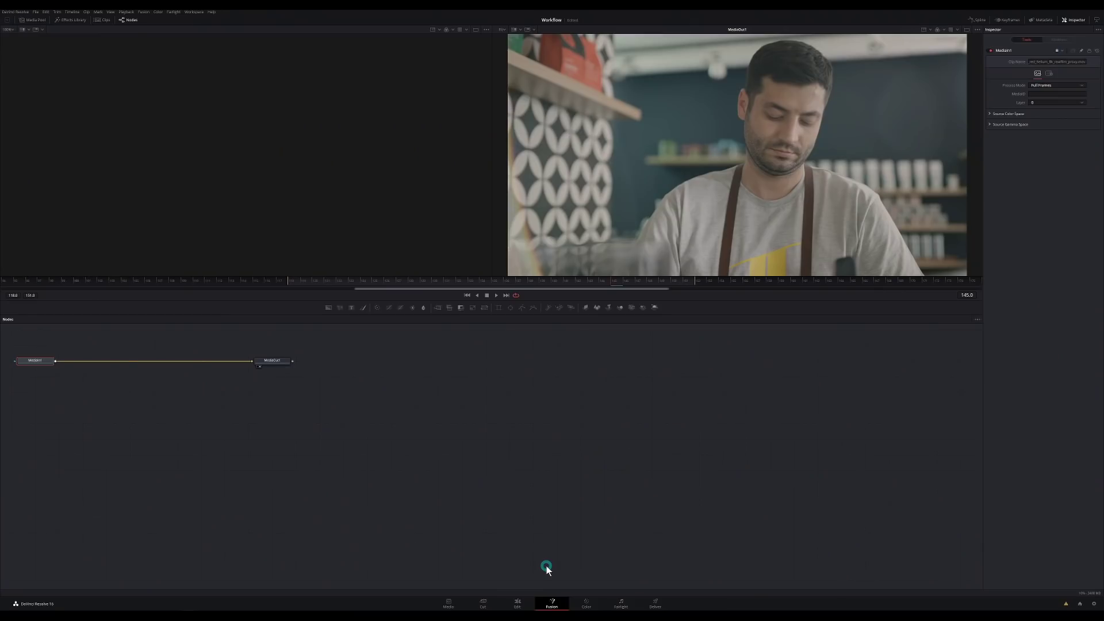
Step: Examine the MediaIn1 and MediaOut1 nodes and their settings in the clip's composition
left_click(687, 457)
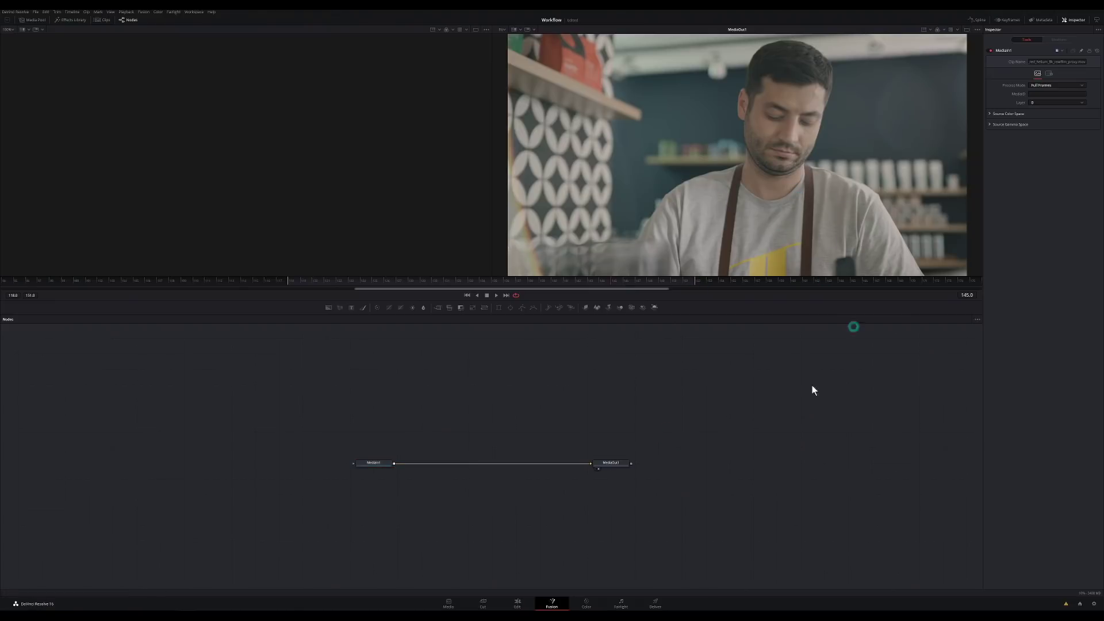
left_click(333, 444)
left_click_drag(333, 445, 654, 503)
left_click(425, 432)
left_click(373, 464)
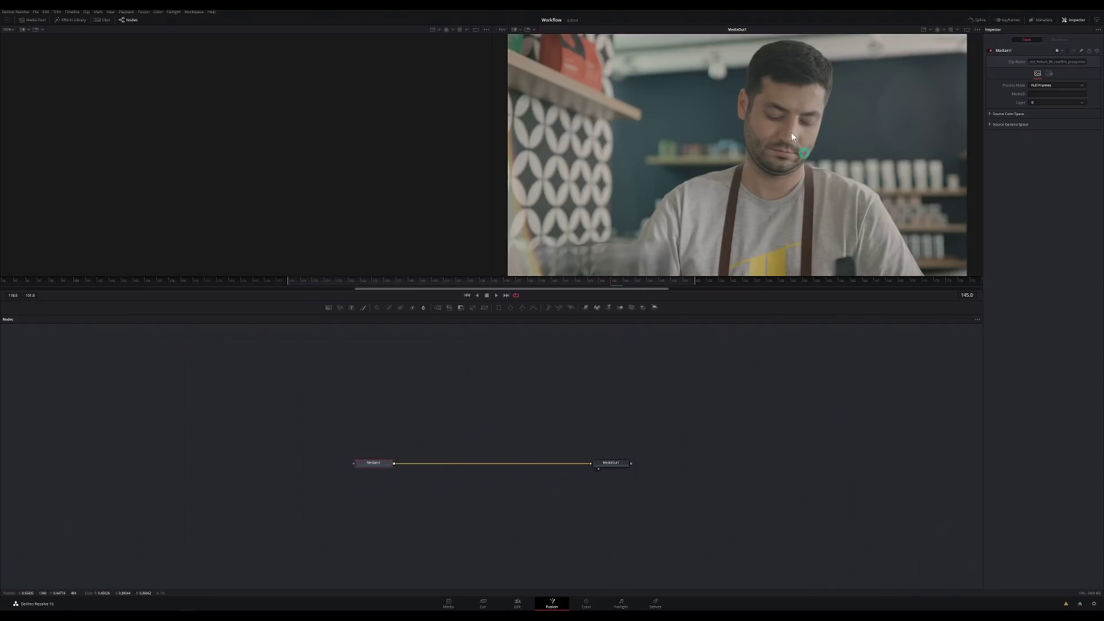
left_click(610, 463)
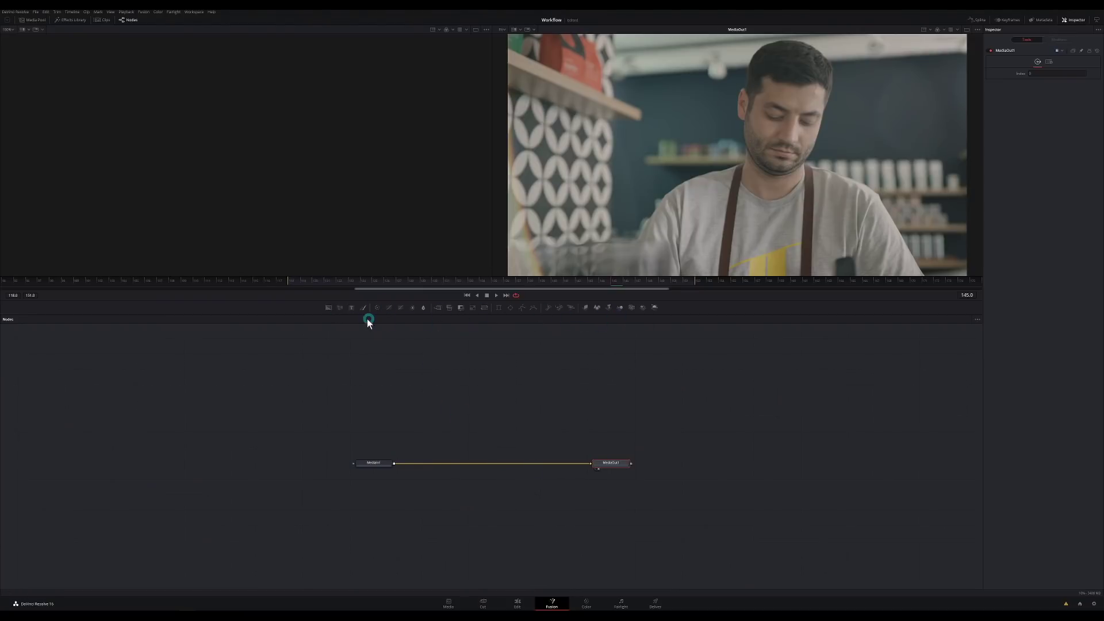
Step: Merge a Text node over MediaIn1 reading COFFEE SHOP, using the NOVA Regular font at size 0.1339
left_click_drag(352, 307, 396, 463)
left_click(425, 422)
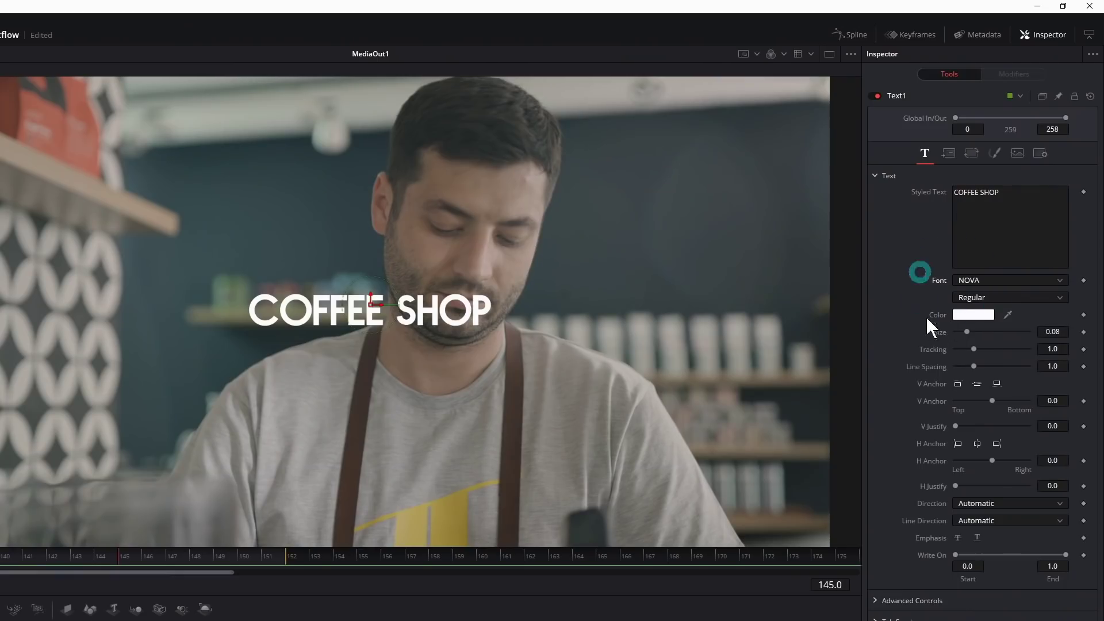
left_click_drag(967, 334, 971, 333)
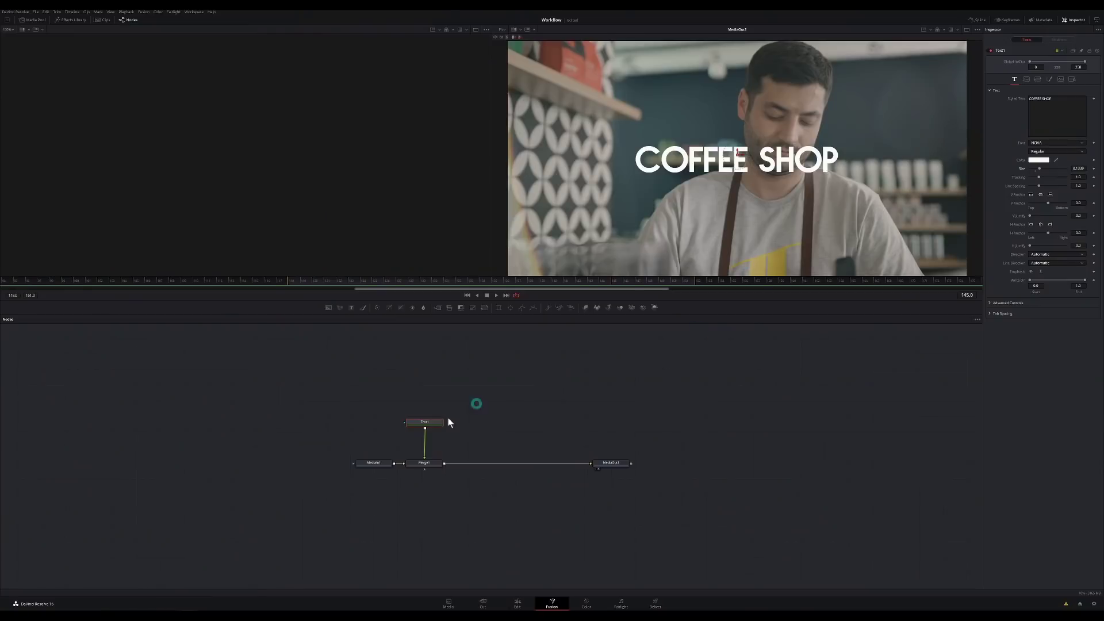
Step: Add a Tracker node from the Tracking tools below the Merge node and feed it from MediaIn1
left_click_drag(374, 464, 306, 464)
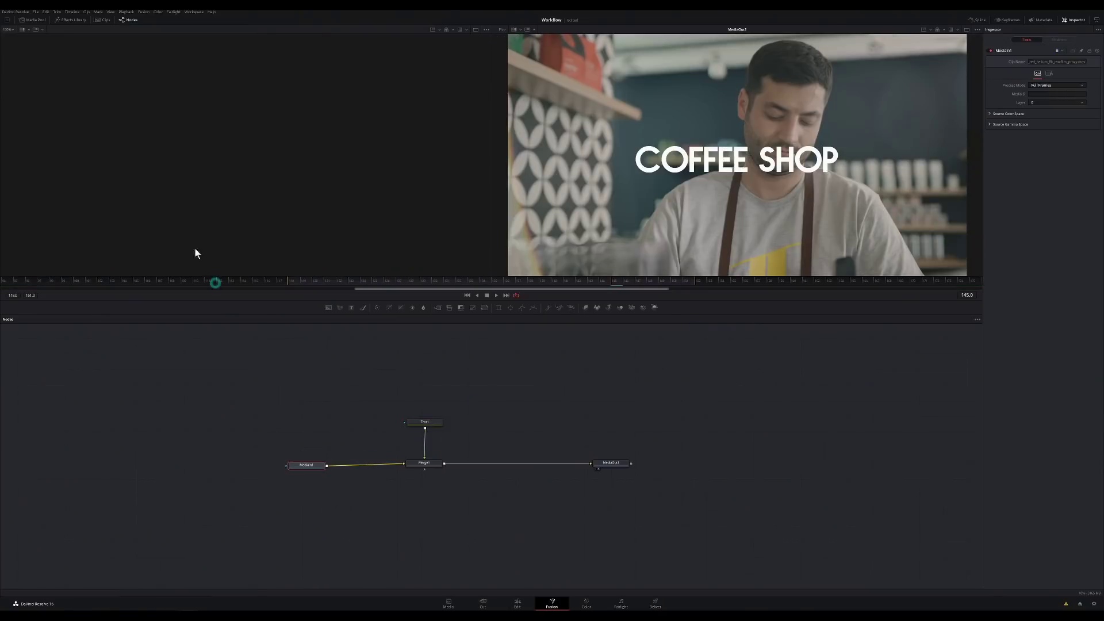
left_click(72, 19)
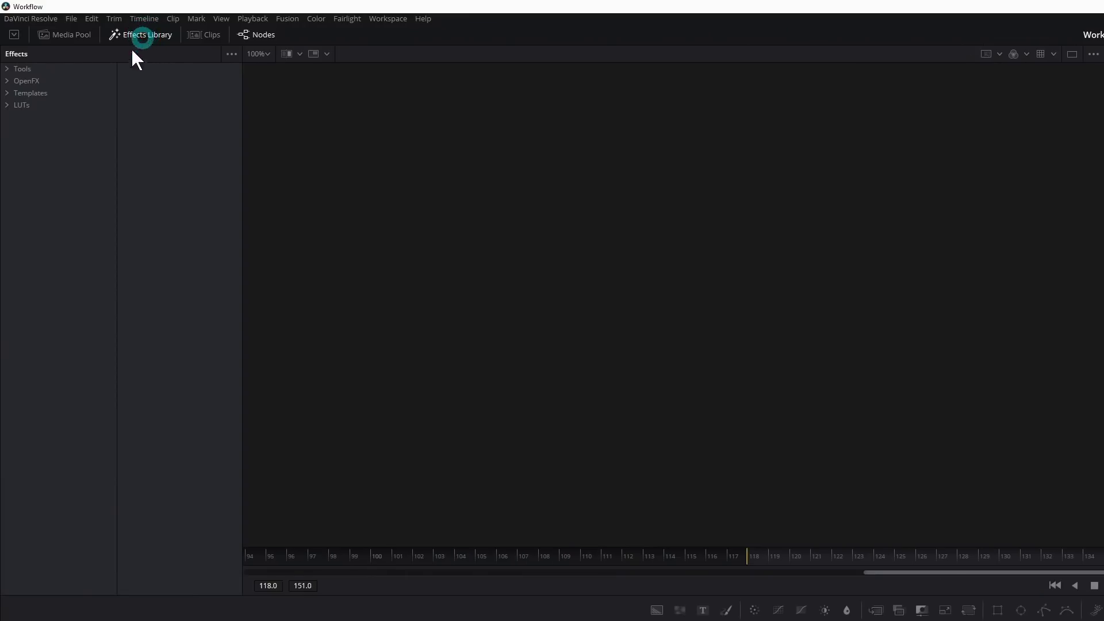
left_click(23, 69)
left_click(38, 334)
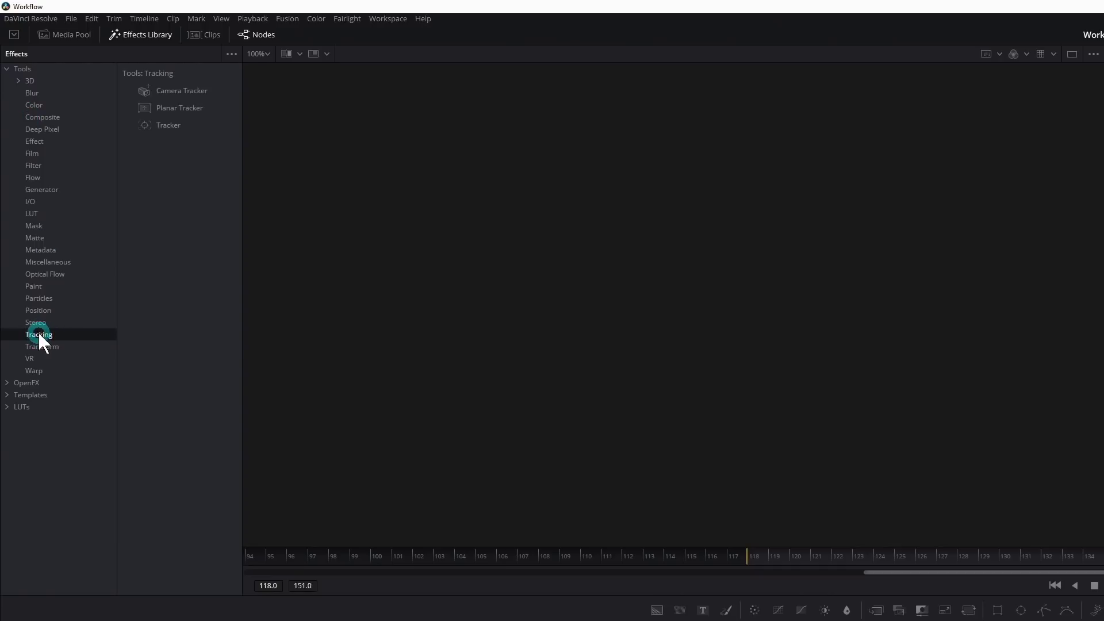
left_click_drag(167, 129, 743, 620)
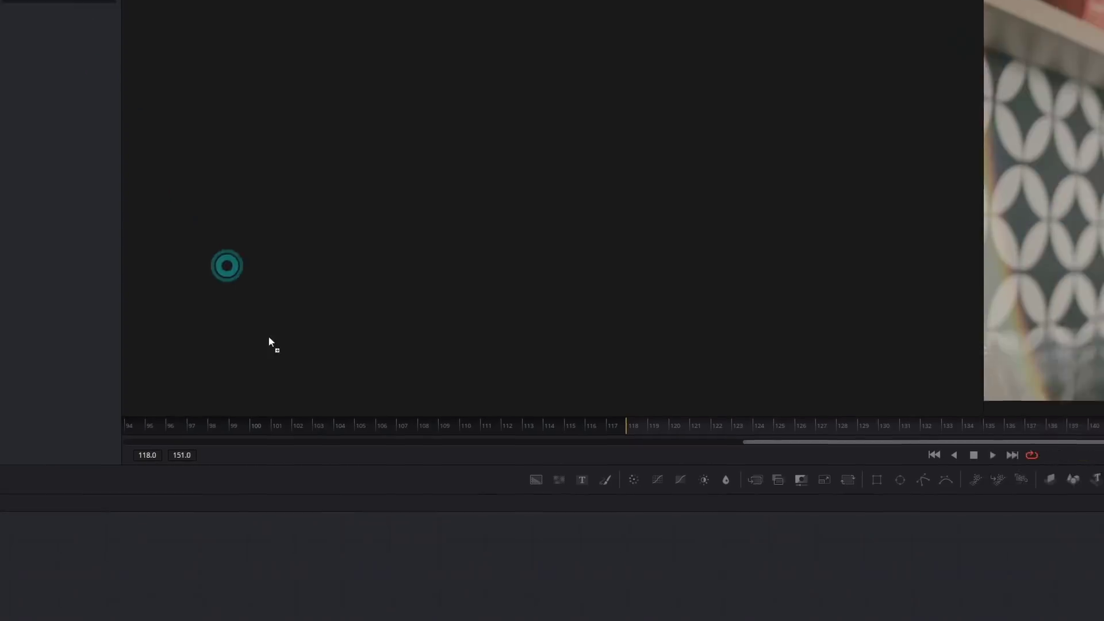
left_click_drag(191, 263, 355, 421)
left_click_drag(101, 330, 298, 401)
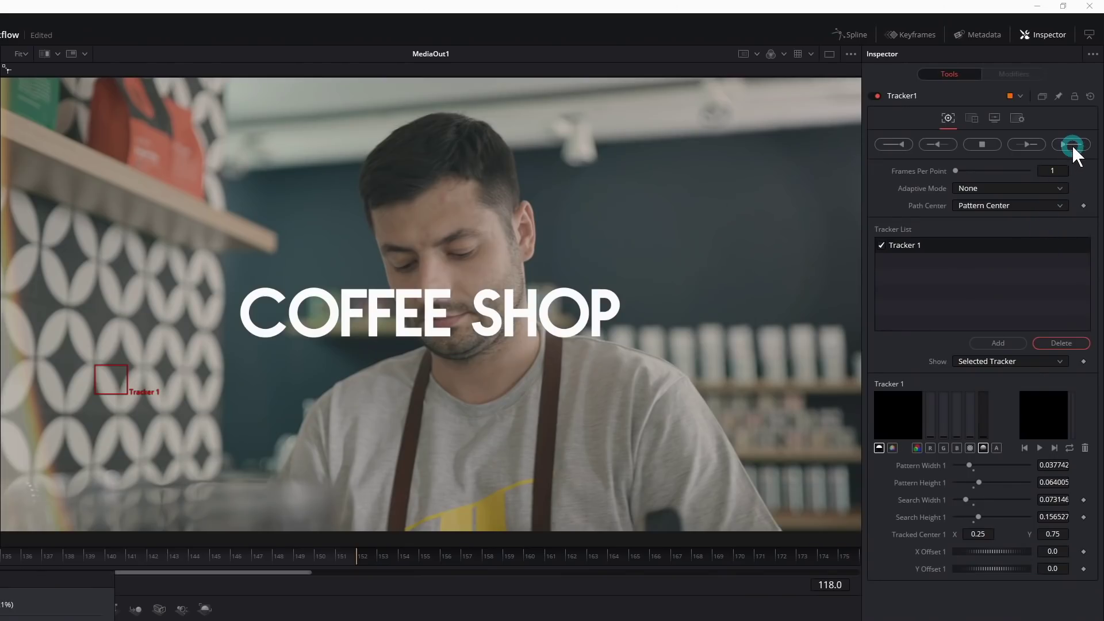
Step: Track the wall tile pattern forward through the clip and connect the Tracker output to MediaOut1
left_click(1073, 145)
left_click_drag(288, 561, 0, 559)
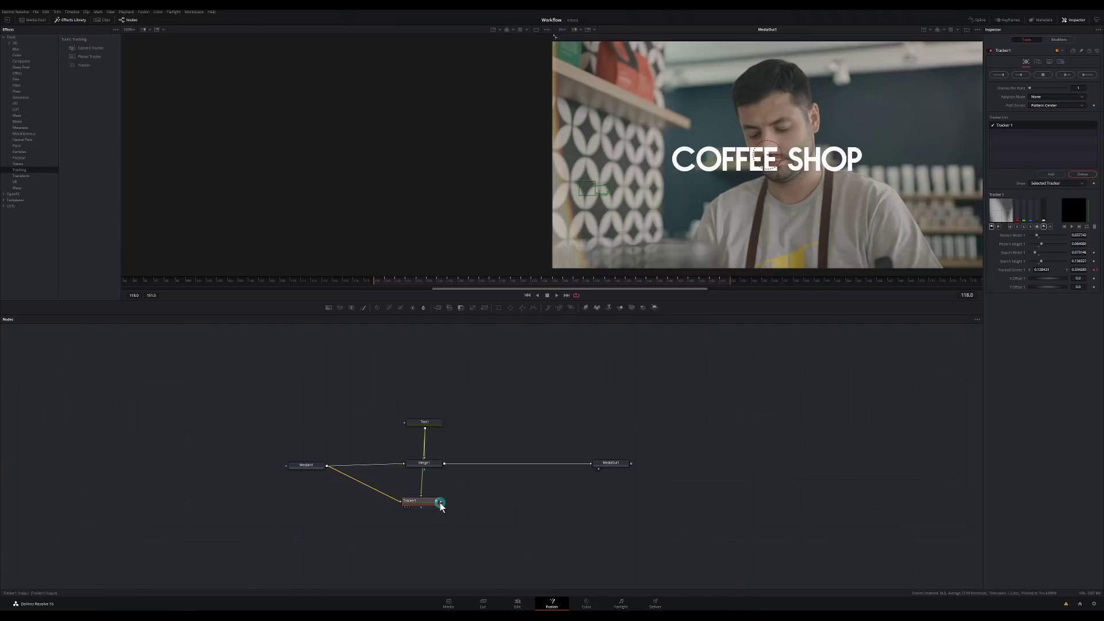
left_click_drag(440, 505, 633, 468)
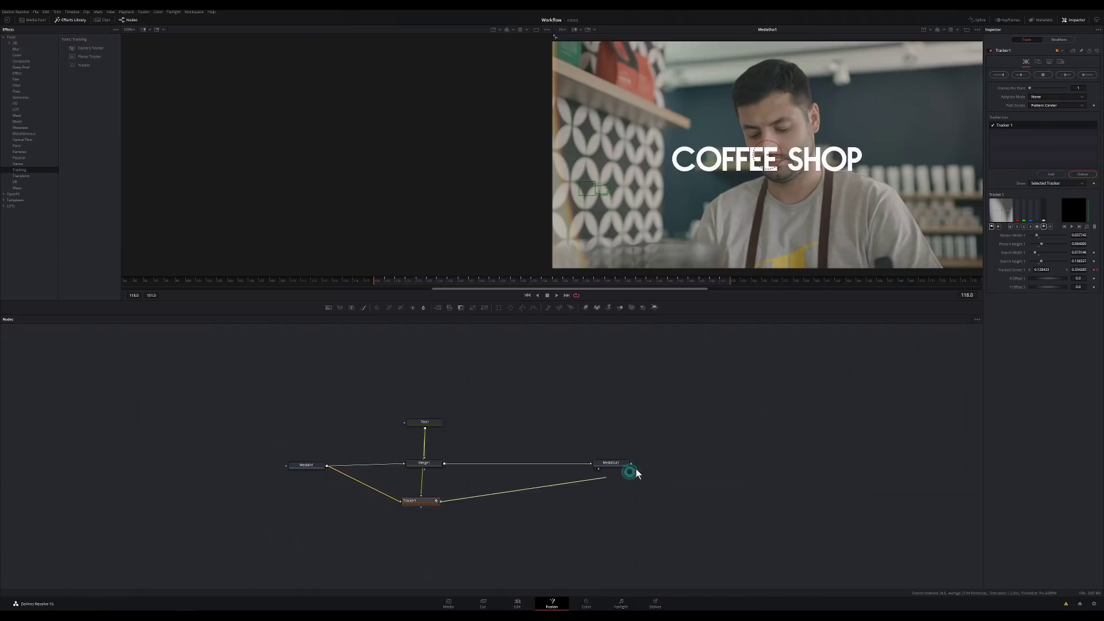
Step: Set the Tracker's operation to Match Move with FG over BG, and scrub through the clip to check the motion
left_click(1037, 61)
left_click(1041, 74)
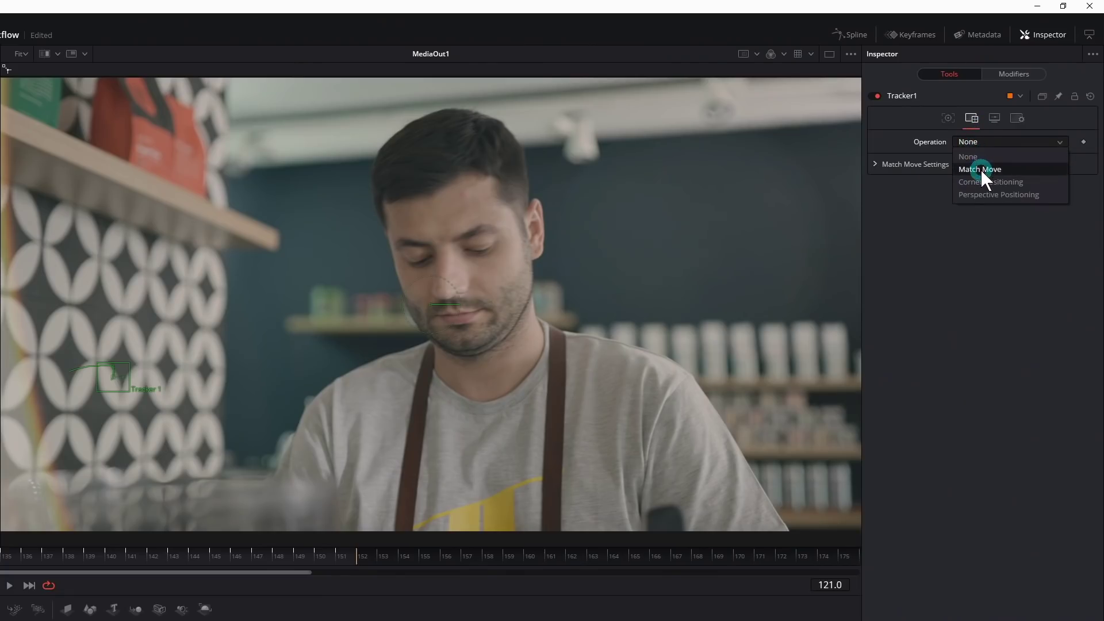
left_click(981, 169)
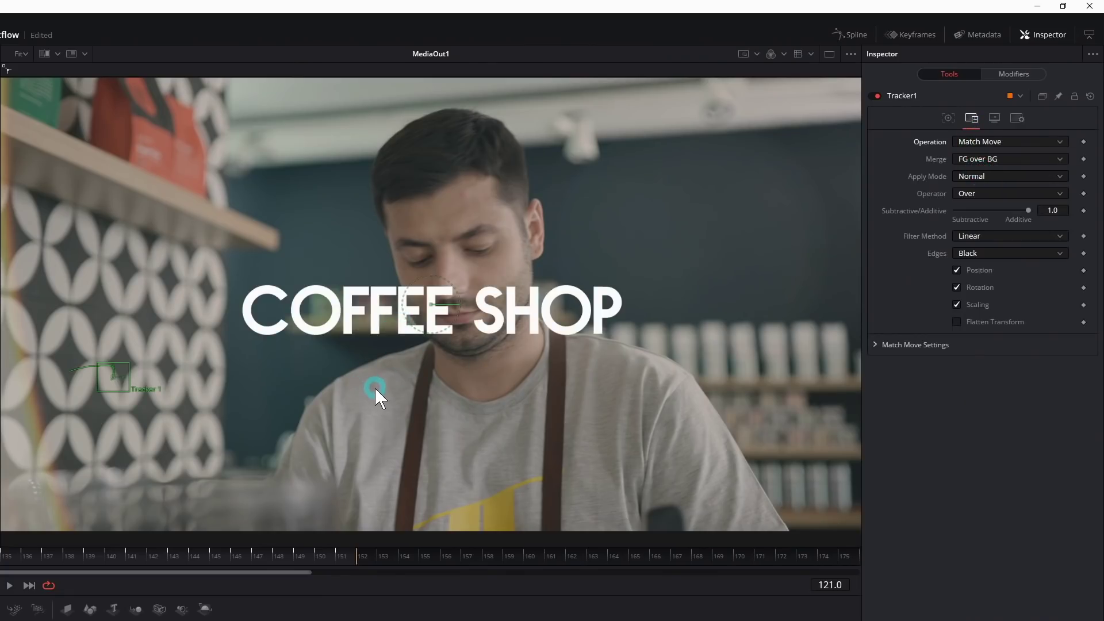
left_click(110, 555)
left_click_drag(116, 560, 3, 561)
Step: Move the COFFEE SHOP text down and left below the barista's face, and play the tracked title back on the Edit page
left_click(348, 378)
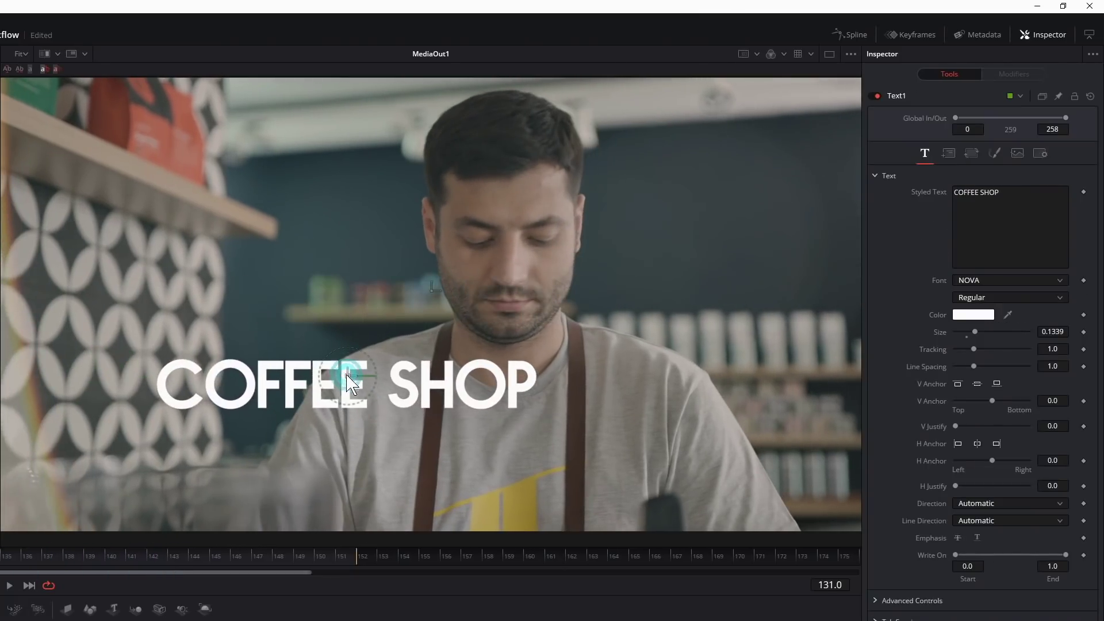
left_click_drag(114, 562, 7, 562)
left_click(249, 542)
left_click(467, 494)
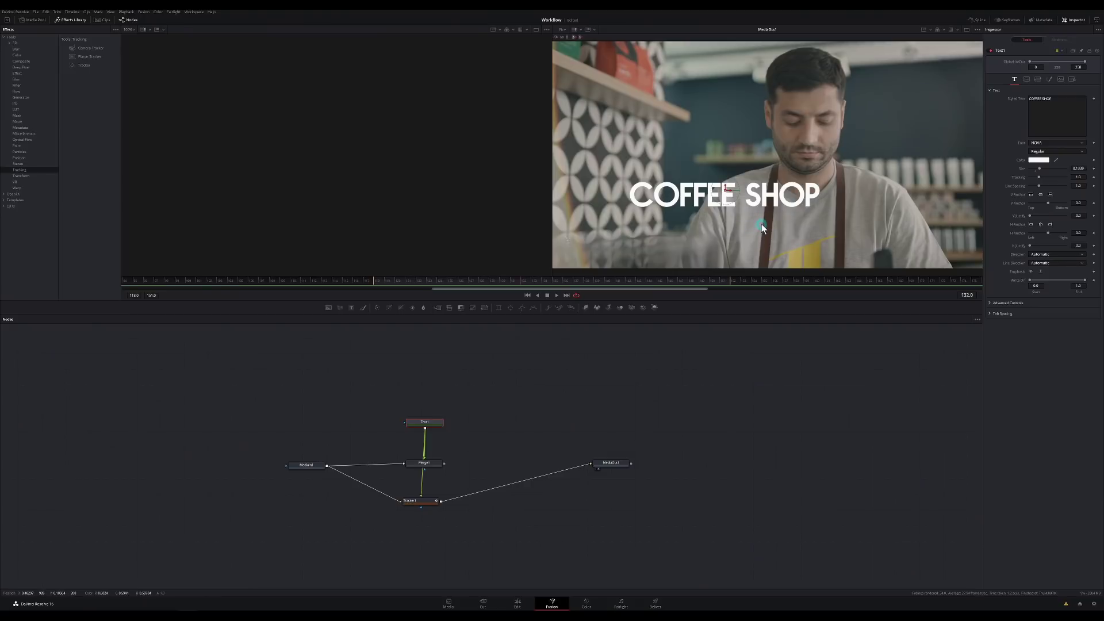
left_click(517, 603)
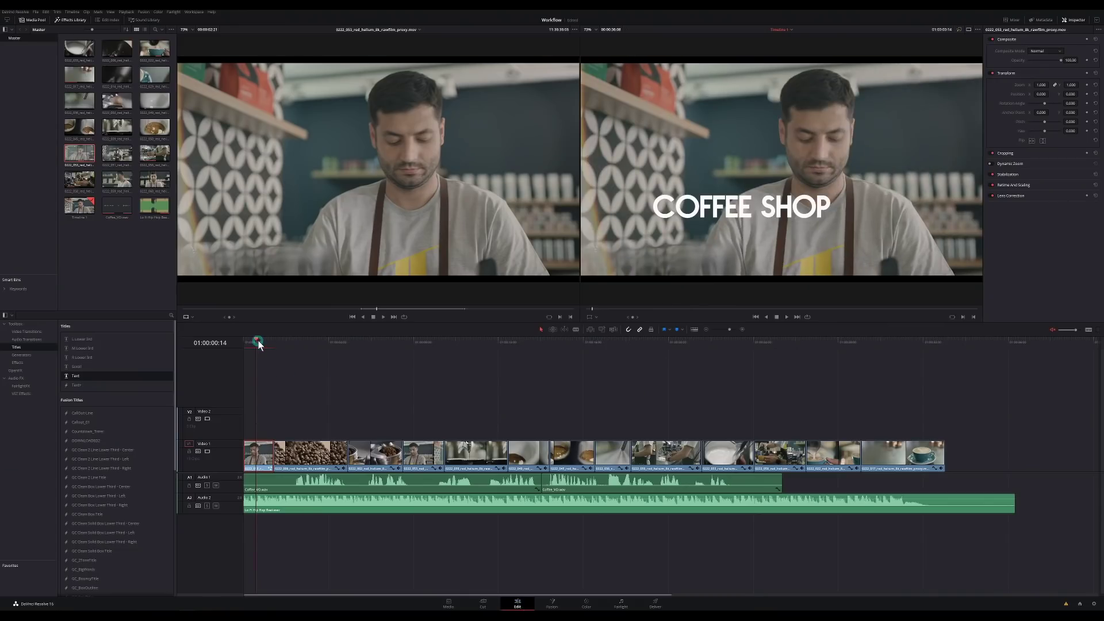
key("space")
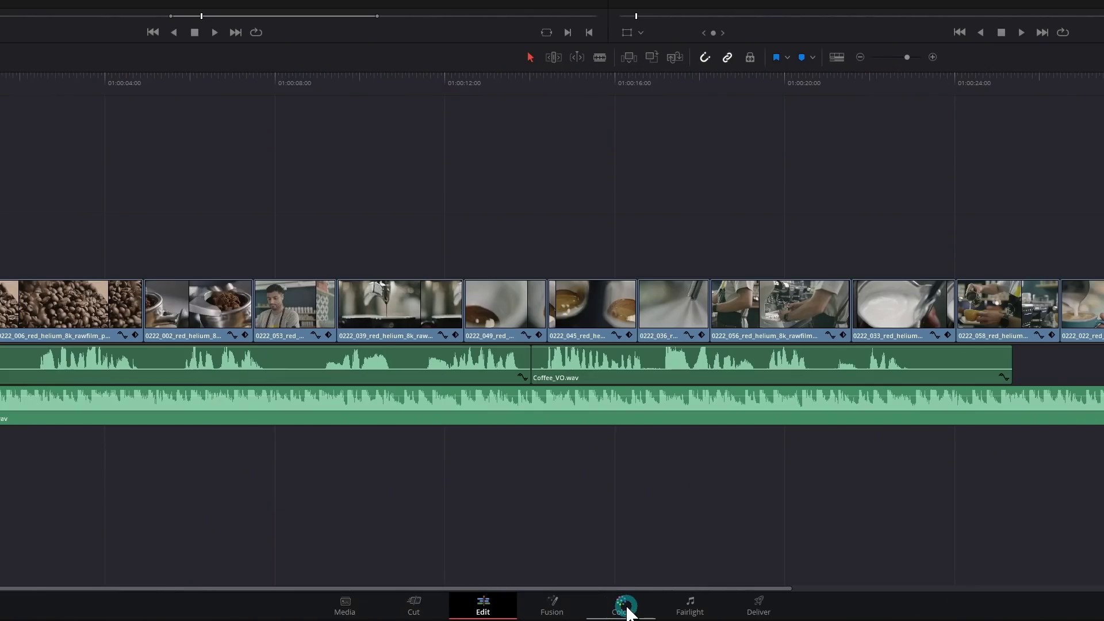
Step: Open the Color page and look through the timeline clips alongside the color wheels
left_click(625, 606)
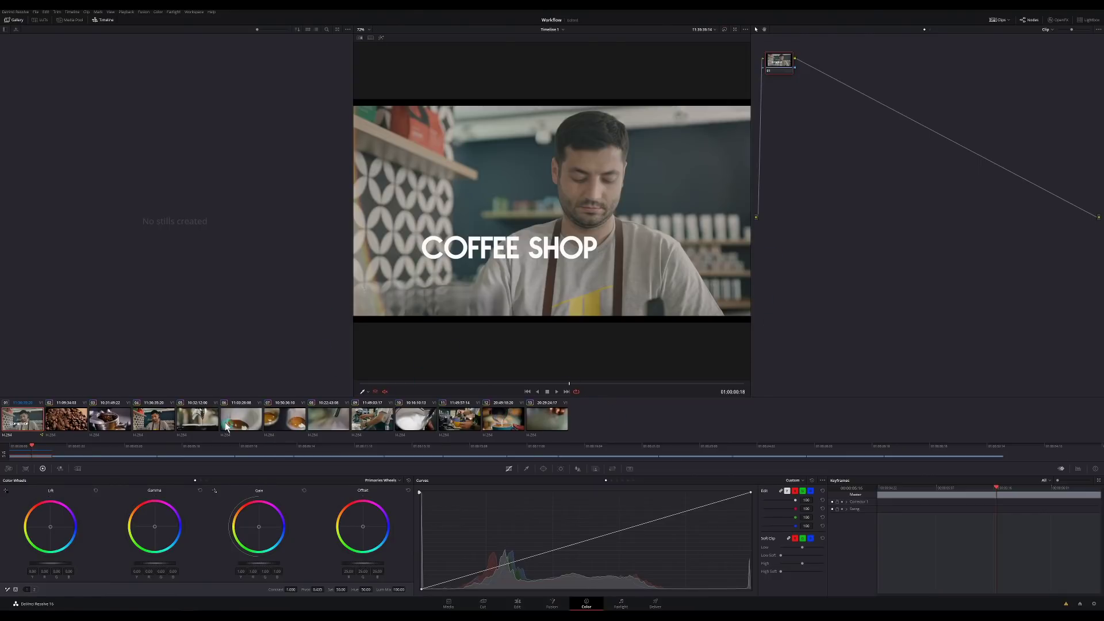
left_click(246, 423)
left_click(282, 423)
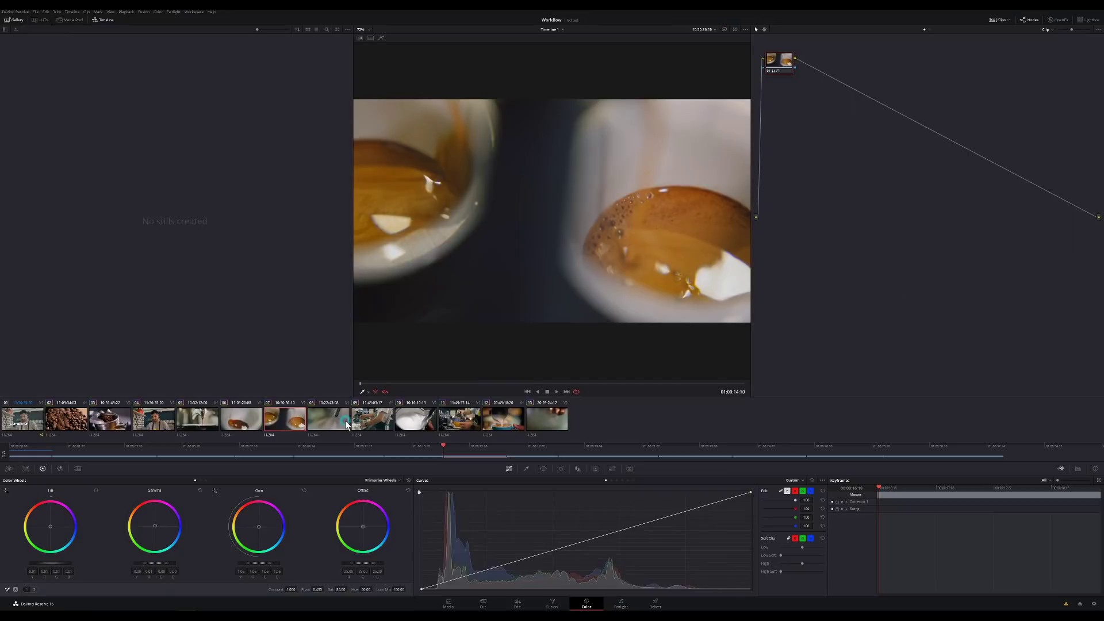
left_click(367, 423)
left_click(292, 423)
left_click(363, 527)
mouse_move(364, 529)
left_mouse_down()
mouse_move(320, 482)
mouse_move(362, 520)
left_mouse_up()
left_click(476, 315)
left_click(342, 420)
left_click(299, 423)
left_click(370, 510)
Step: Select the first barista clip, display the scopes, and lower its master Lift to -0.05
left_click(24, 422)
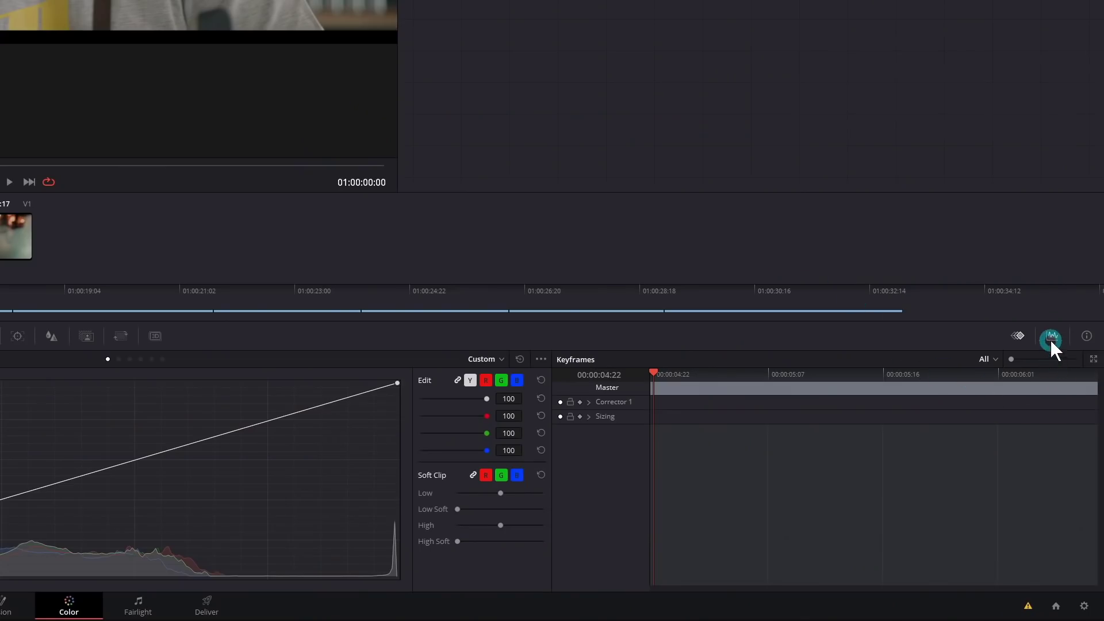
left_click(1052, 338)
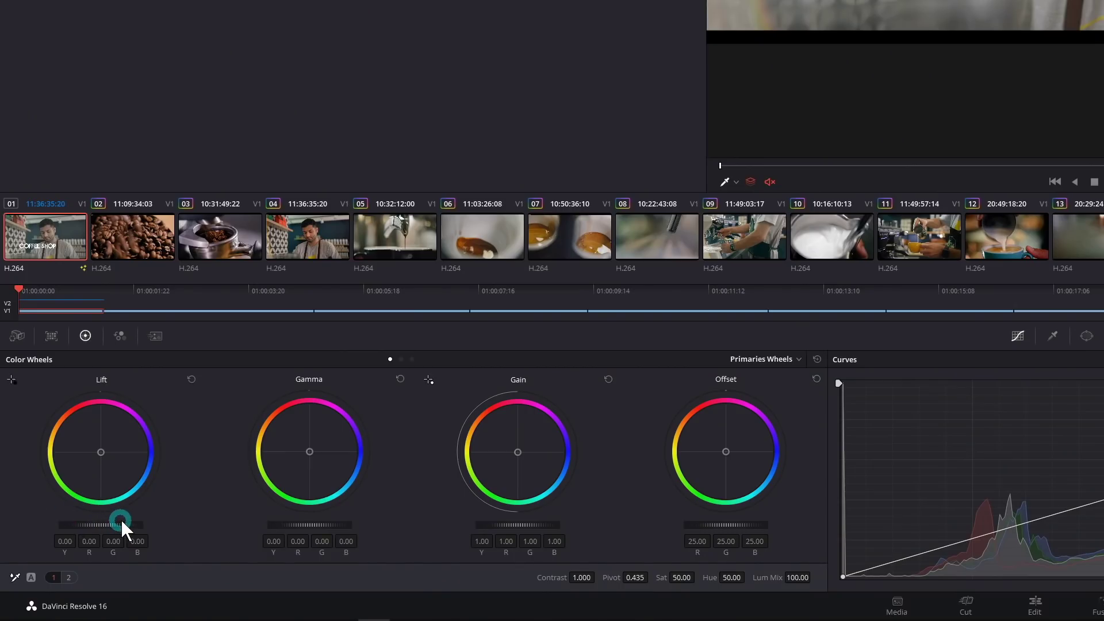
left_click_drag(121, 519, 62, 516)
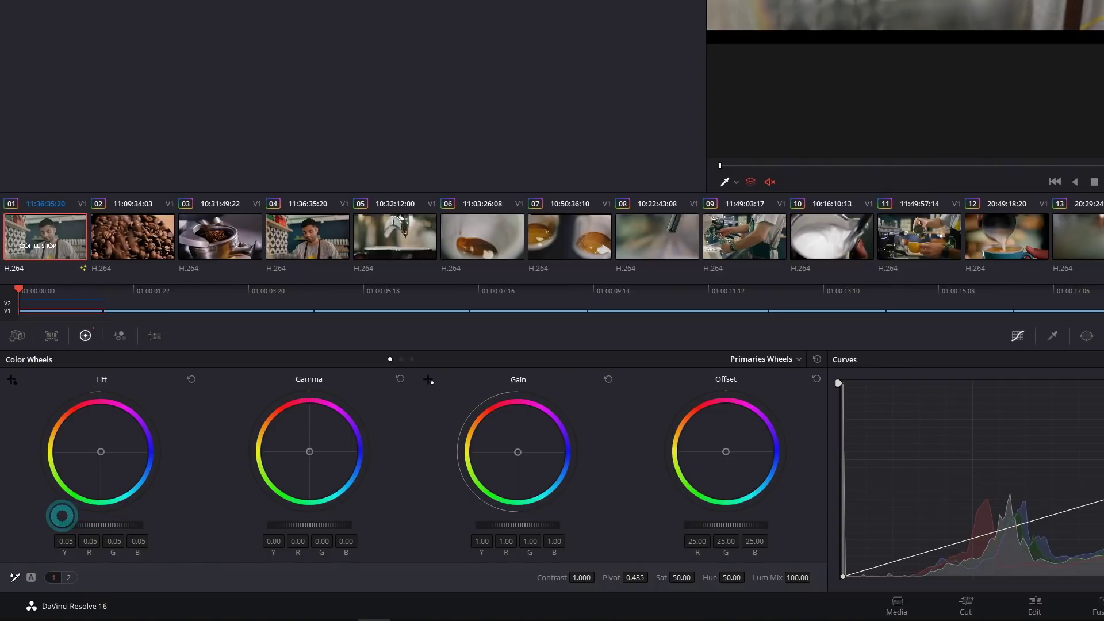
left_click(135, 541)
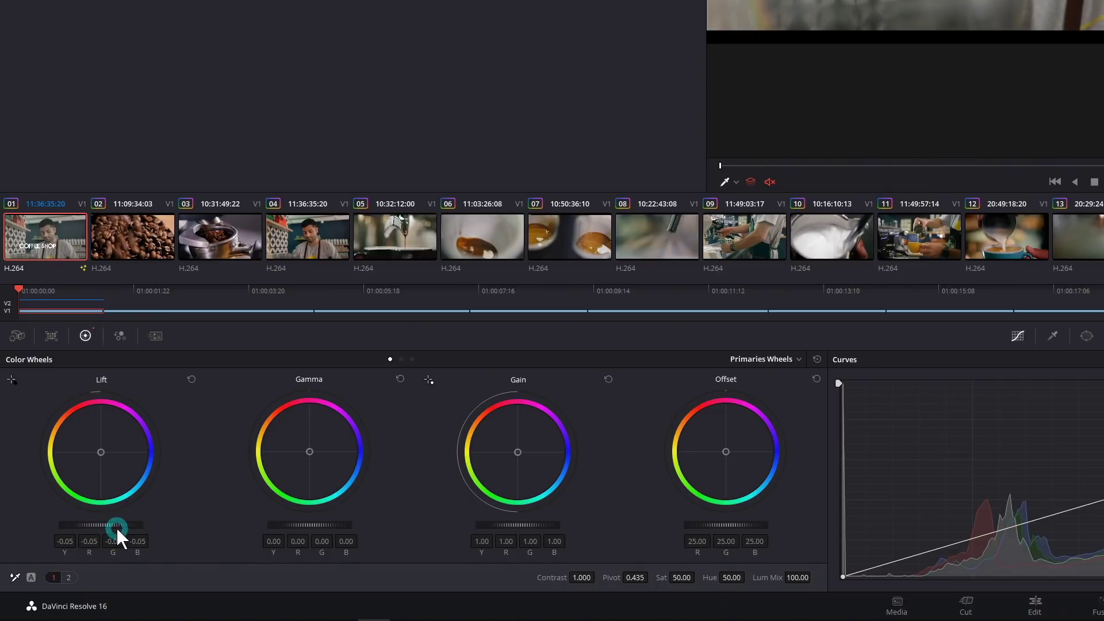
Step: Raise the first barista clip's master Gain to 1.28, increase its saturation, and compare the image with the grade bypassed
left_click_drag(496, 523, 621, 521)
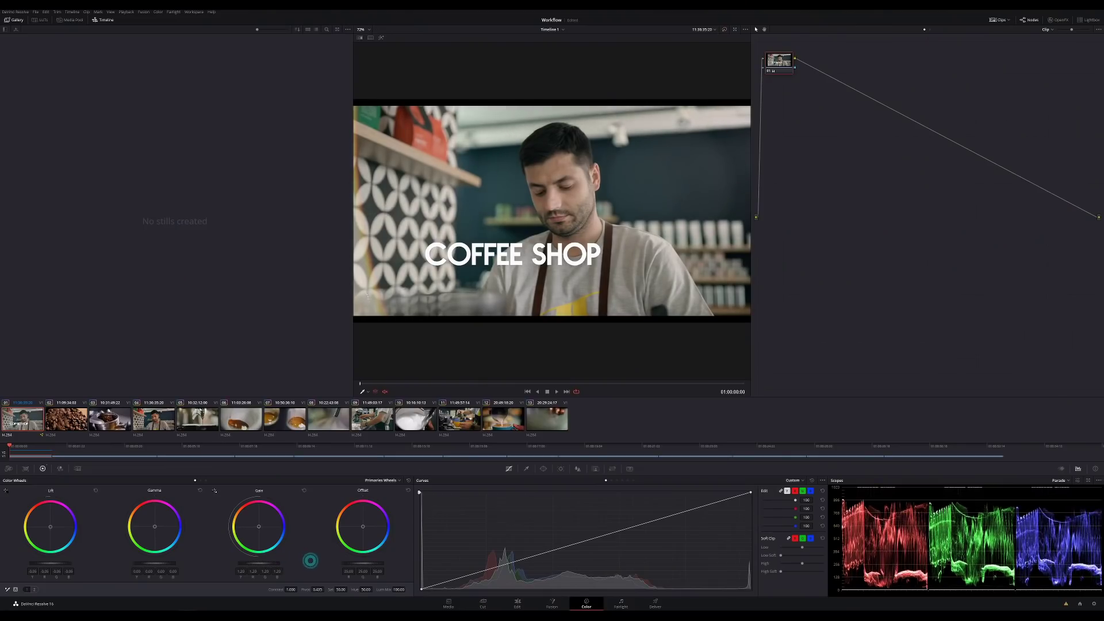
left_click_drag(310, 560, 323, 561)
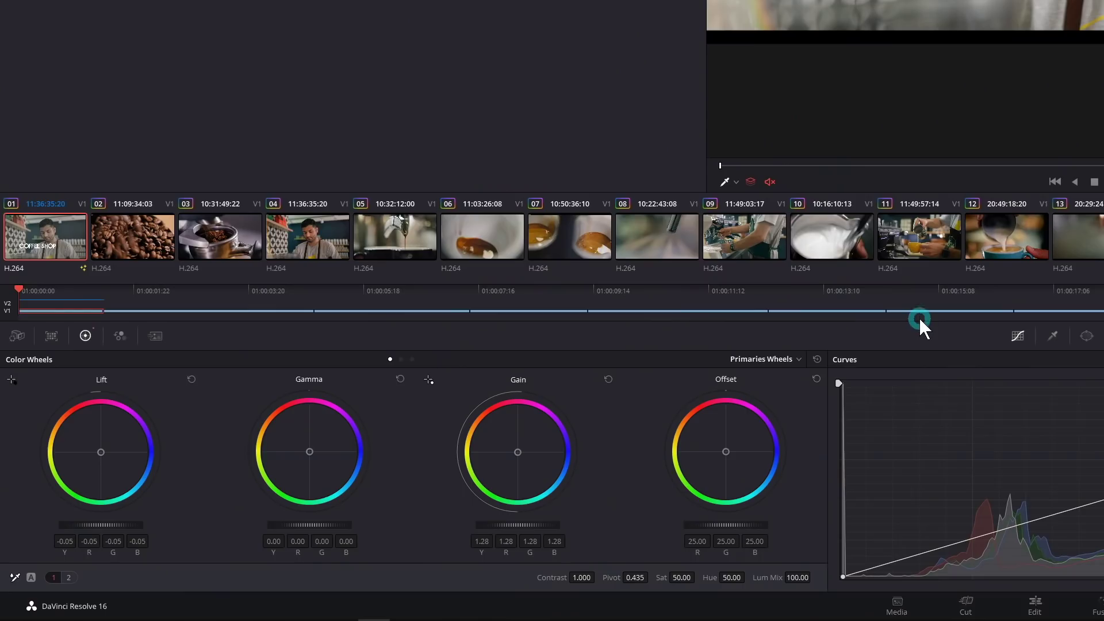
left_click_drag(684, 577, 1077, 0)
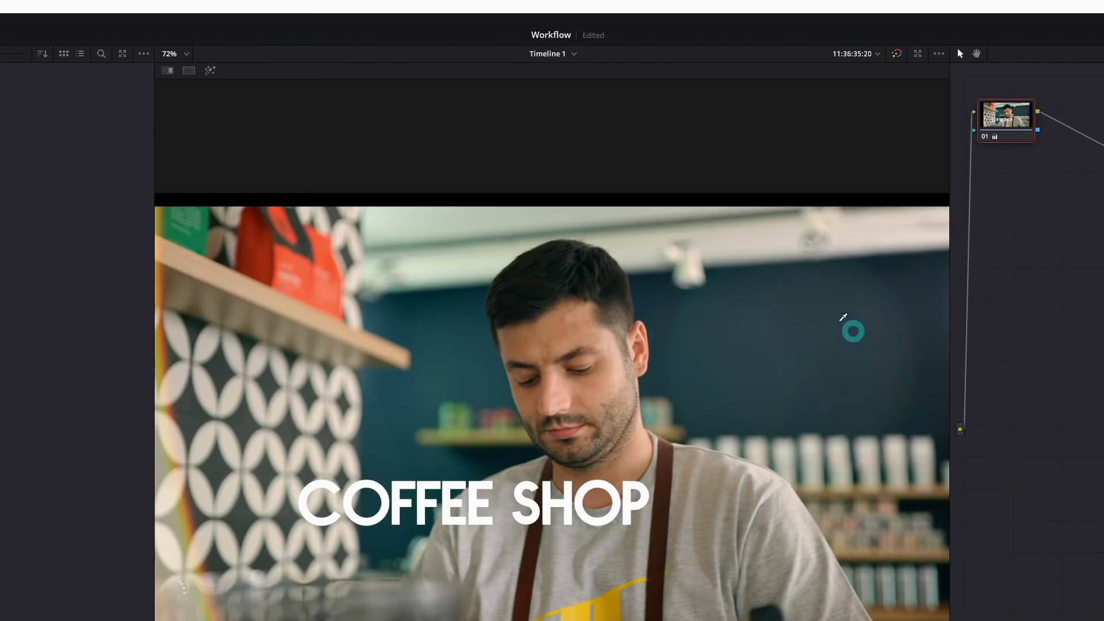
left_click(896, 53)
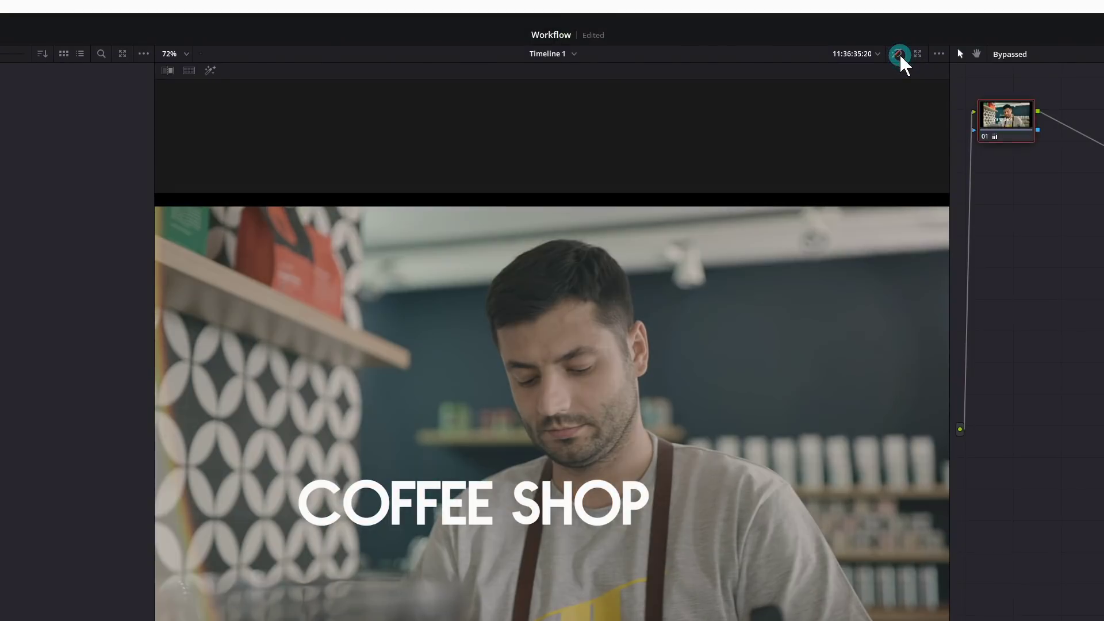
left_click(748, 474)
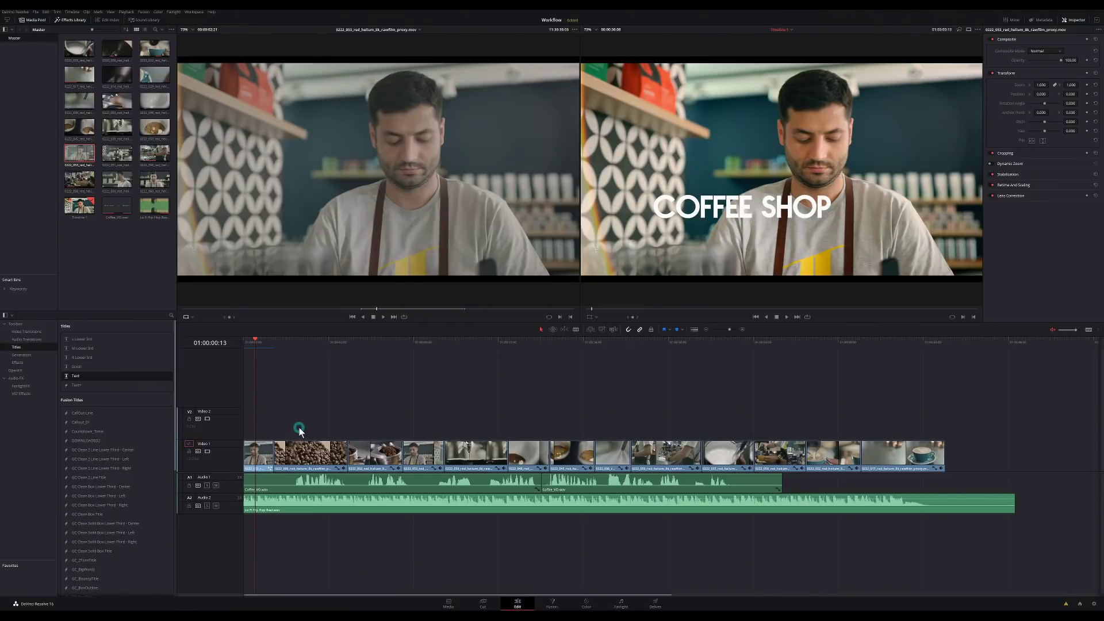
Step: On the Edit page, duplicate the first barista clip onto Video 2, above the end of the coffee beans clip
left_click(269, 454)
left_click_drag(264, 457, 337, 425)
key("Left")
key("Left")
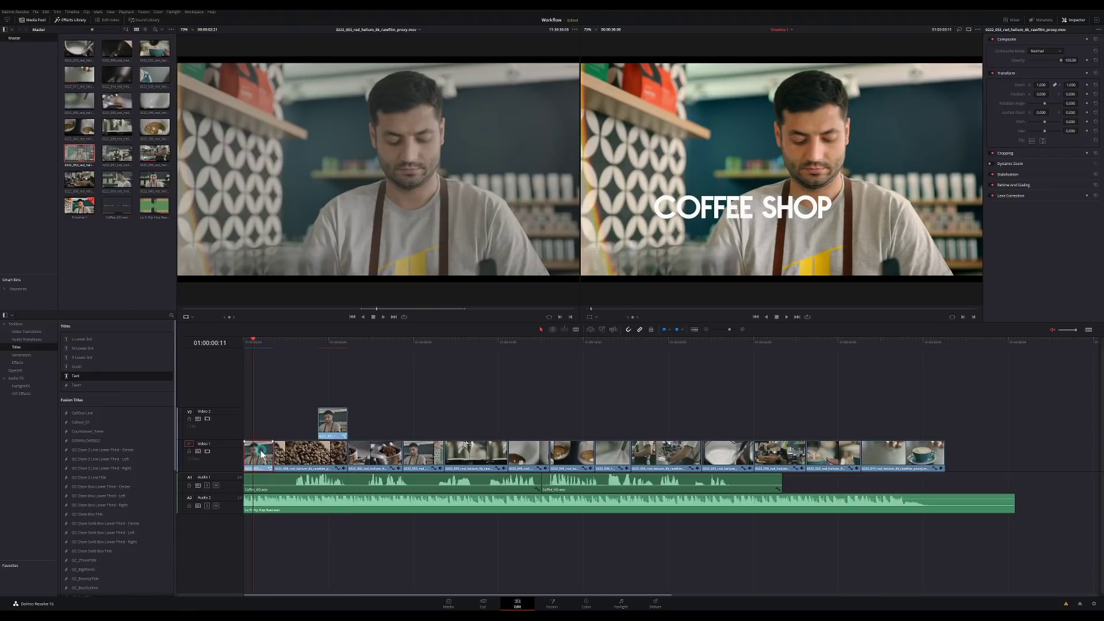
Step: Reset the Fusion composition of the original barista clip on Video 1, and move the Video 2 copy directly above it
right_click(261, 453)
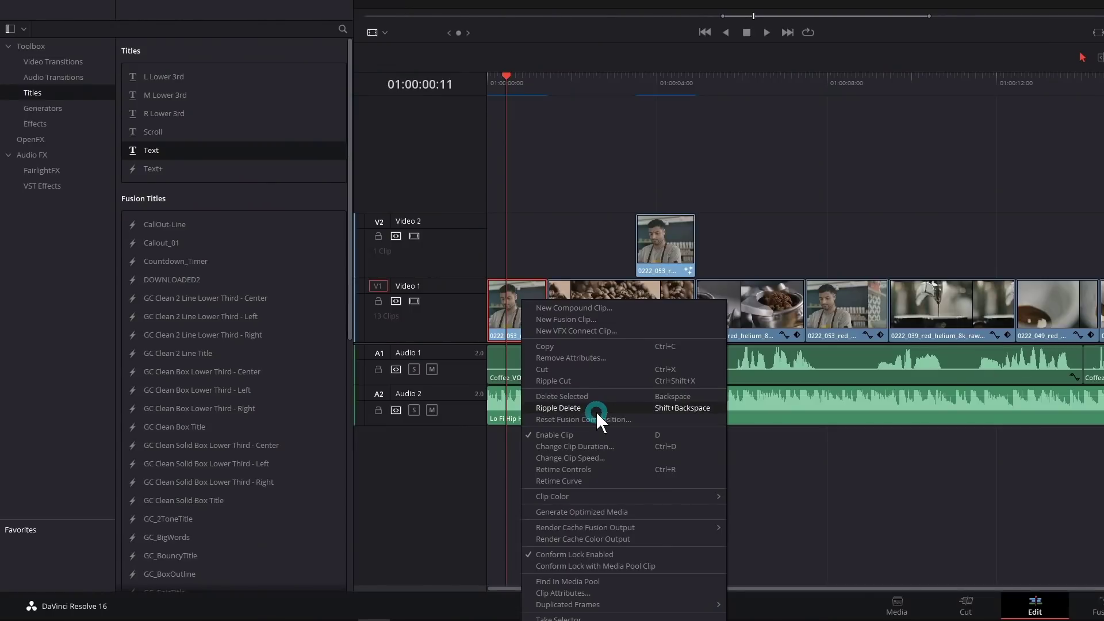
left_click(592, 417)
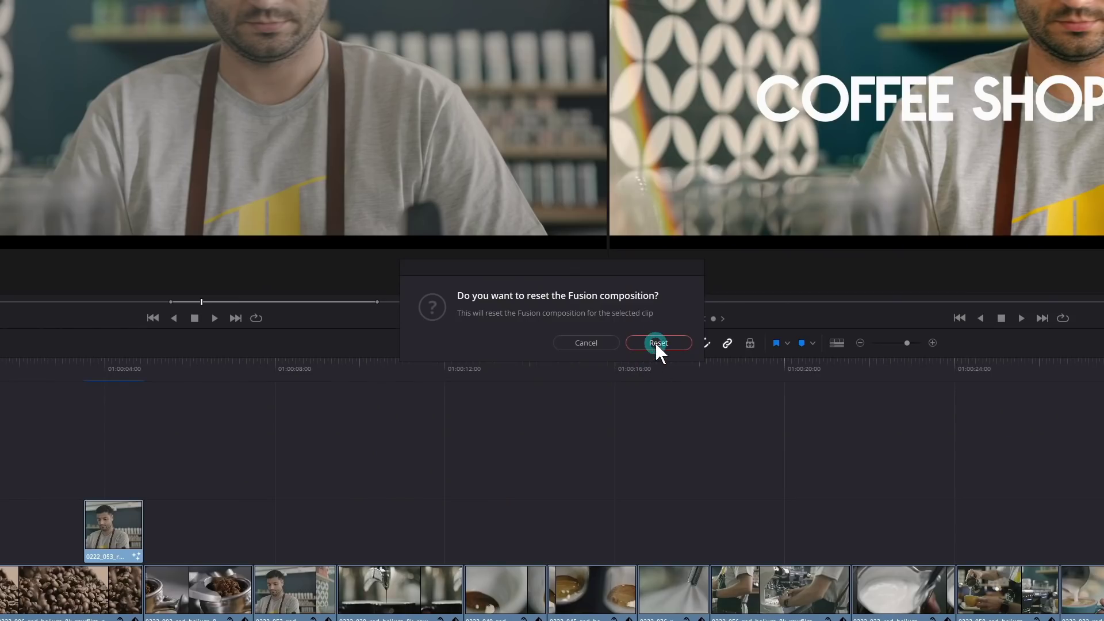
left_click(656, 344)
left_click(261, 344)
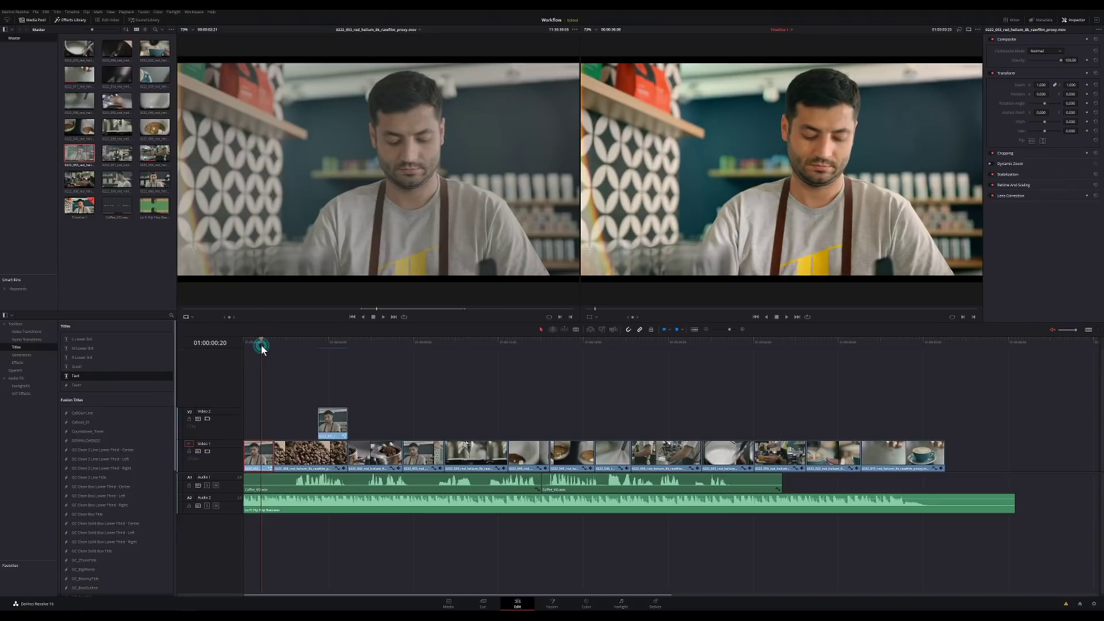
left_click(256, 350)
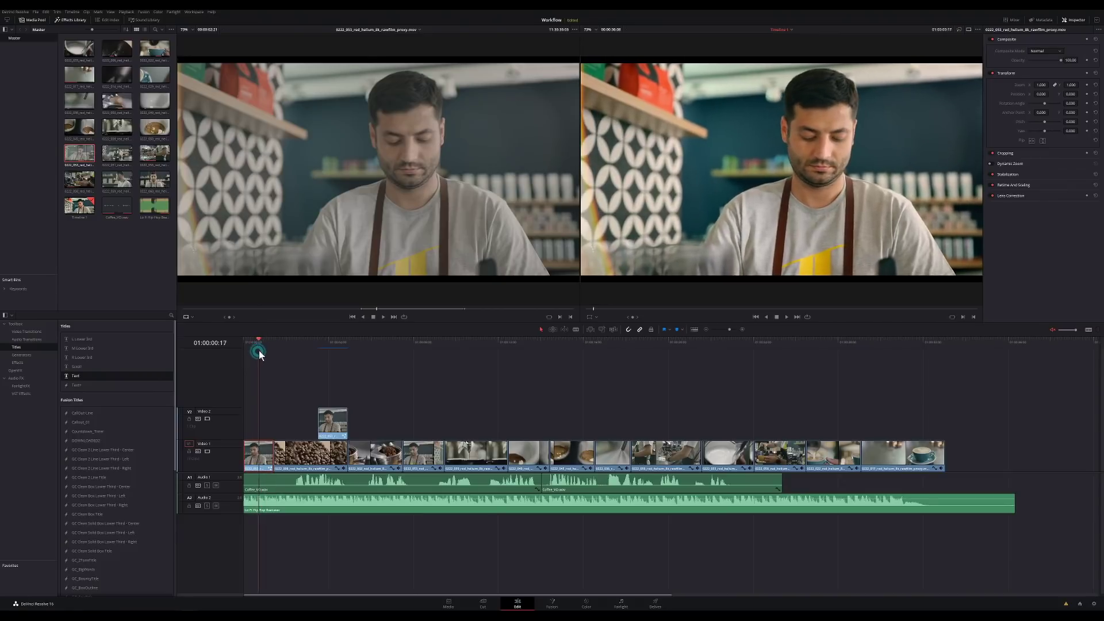
left_click_drag(332, 424, 259, 424)
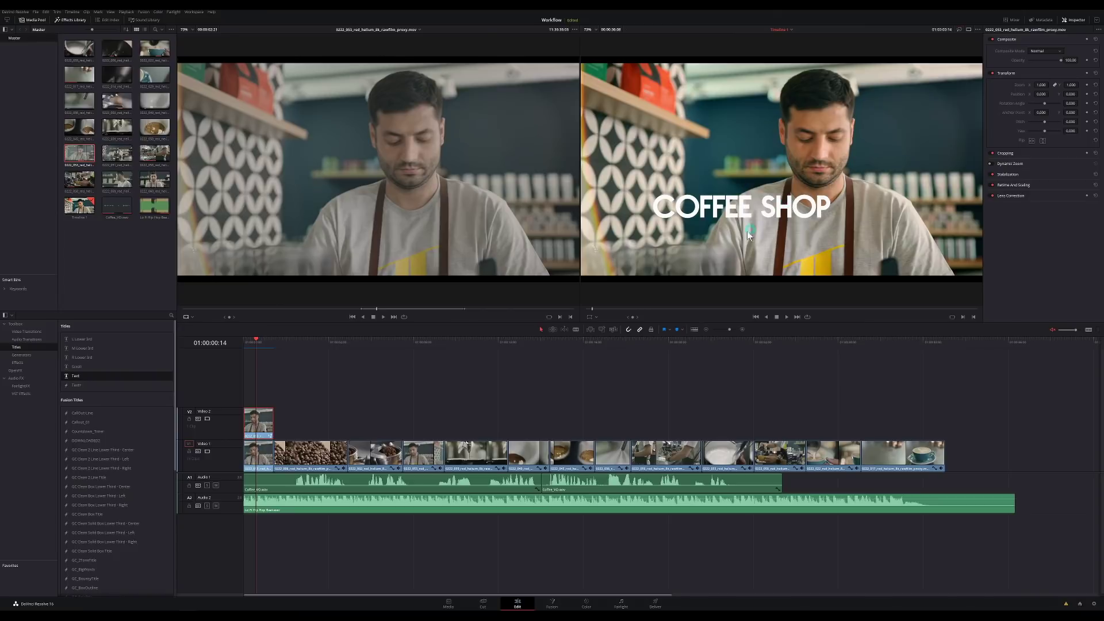
Step: Open the Video 2 copy's composition in Fusion and add a Background node below the MediaIn1 node
left_click(553, 603)
left_click(410, 423)
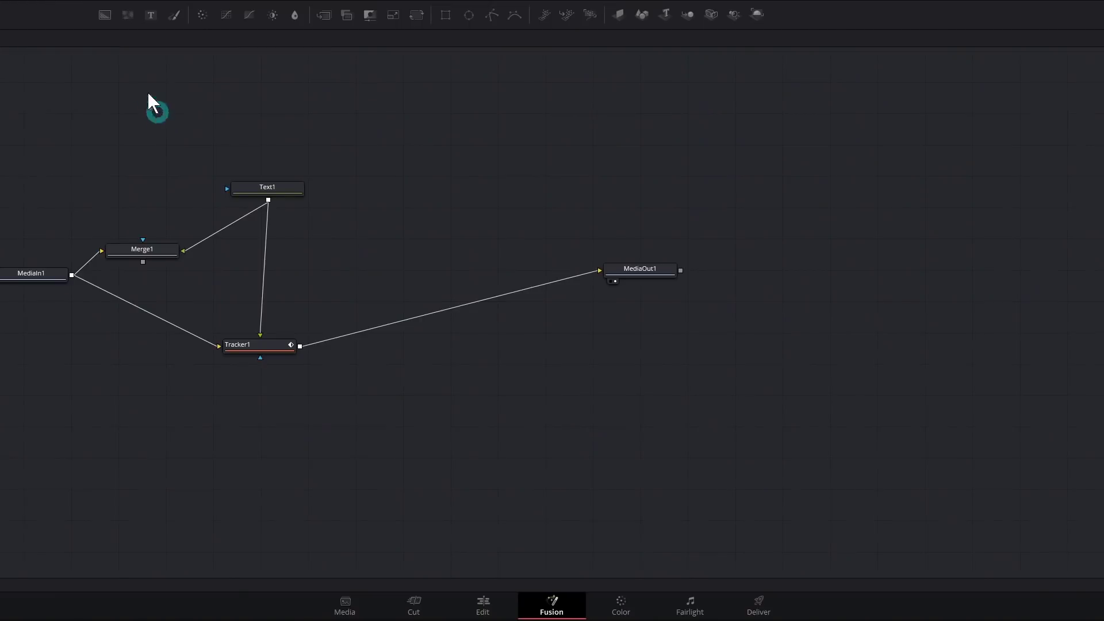
left_click_drag(328, 308, 337, 384)
left_click_drag(122, 167, 77, 387)
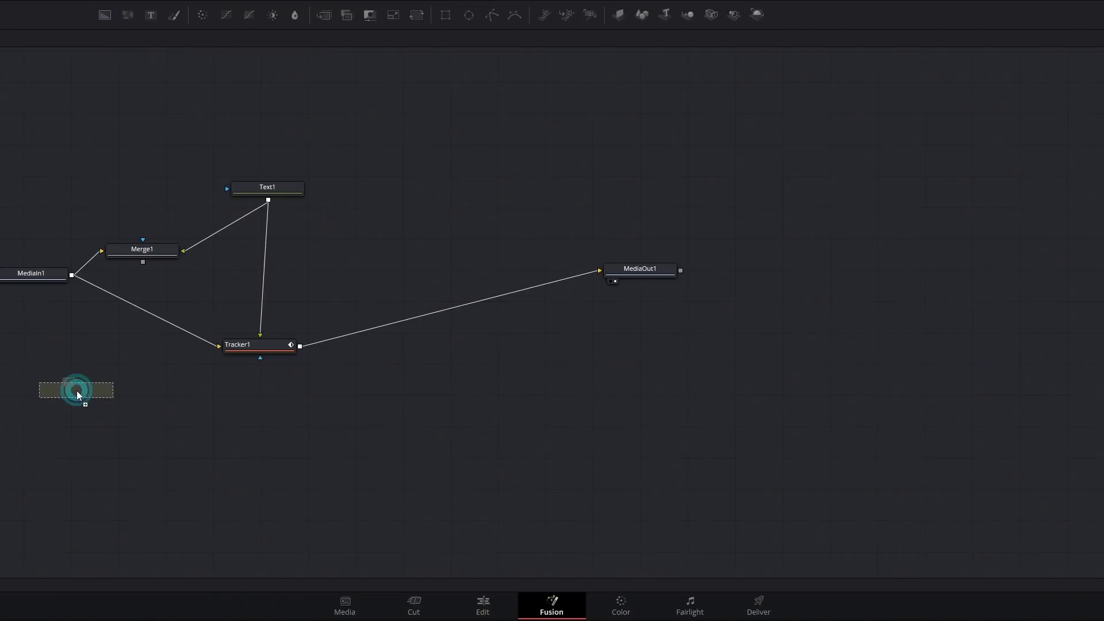
Step: Delete the MediaIn1 and Merge1 nodes, and connect Background1 to the Tracker1 node's background input
left_click_drag(3, 198, 170, 306)
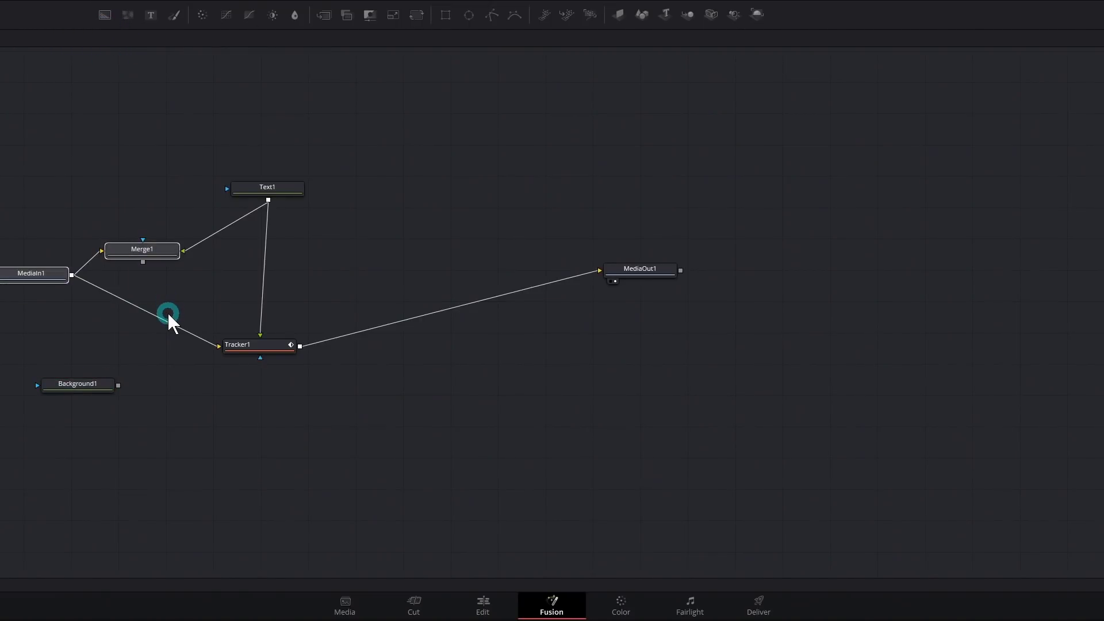
key("Delete")
left_click_drag(119, 384, 233, 351)
Step: Set the Background1 node's Alpha to 0.0 and scrub through the tracked title on its transparent background
left_click(100, 382)
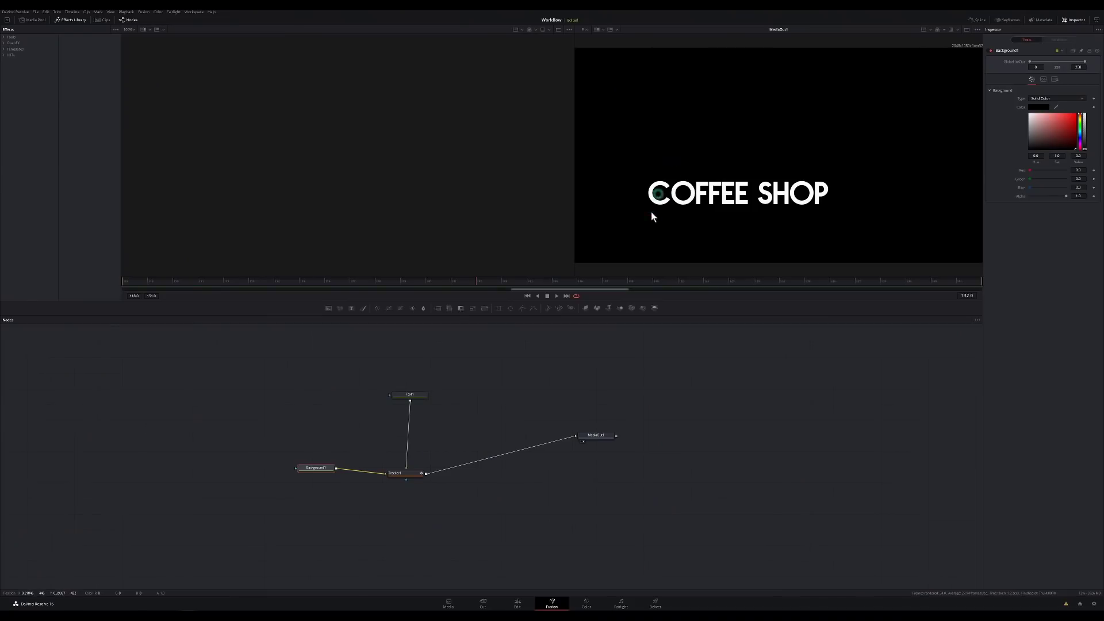
left_click_drag(659, 193, 716, 191)
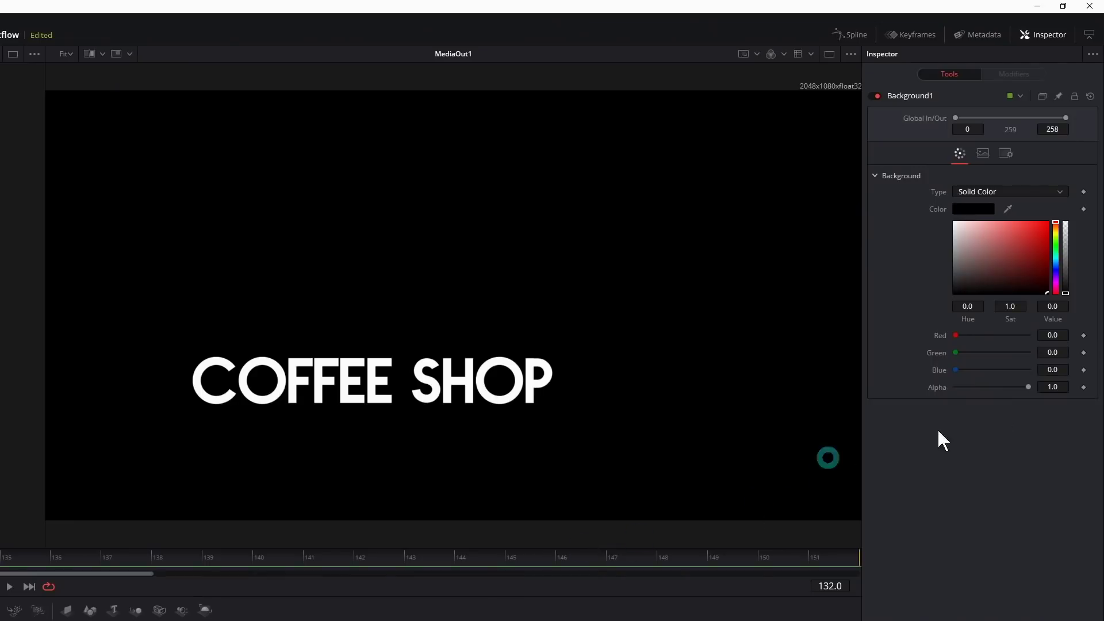
left_click(1065, 195)
left_click_drag(1027, 387, 857, 409)
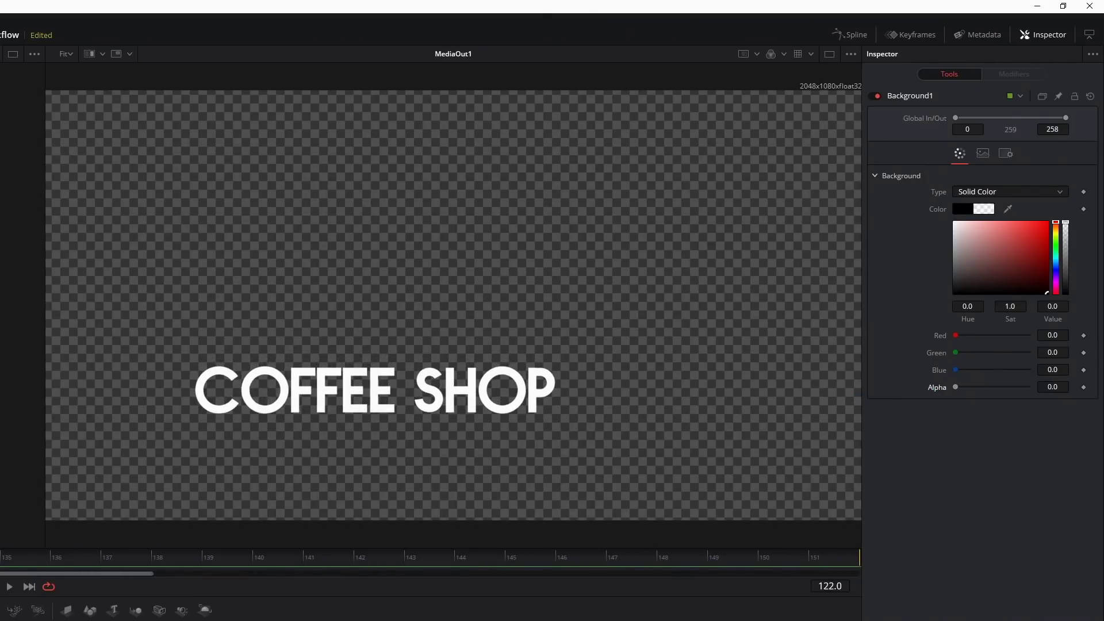
left_click_drag(409, 574, 126, 564)
left_click(189, 551)
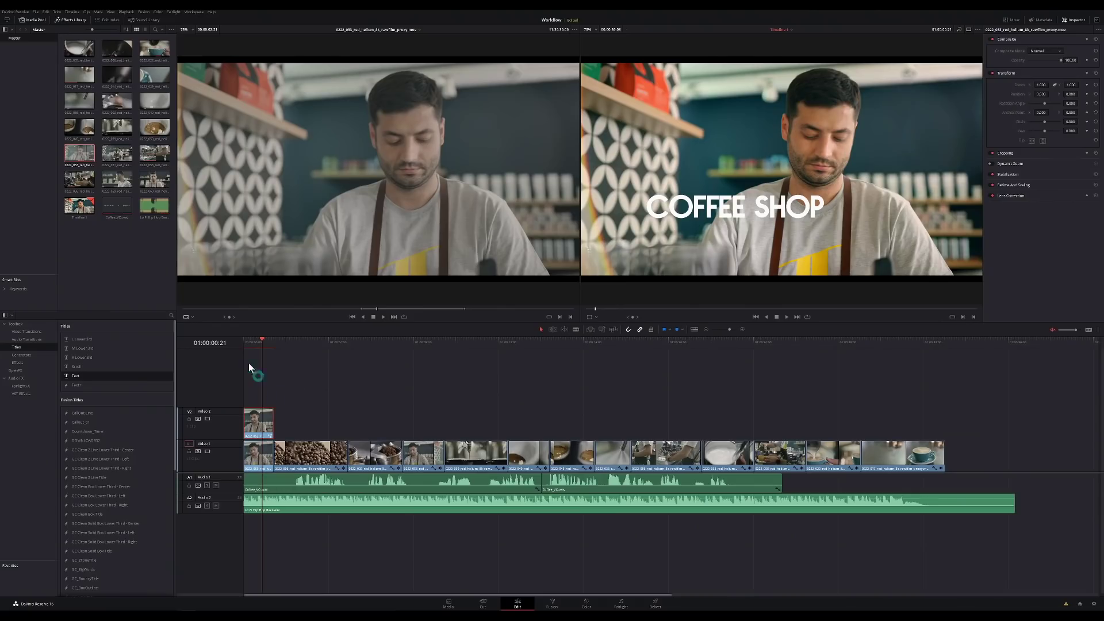
Step: Scrub over the first clip on the Edit page, and toggle the Video 2 track off and on to check the separate title
left_click_drag(254, 345, 265, 340)
left_click(207, 418)
left_click(207, 419)
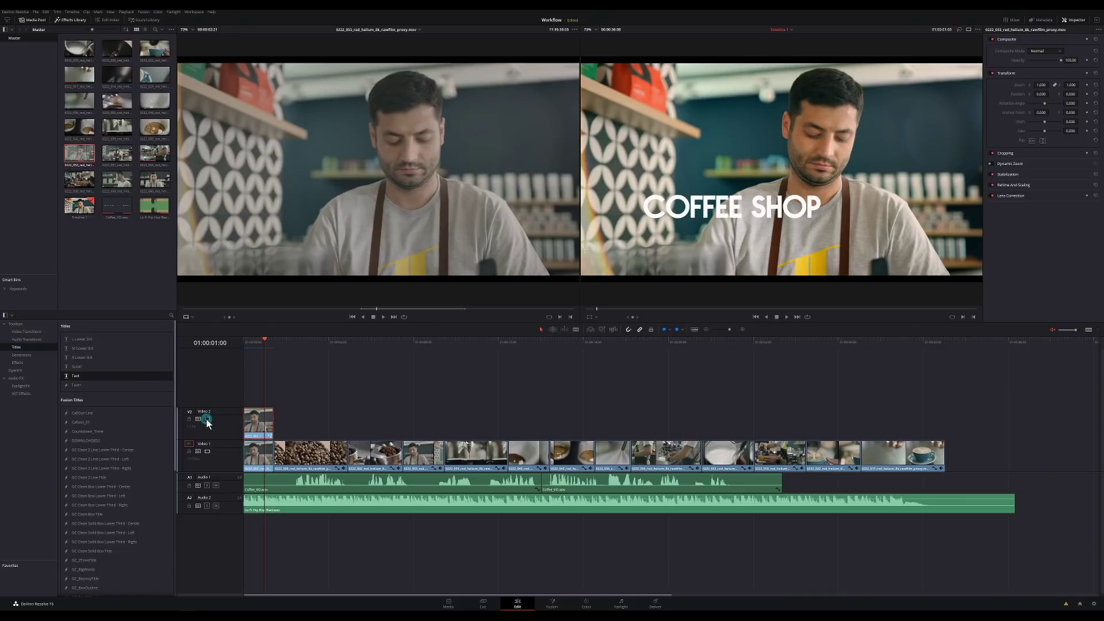
Step: On the Color page, try tinting the first barista clip strongly magenta with the Offset wheel
left_click(586, 602)
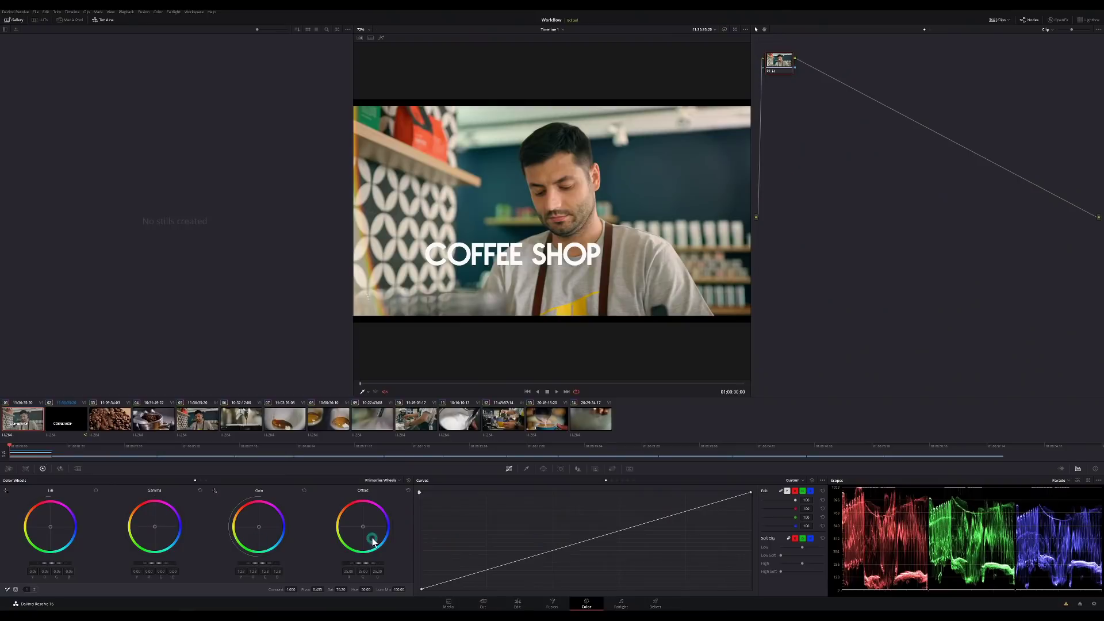
left_click_drag(365, 529, 517, 436)
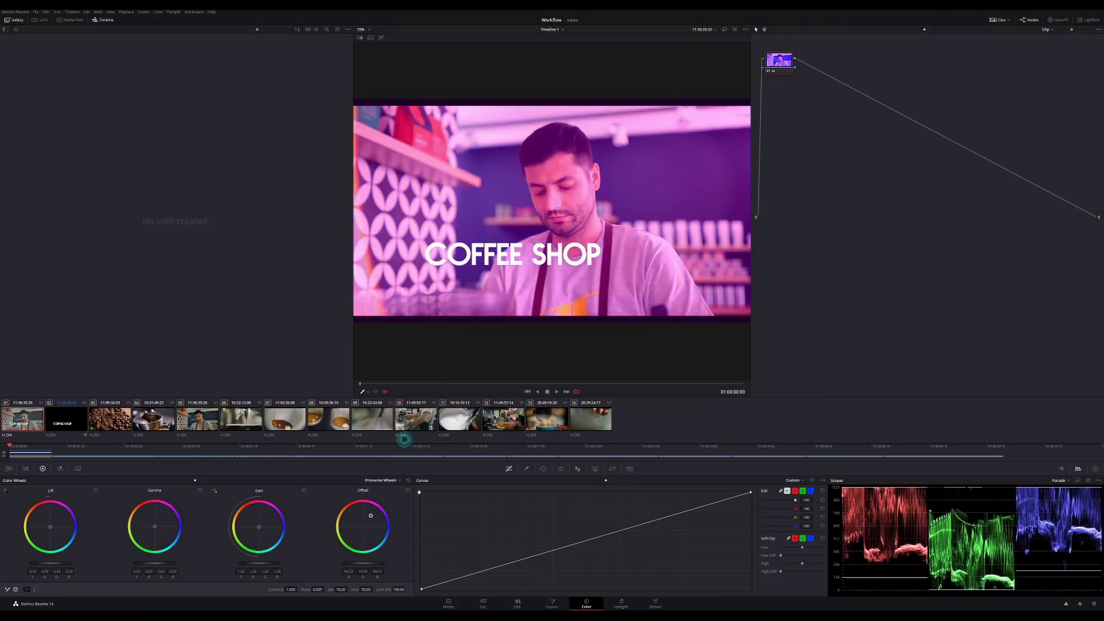
Step: Look through the grades of the steam wand, milk steaming and yellow cup pouring clips
left_click(372, 420)
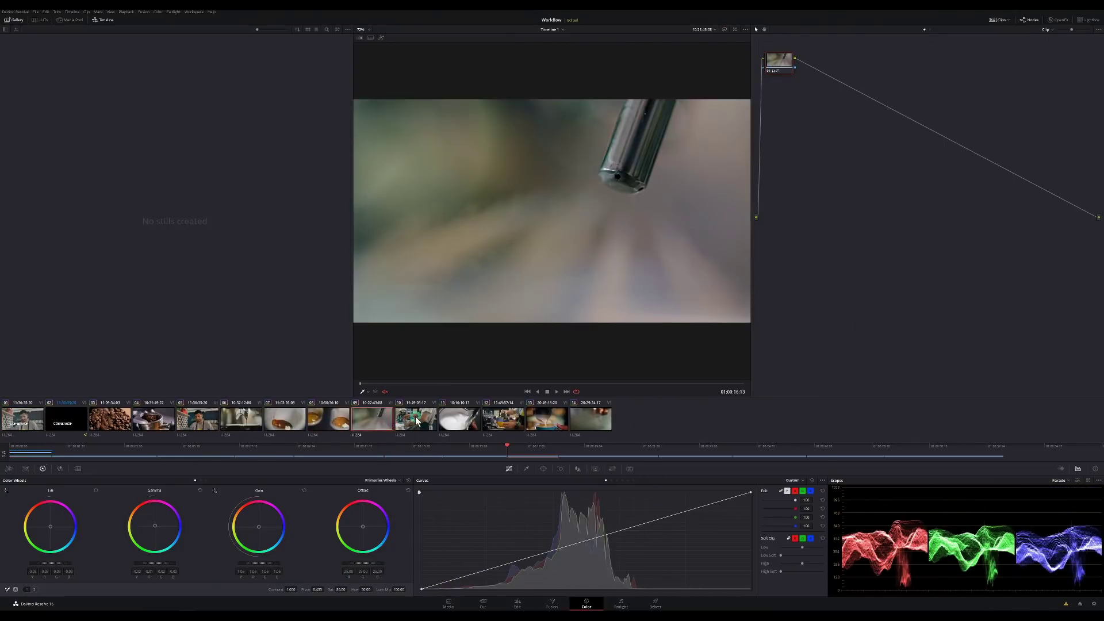
left_click(414, 421)
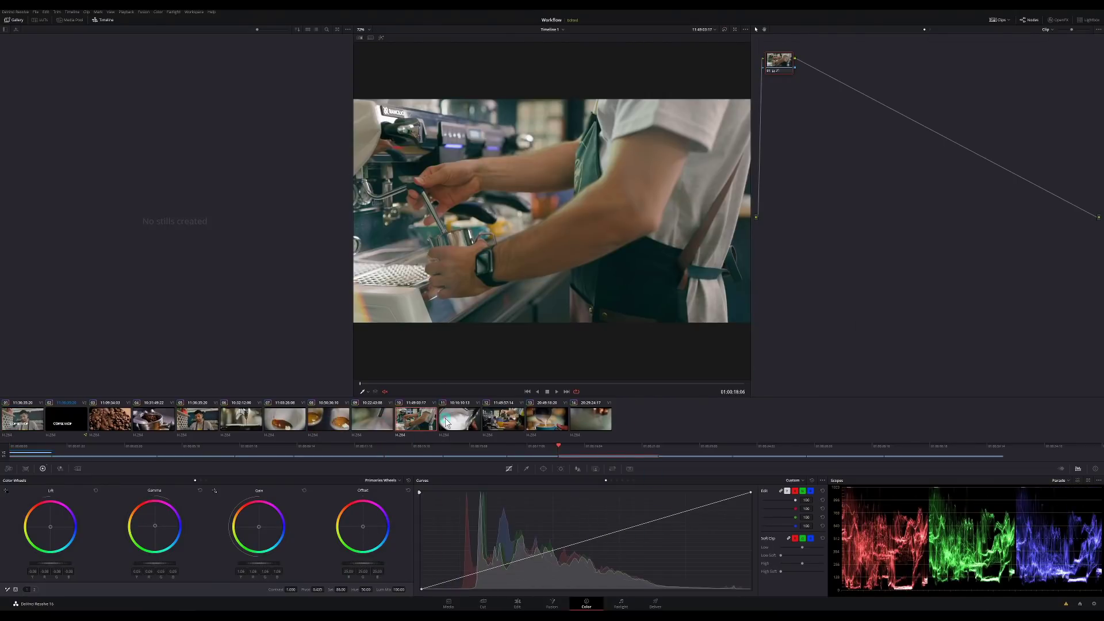
left_click(366, 419)
left_click(404, 424)
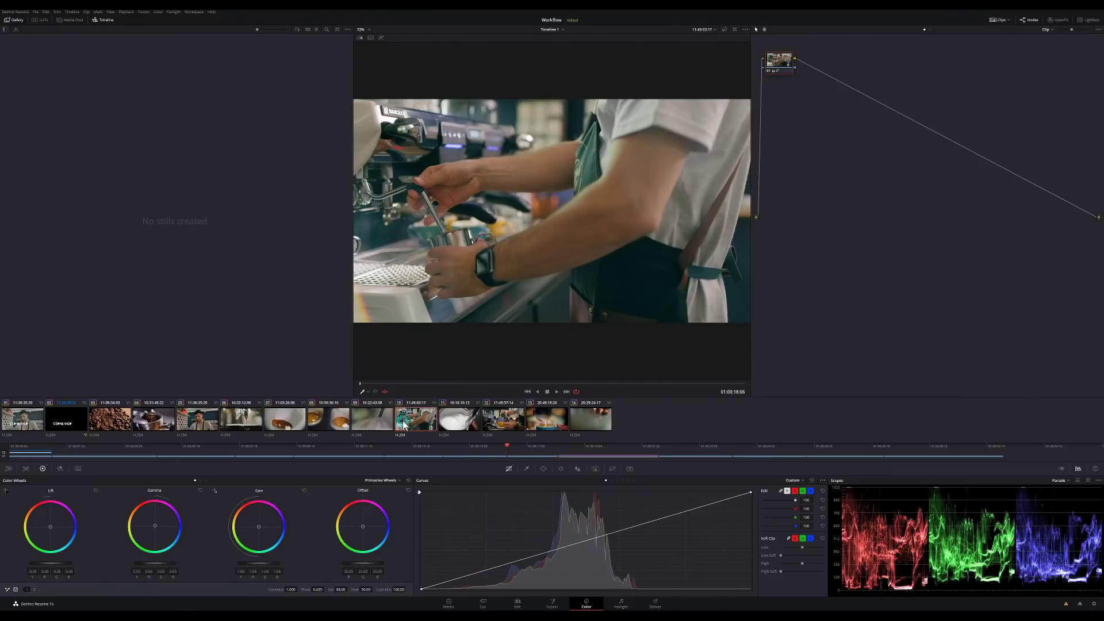
left_click(498, 425)
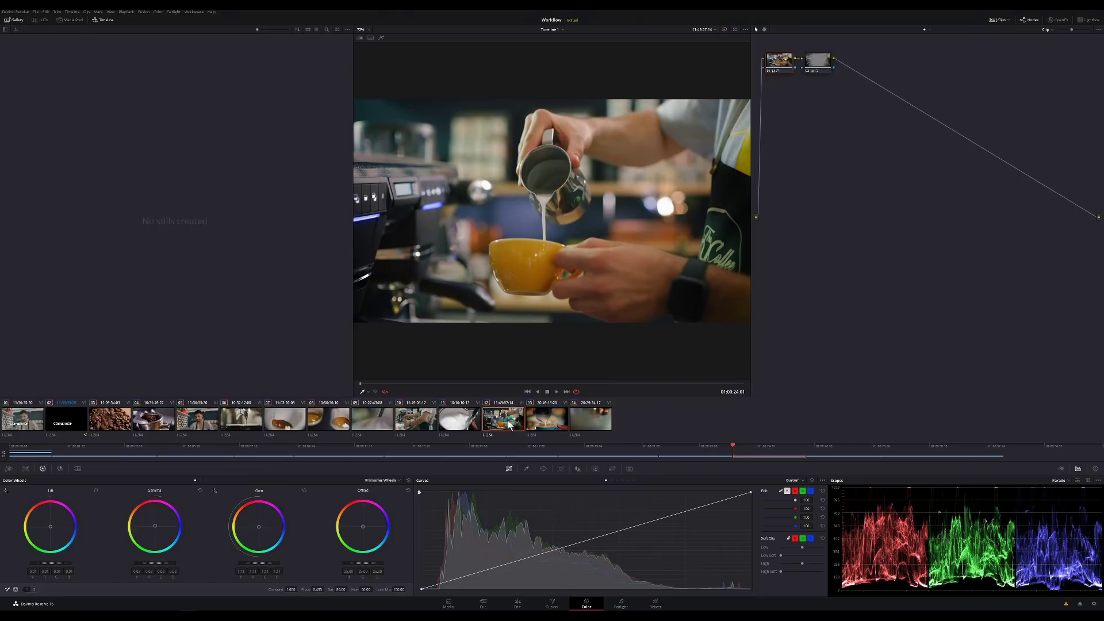
Step: Open the Fairlight page and enlarge the Audio 2 and Audio 1 tracks so that their waveforms show
left_click(620, 605)
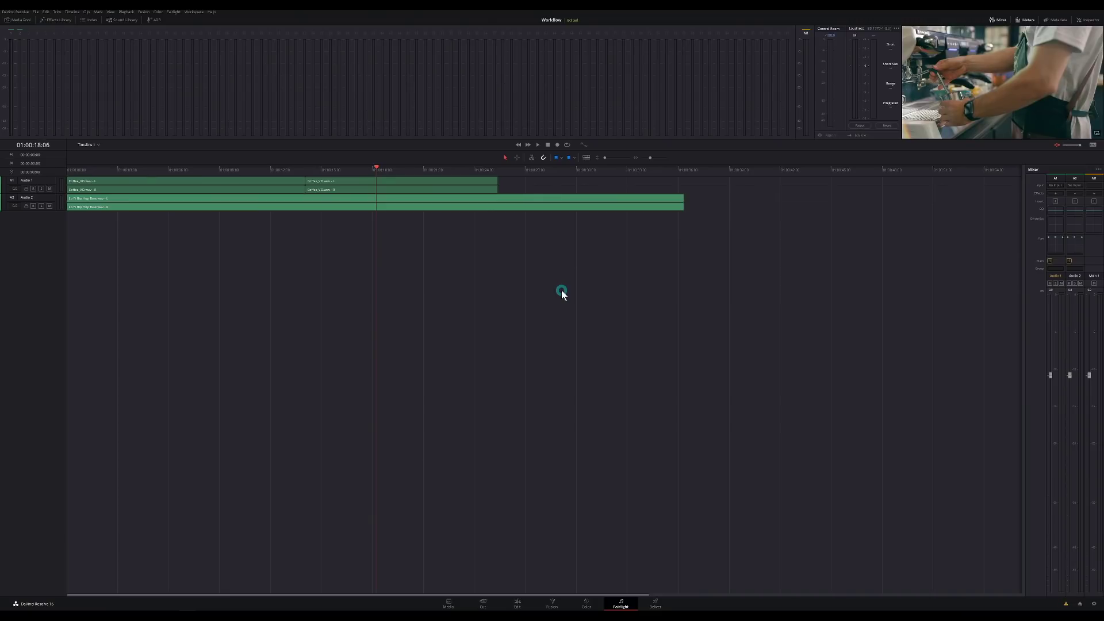
left_click_drag(58, 211, 64, 313)
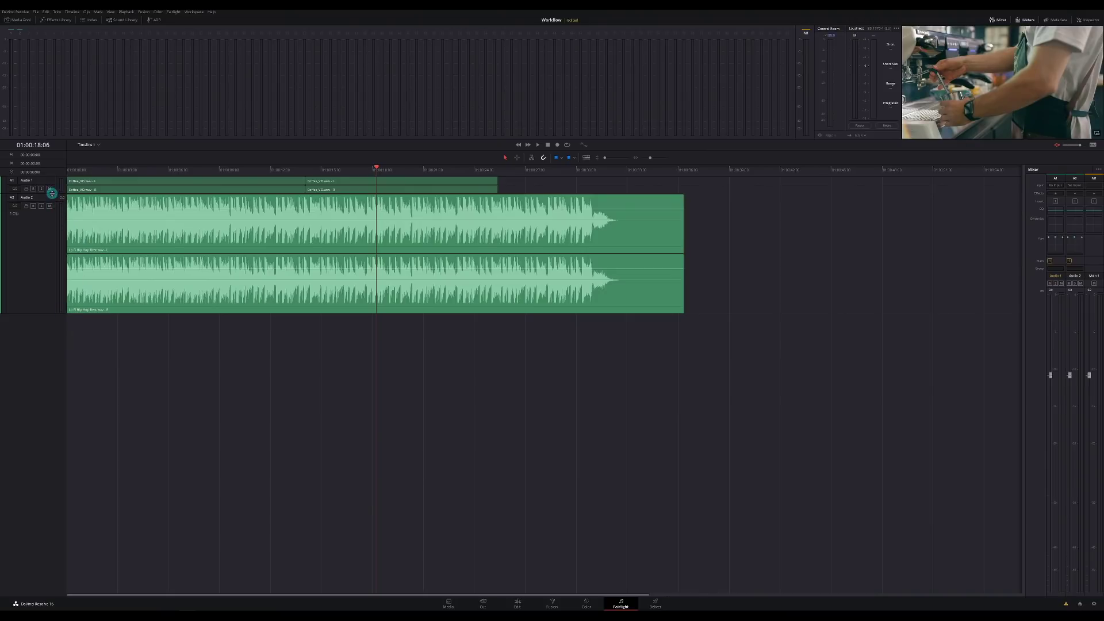
left_click_drag(53, 194, 57, 248)
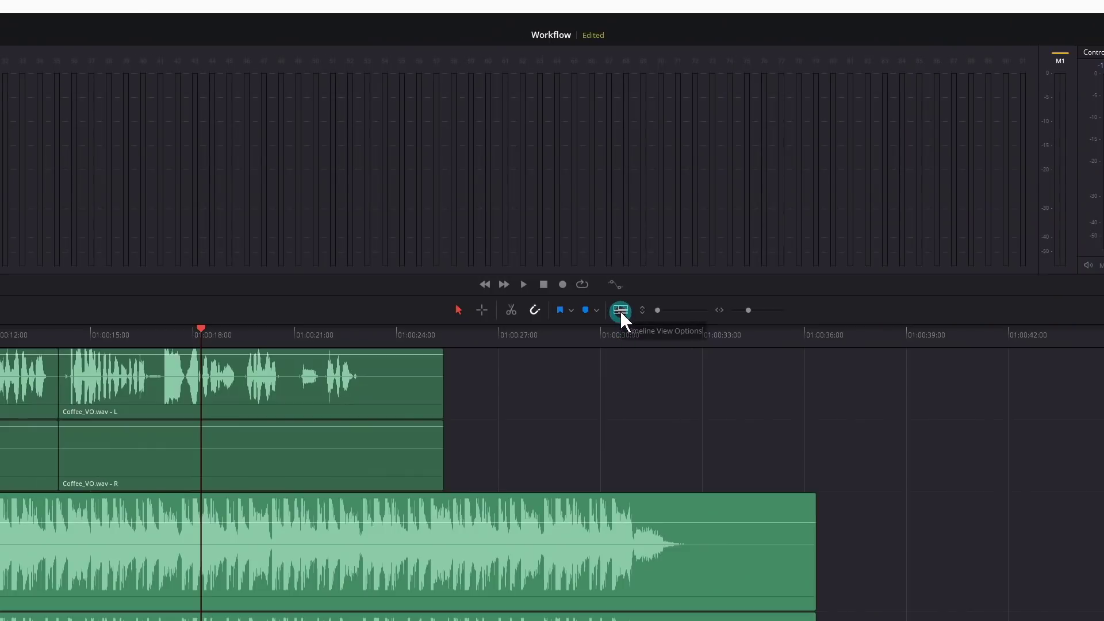
Step: Display the video tracks above the audio tracks in the Fairlight timeline through the Timeline View Options
left_click(620, 312)
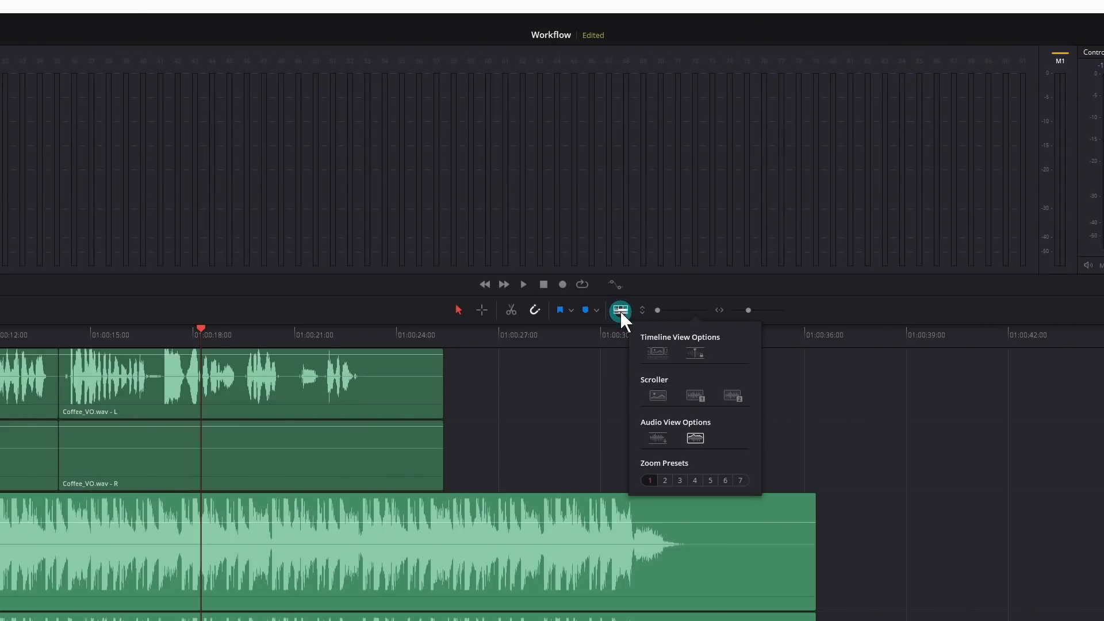
left_click(655, 353)
left_click(392, 380)
left_click(528, 430)
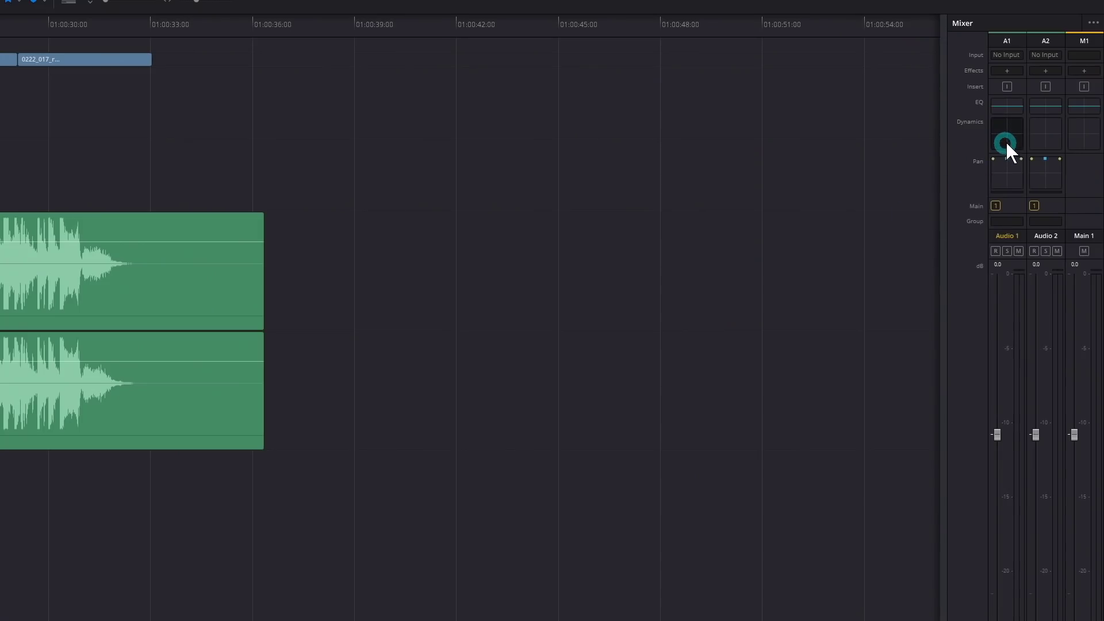
Step: Enable the Compressor in Audio 1's Dynamics, set its ratio to 3.1:1, and raise the make-up gain
left_click(1006, 131)
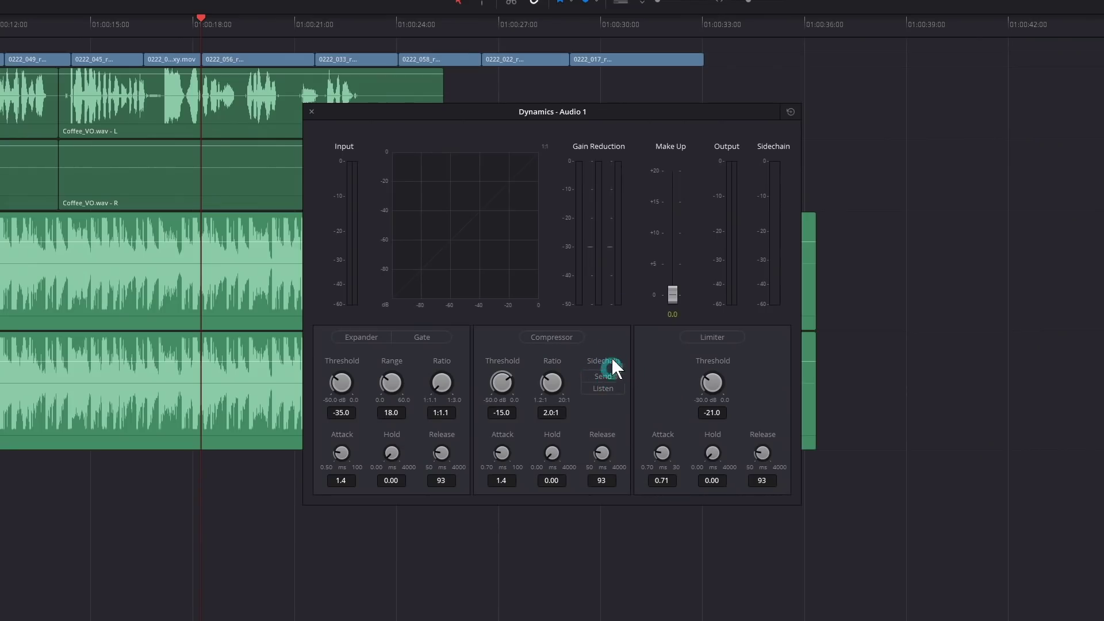
left_click(564, 337)
left_click_drag(551, 382, 567, 372)
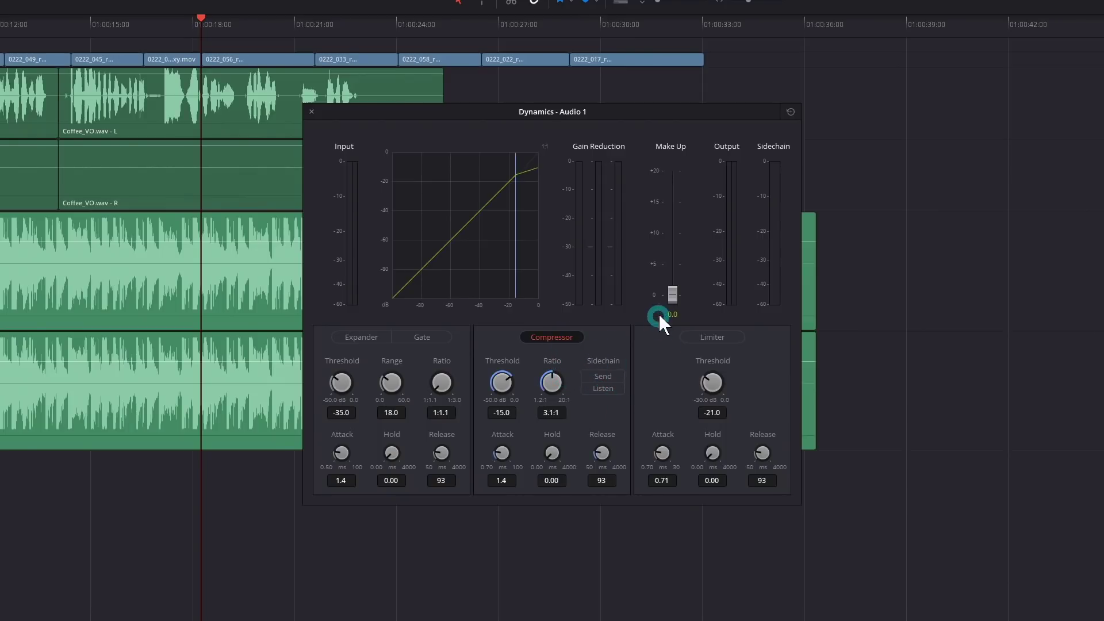
left_click_drag(678, 301, 681, 262)
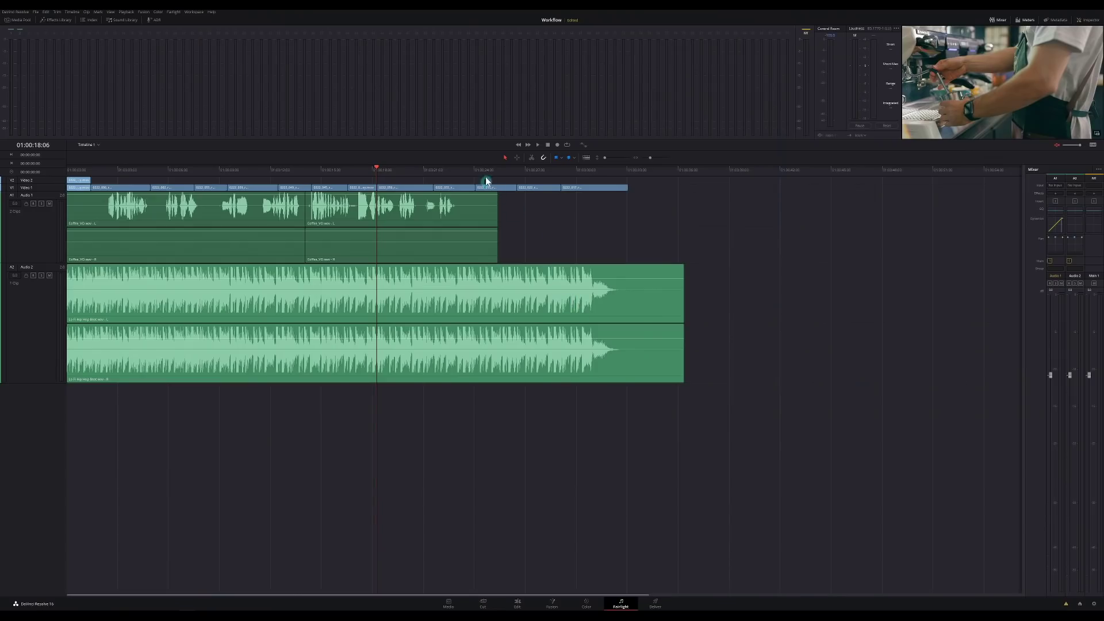
Step: Move the playhead to 01:00:25:00 and open the Deliver page with its render settings
left_click(492, 170)
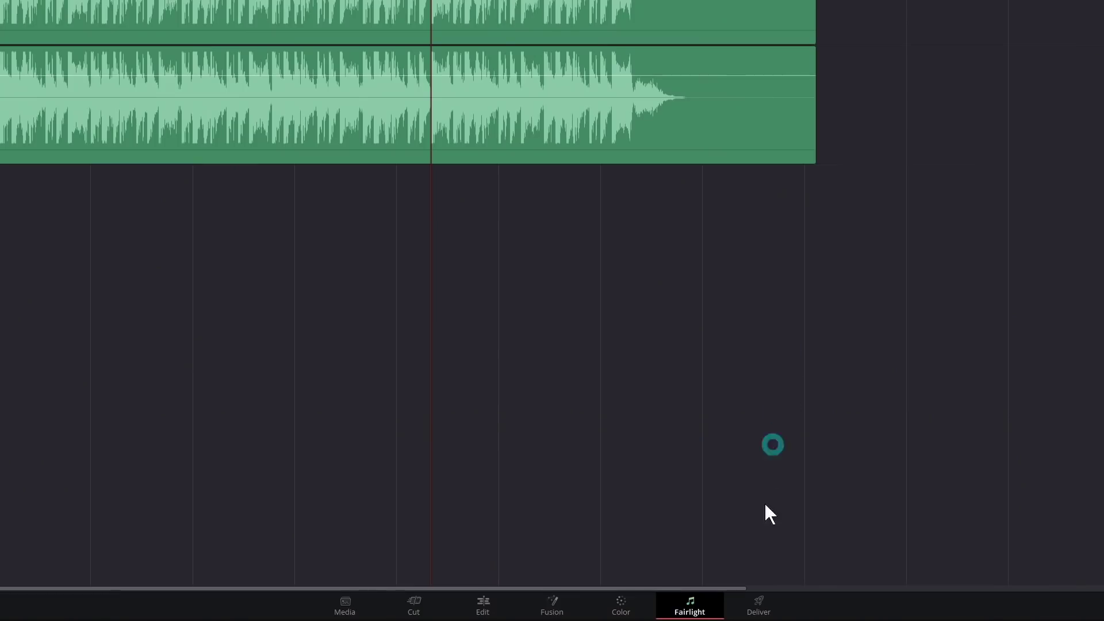
left_click(758, 607)
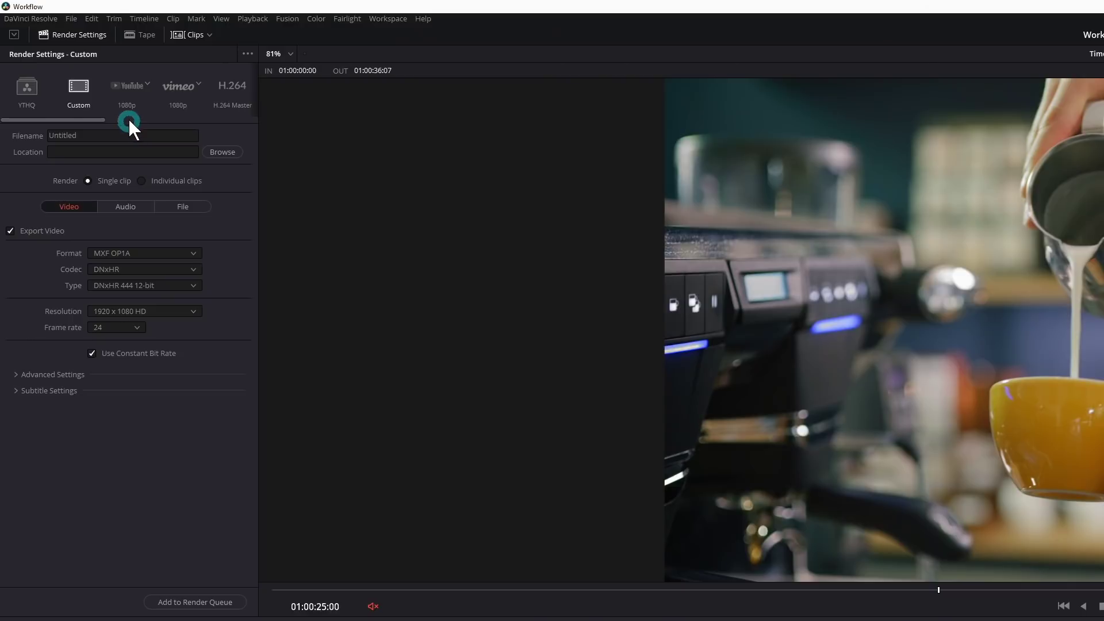
Step: Queue a Custom QuickTime H.264 export restricted to 30000 Kb/s, named Coffee and saved to the Desktop
left_click(128, 90)
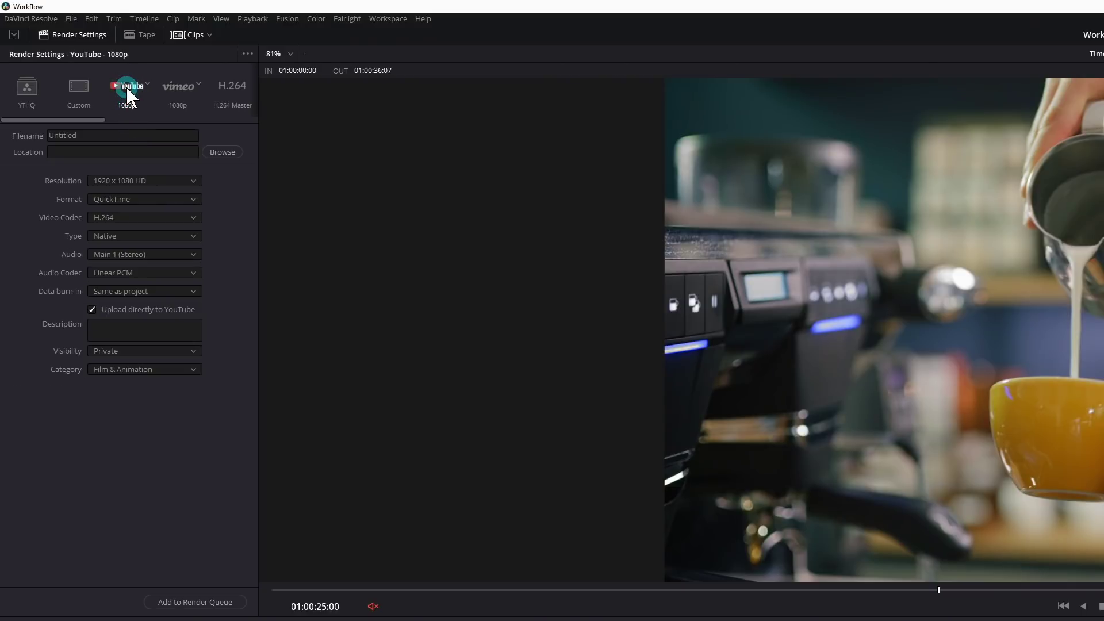
left_click(81, 88)
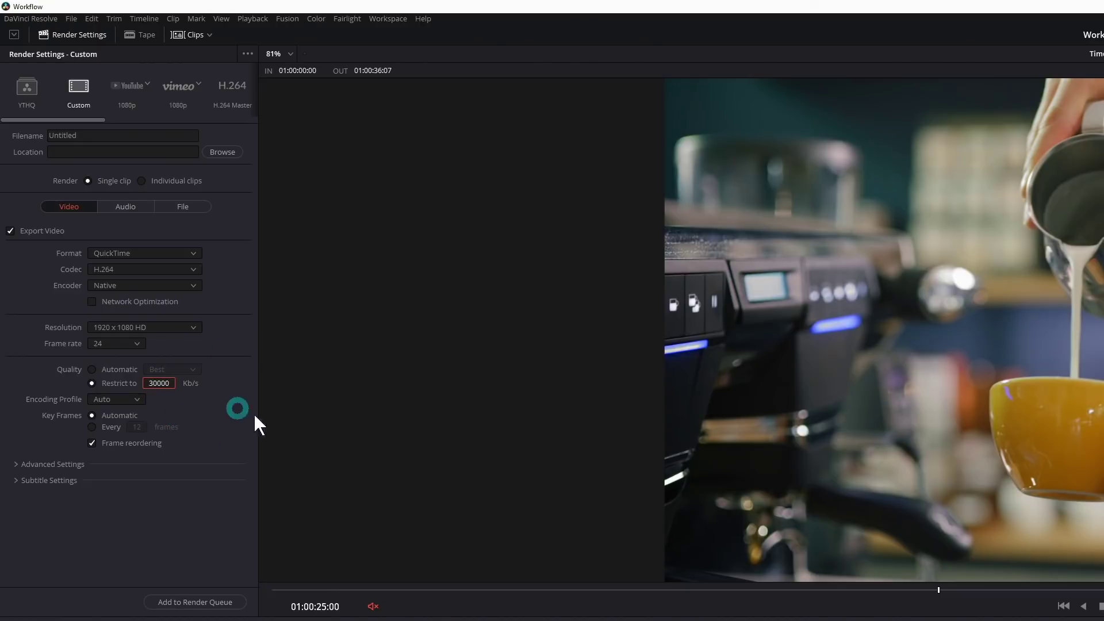
left_click(97, 135)
type("Coffee")
left_click(219, 151)
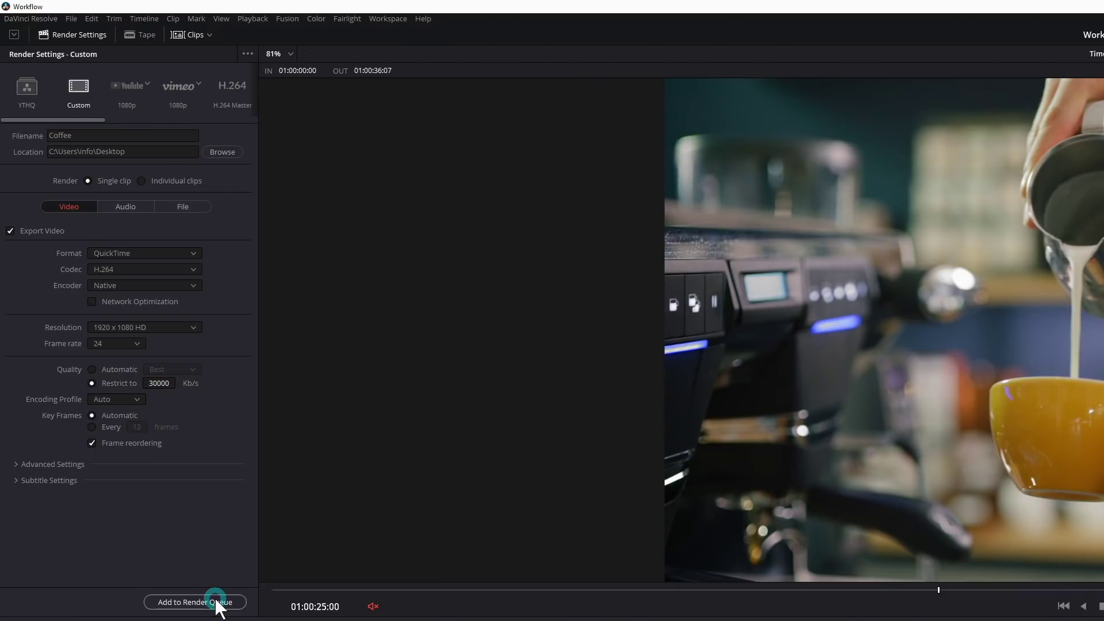
left_click(217, 600)
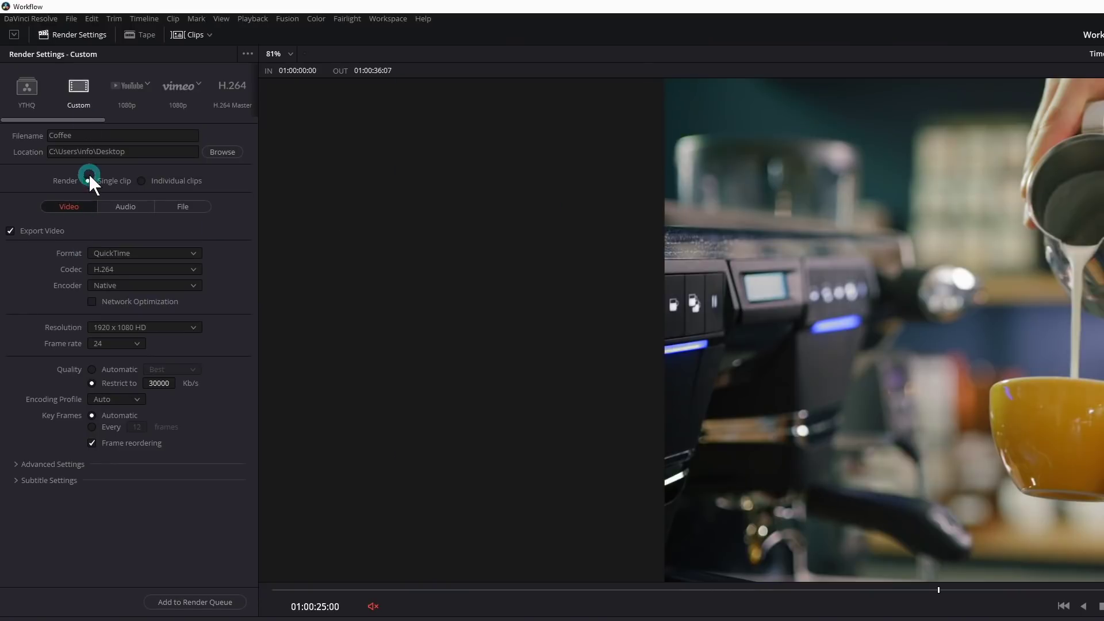
Step: Choose the Audio Only render preset, set its format to Wave, and add it to the render queue
left_click_drag(86, 120, 235, 92)
left_click(236, 93)
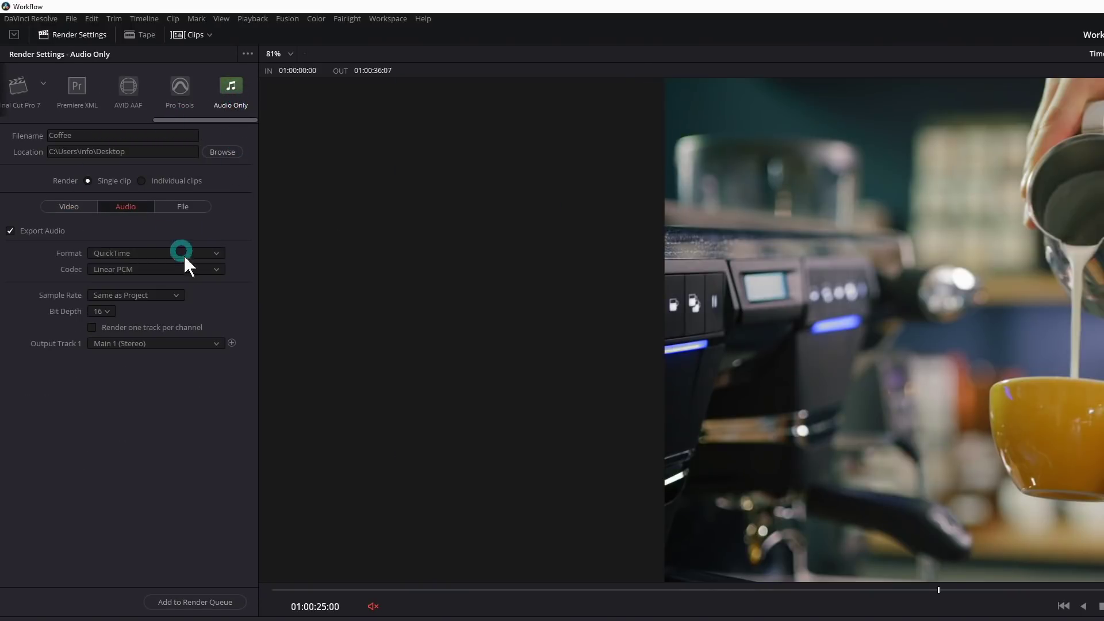
left_click(139, 252)
left_click(136, 302)
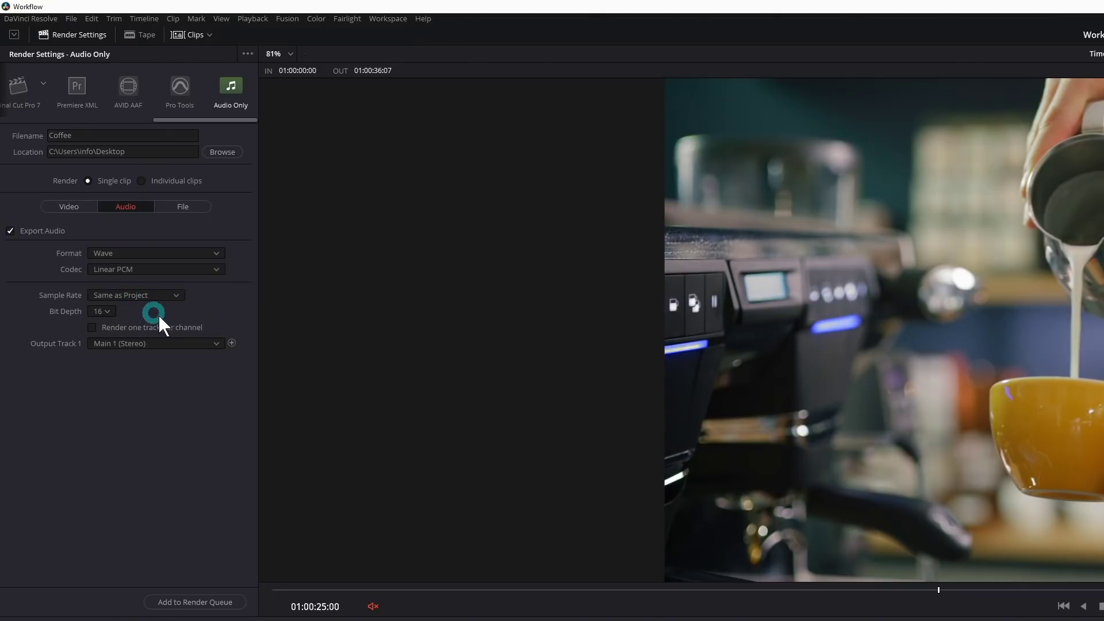
left_click(220, 602)
Step: Select both Job 1 and Job 2 in the render queue and start rendering them
left_click(878, 257)
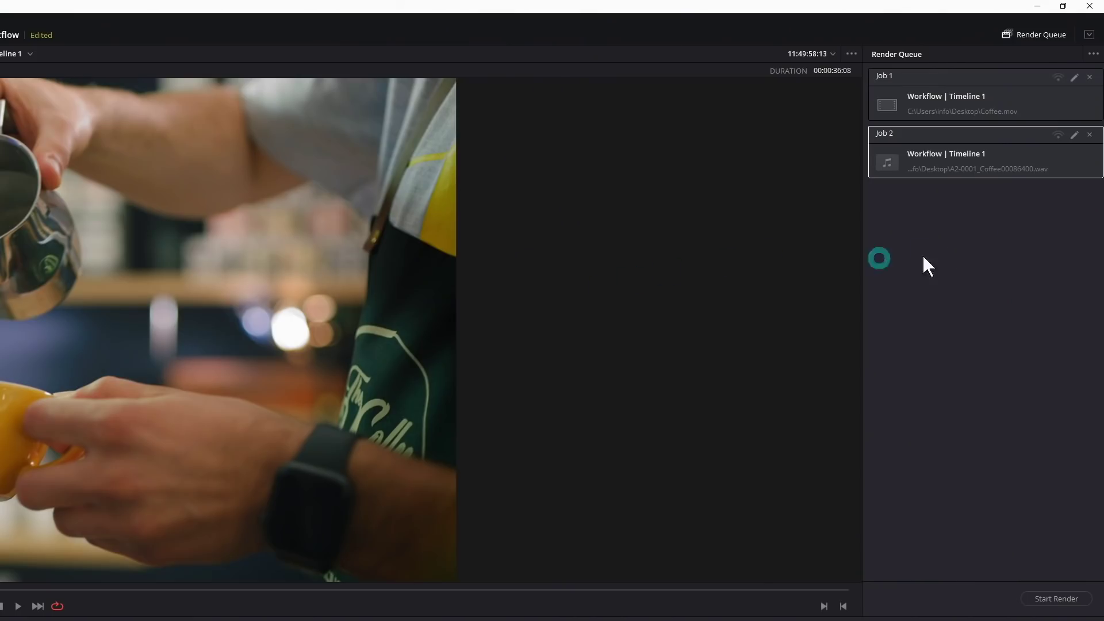
left_click(1005, 159)
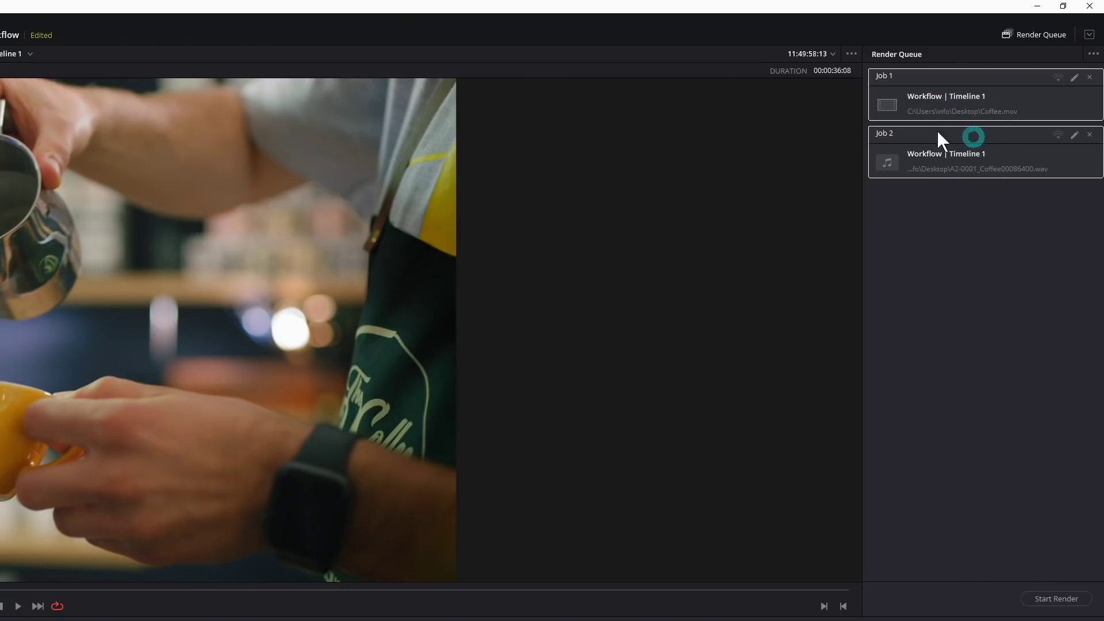
left_click(1064, 600)
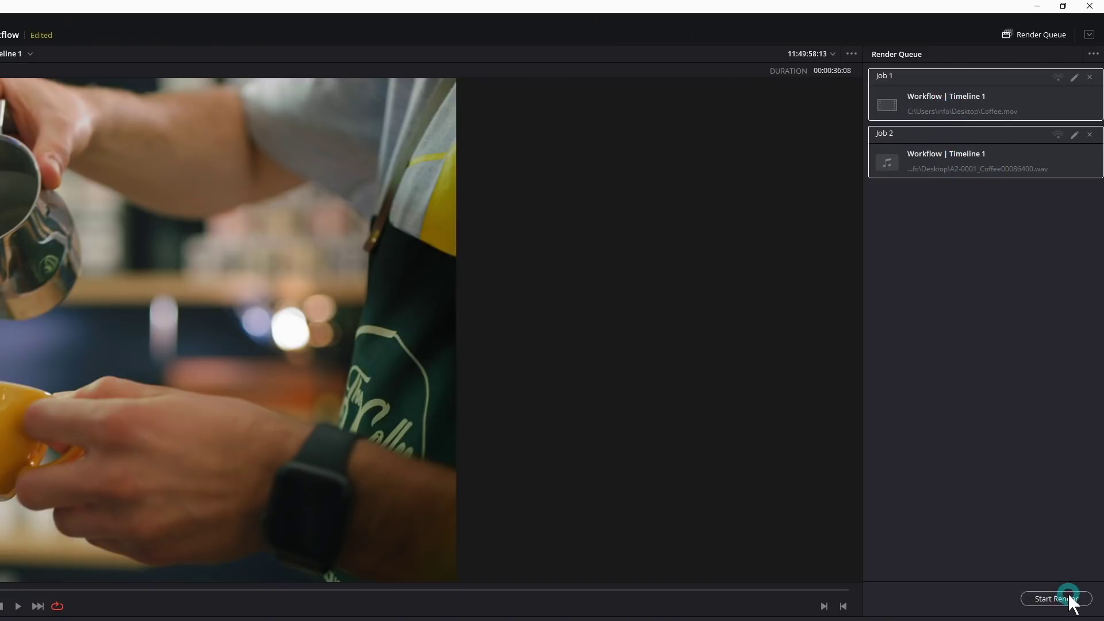